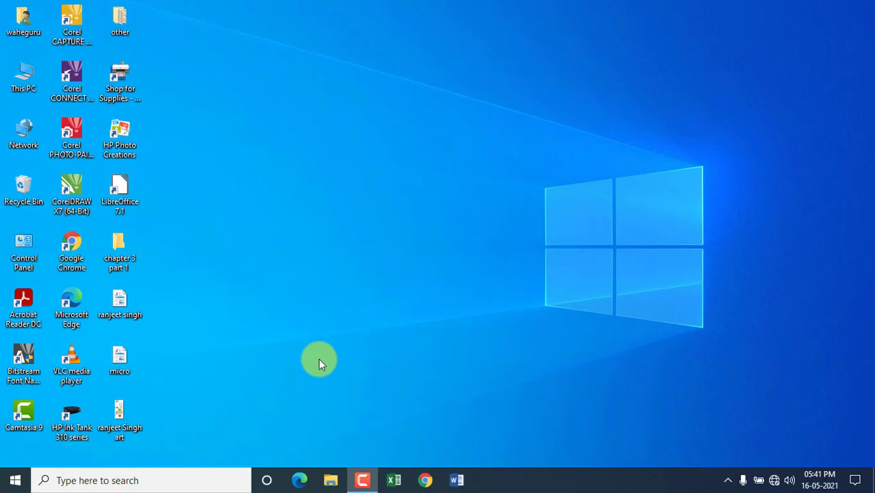
# Launch Paint through a Windows search for mspaint and close it again.
pyautogui.click(139, 477)
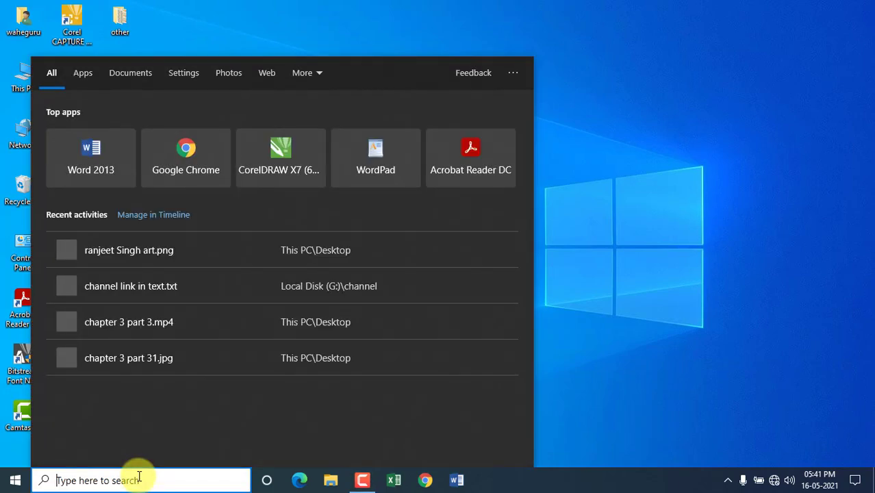
pyautogui.write('mspaint')
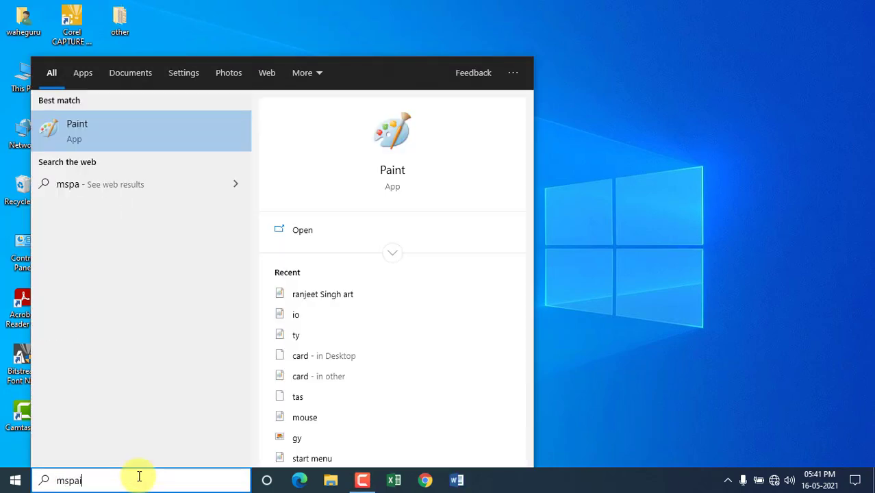
pyautogui.click(117, 136)
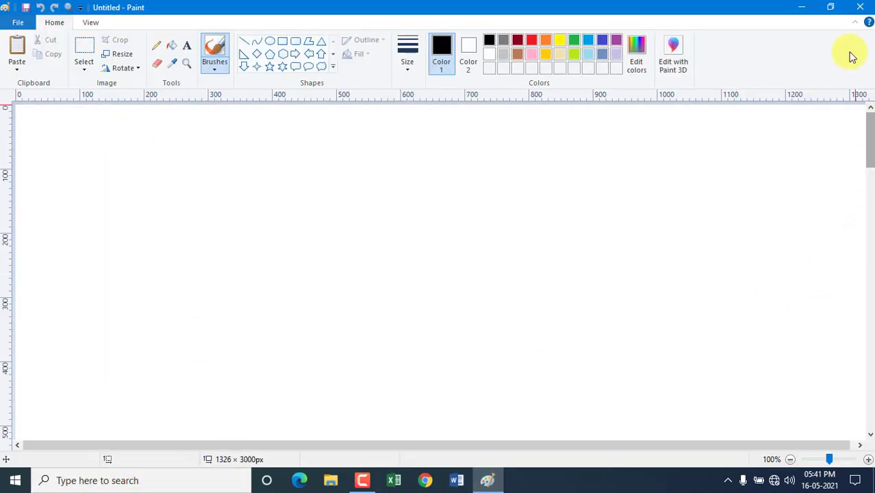
pyautogui.click(860, 8)
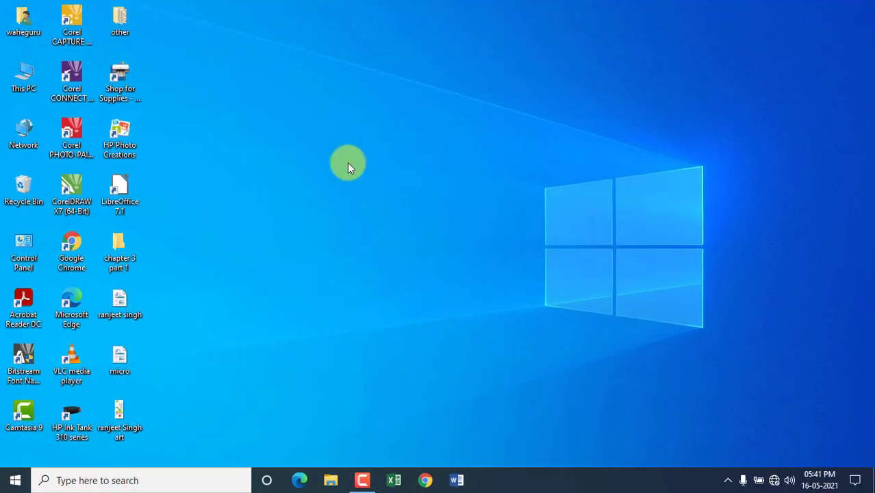
# Launch Paint from the Windows Accessories group among the installed programs and close it again.
pyautogui.click(12, 479)
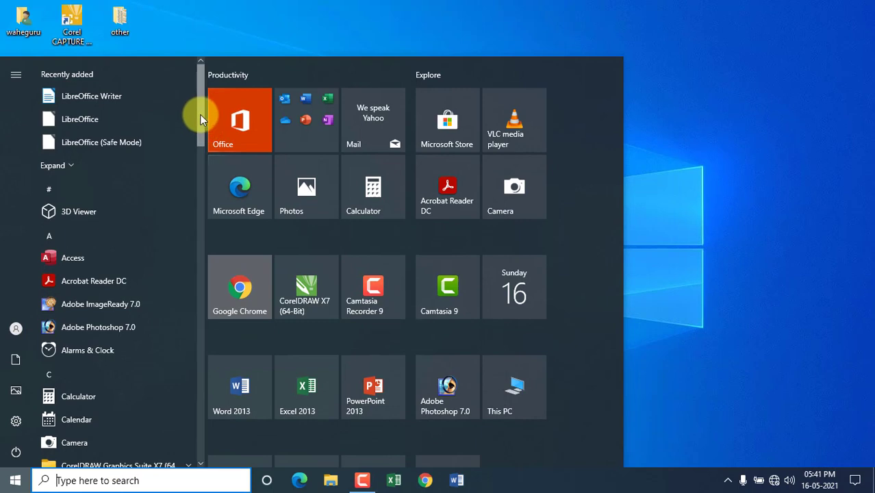
pyautogui.scroll(-1, 200, 114)
pyautogui.moveTo(200, 127); pyautogui.dragTo(199, 417)
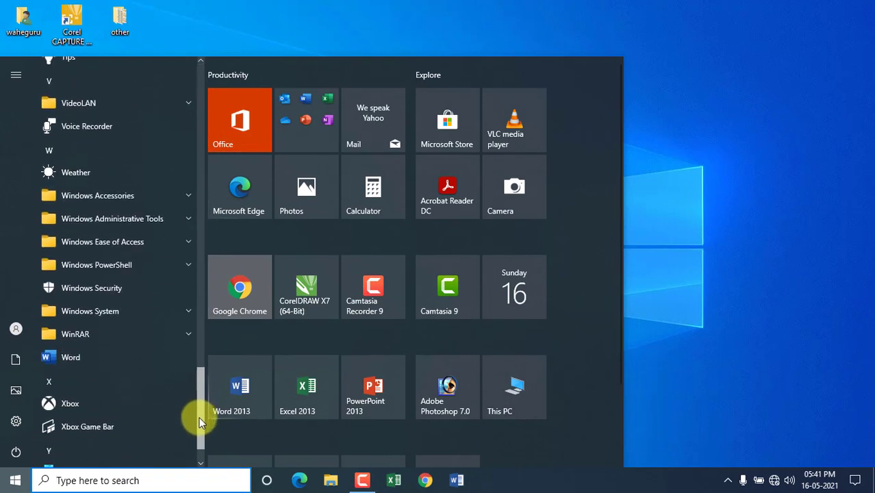
pyautogui.click(105, 195)
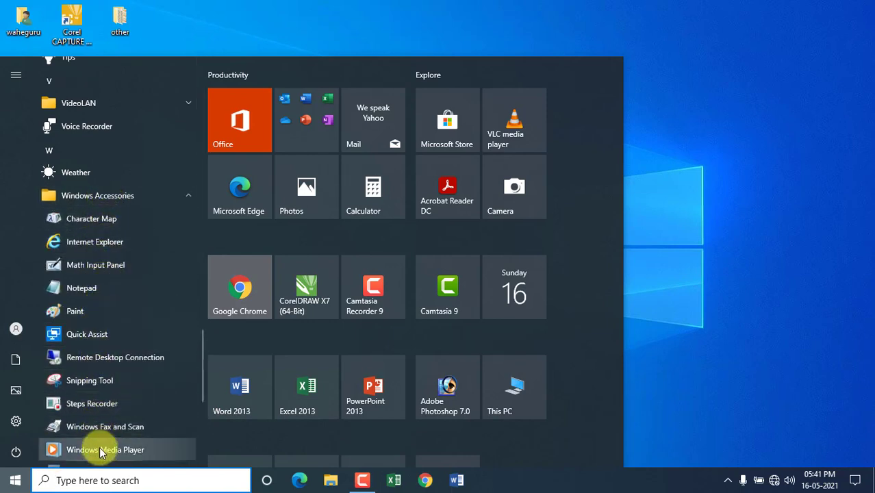
pyautogui.scroll(-1, 99, 431)
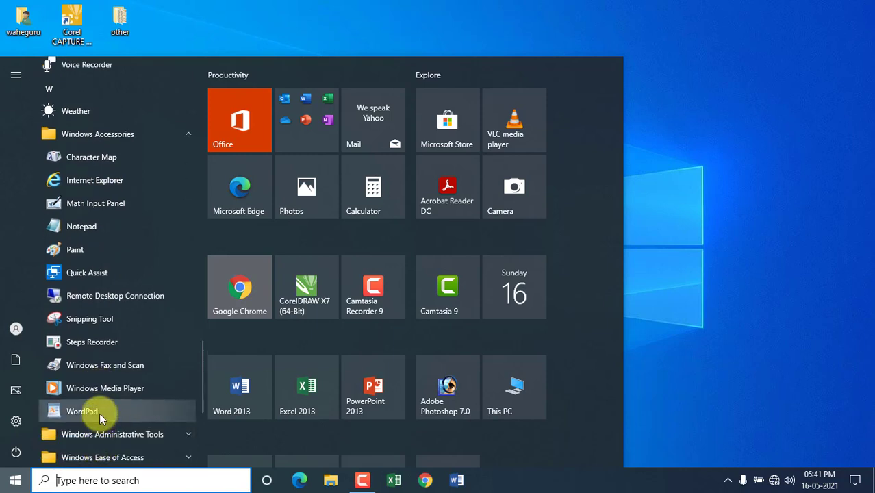
pyautogui.click(93, 249)
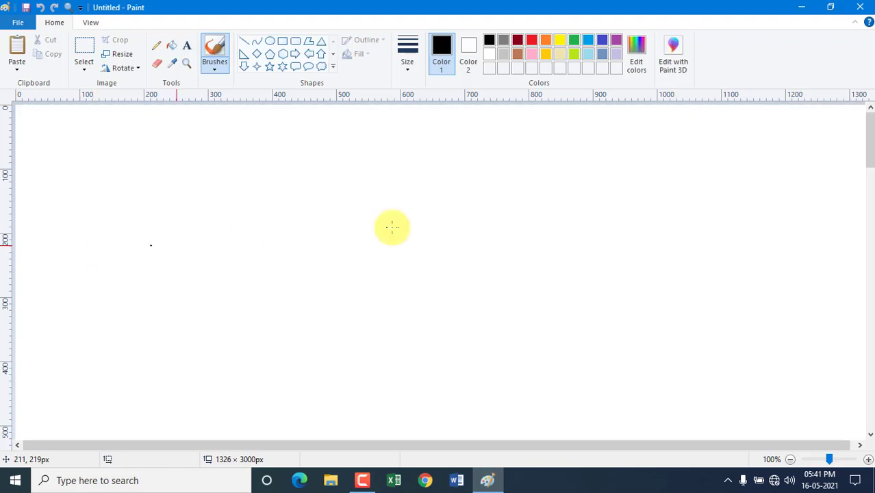
pyautogui.click(858, 7)
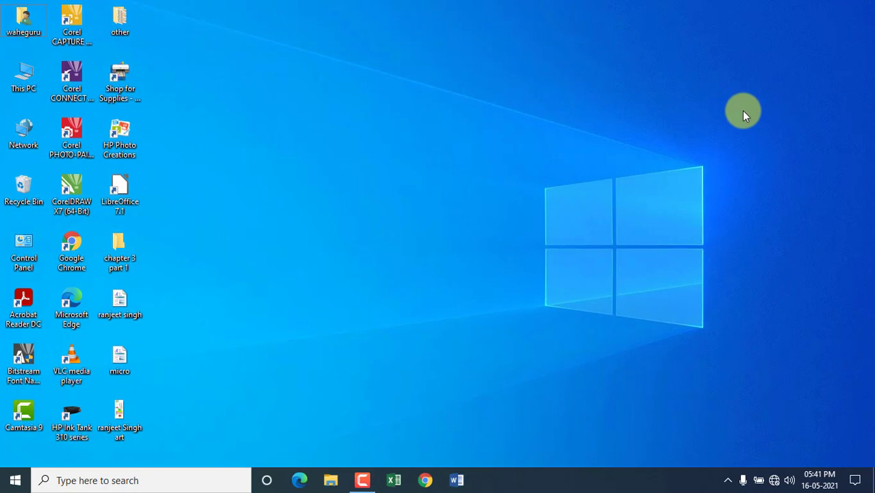
# Launch Paint through the Windows Run dialog with the command mspaint.
pyautogui.press('super+r')
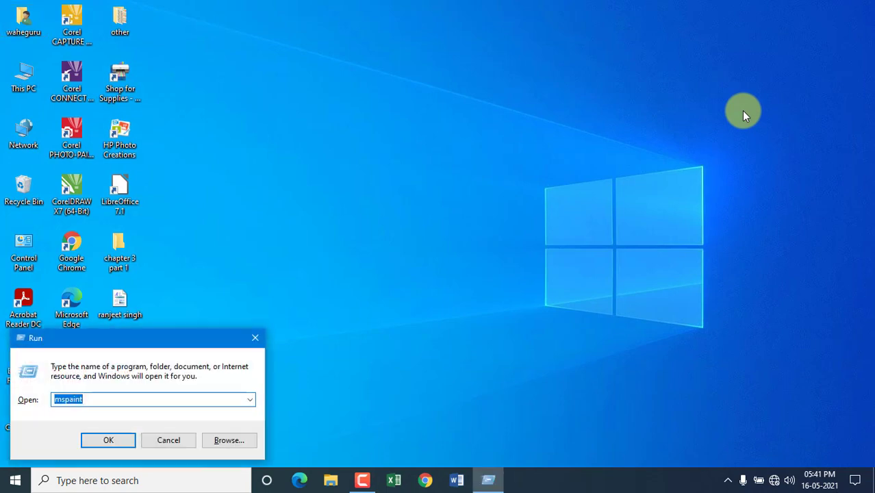
pyautogui.click(90, 401)
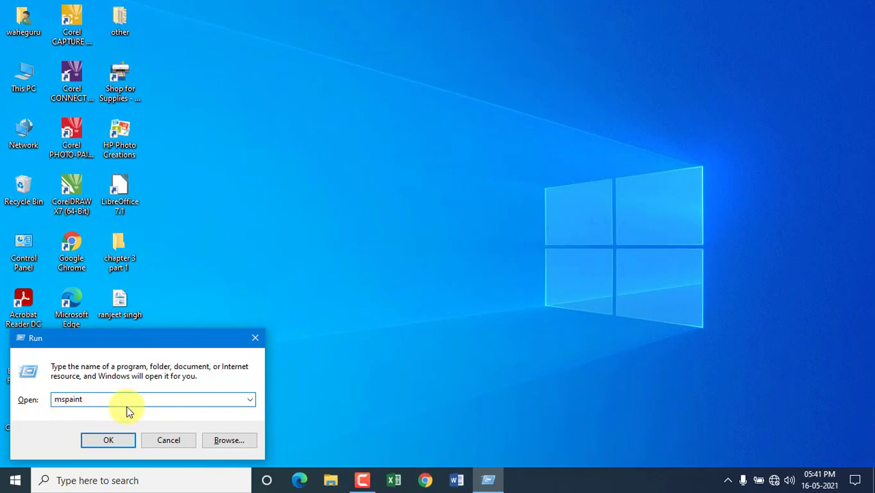
pyautogui.click(108, 440)
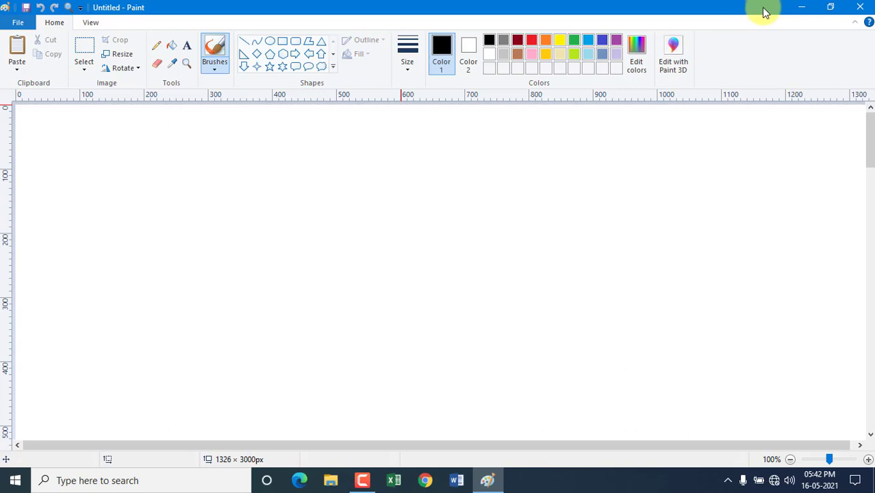
# Minimize and bring back the Paint window, and switch it to its smaller size and back to maximized.
pyautogui.click(866, 9)
pyautogui.click(805, 12)
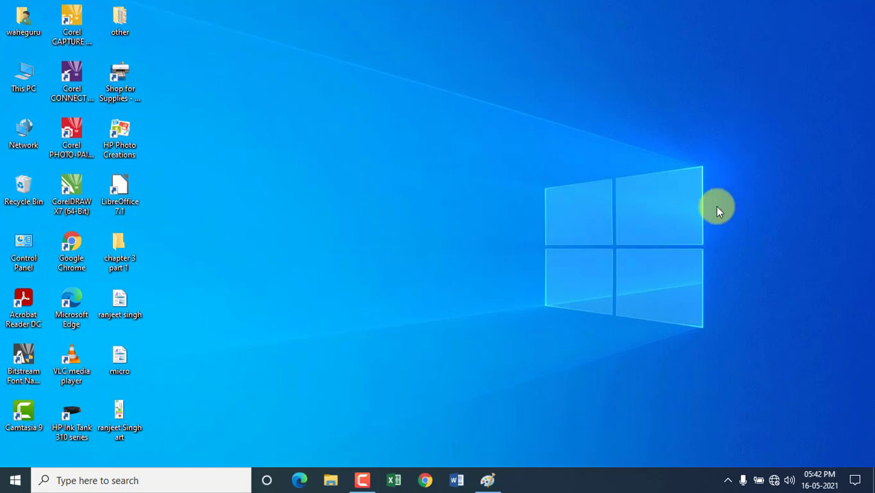
pyautogui.click(488, 482)
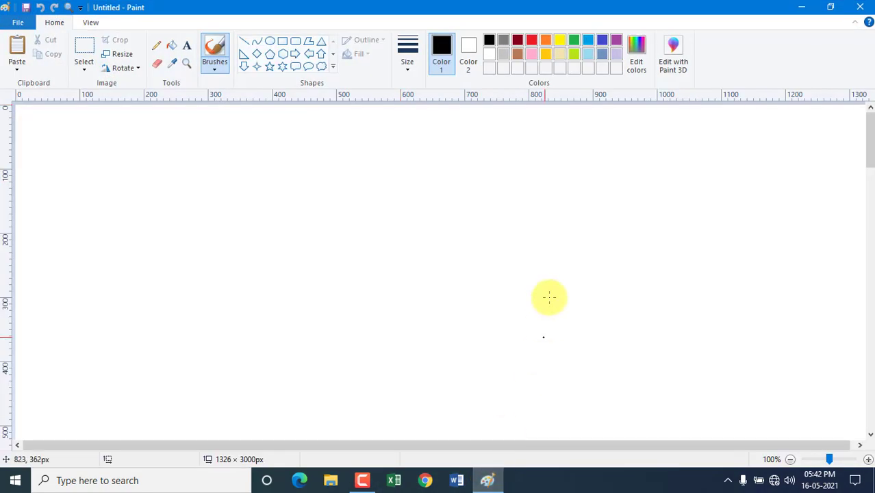
pyautogui.click(833, 7)
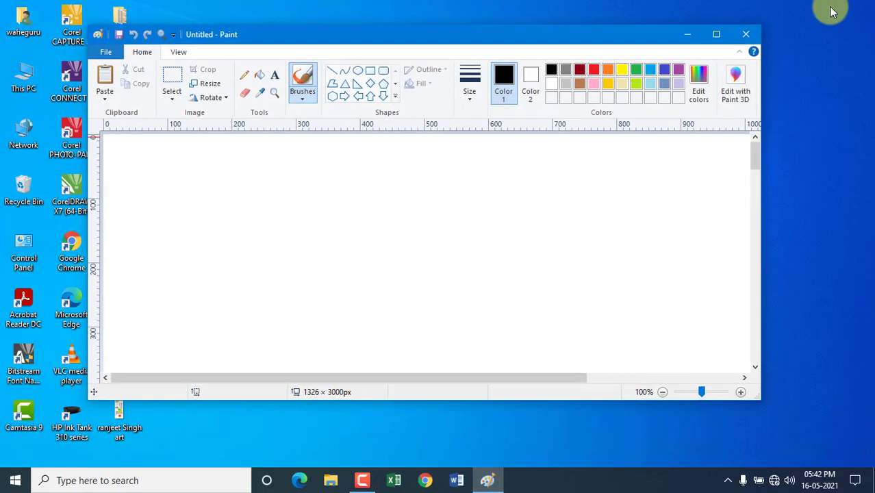
pyautogui.click(721, 38)
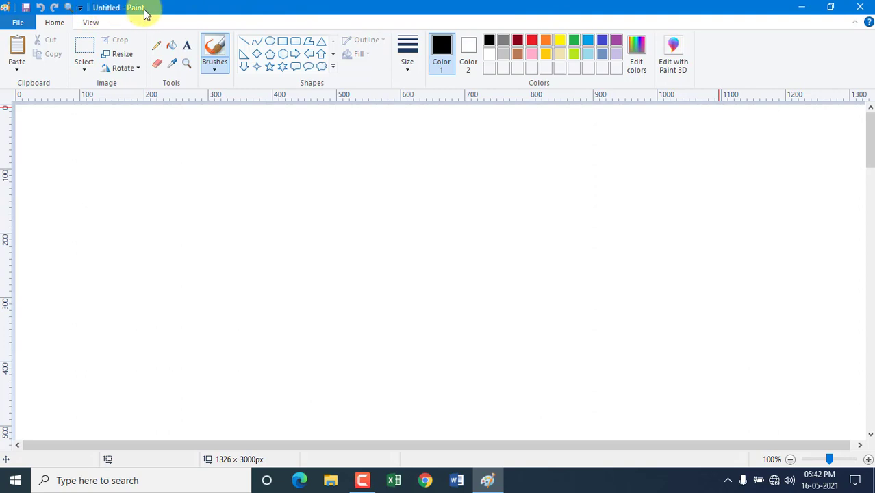
# Add the New and Open commands to the Quick Access Toolbar.
pyautogui.click(79, 8)
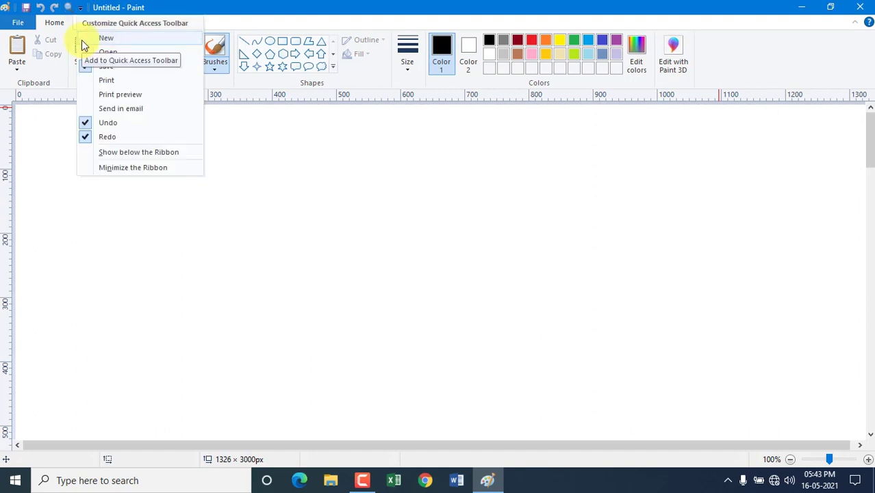
pyautogui.click(82, 41)
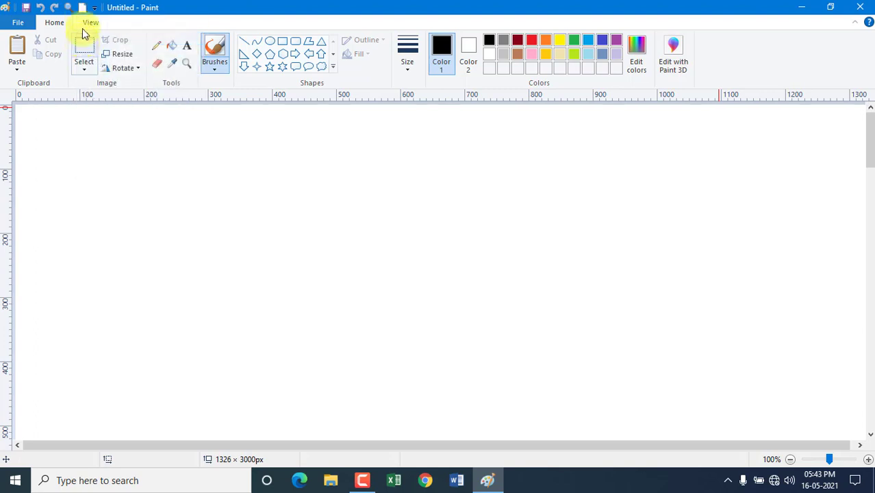
pyautogui.click(94, 8)
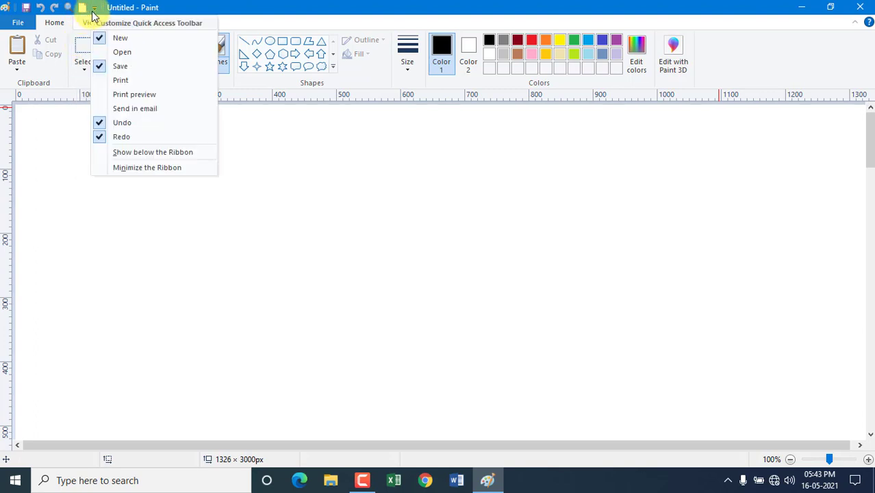
pyautogui.click(97, 53)
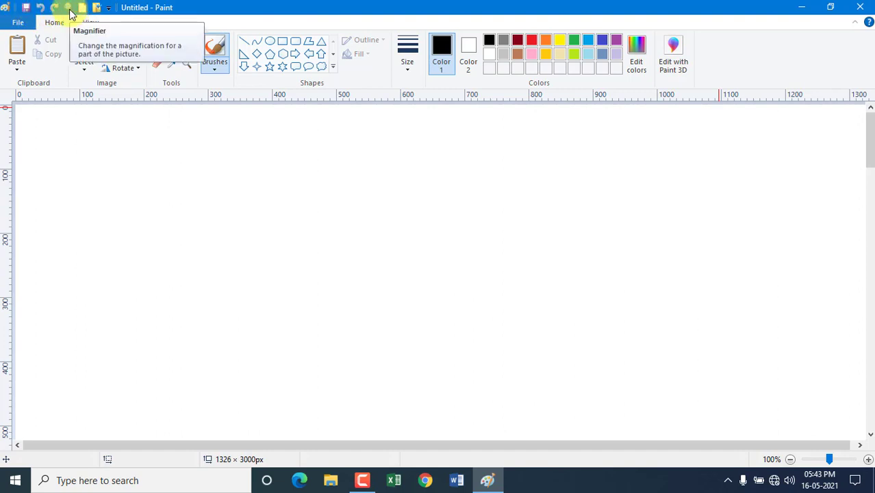
# Minimize the ribbon through the Quick Access Toolbar options and restore it to full display.
pyautogui.click(109, 8)
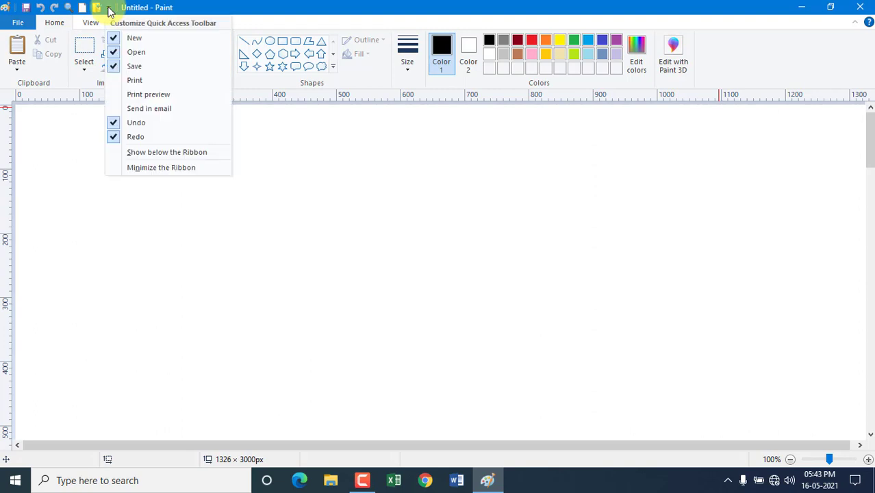
pyautogui.click(114, 123)
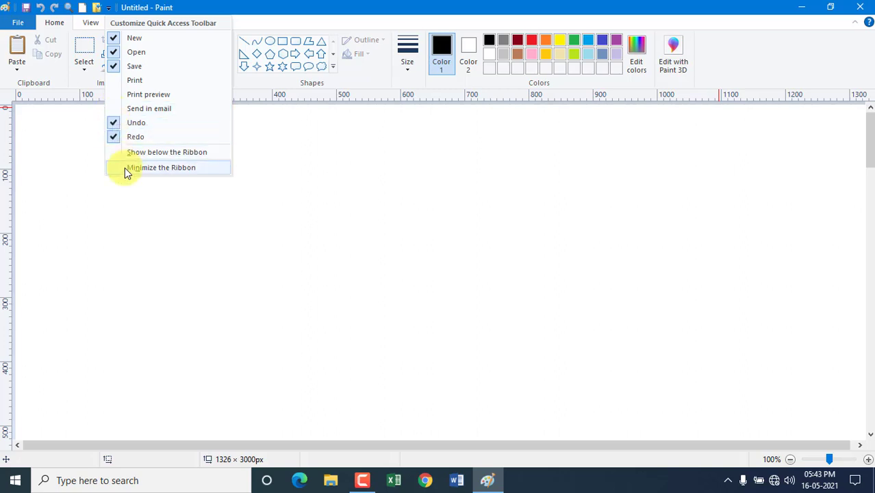
pyautogui.click(193, 169)
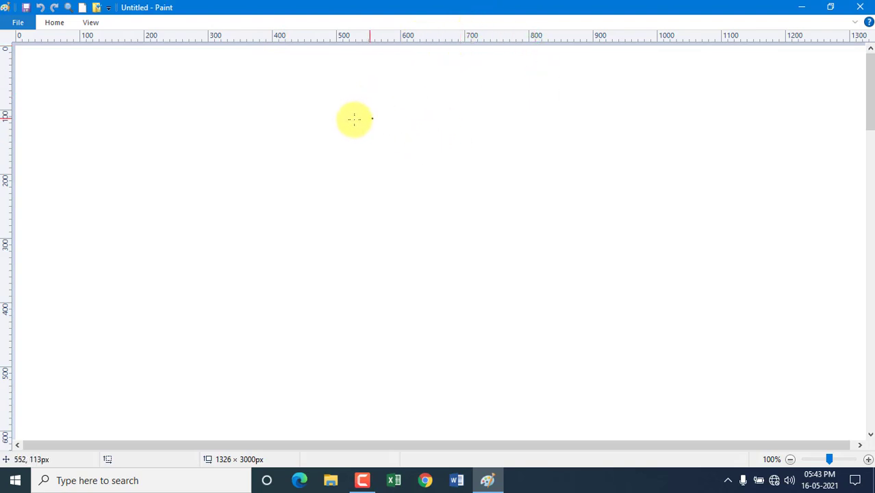
pyautogui.click(109, 7)
pyautogui.click(122, 166)
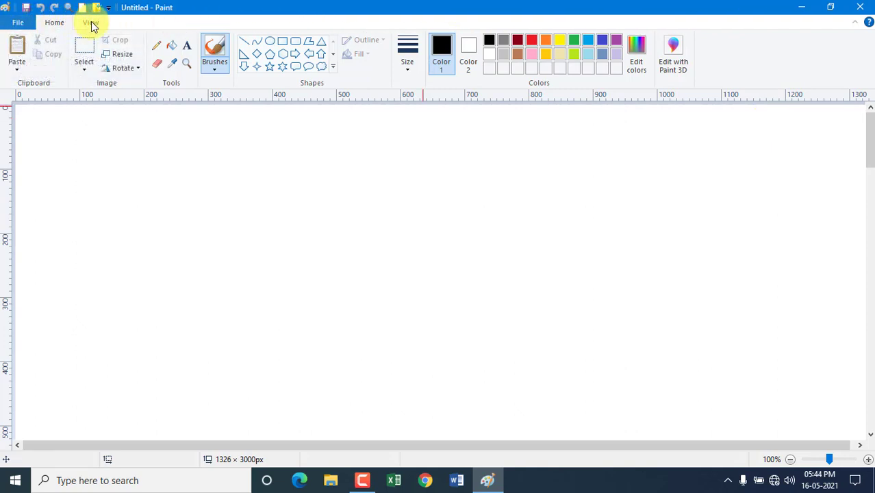
# Review the file commands with the Save as picture formats, and the options for selecting and rotating.
pyautogui.click(30, 26)
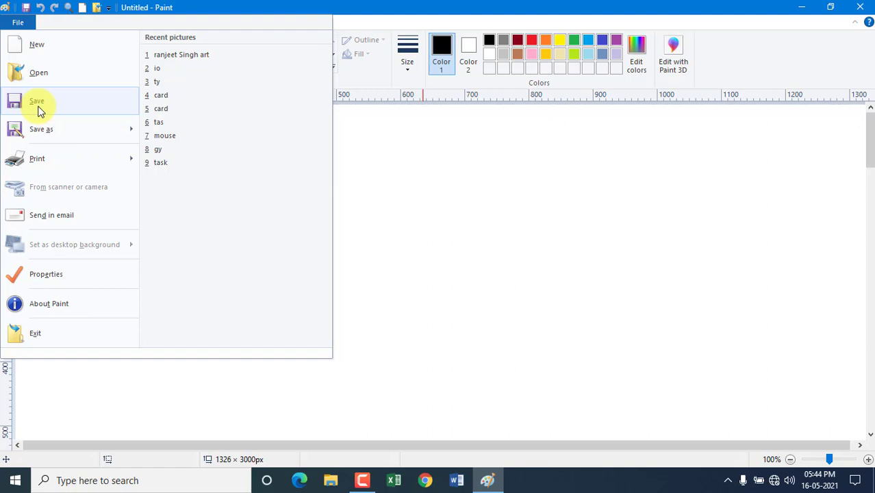
pyautogui.moveTo(44, 137)
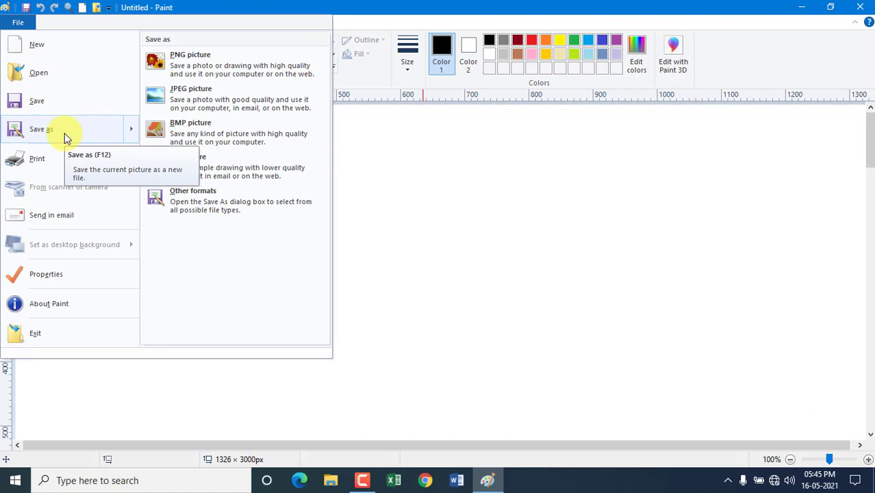
pyautogui.moveTo(58, 162)
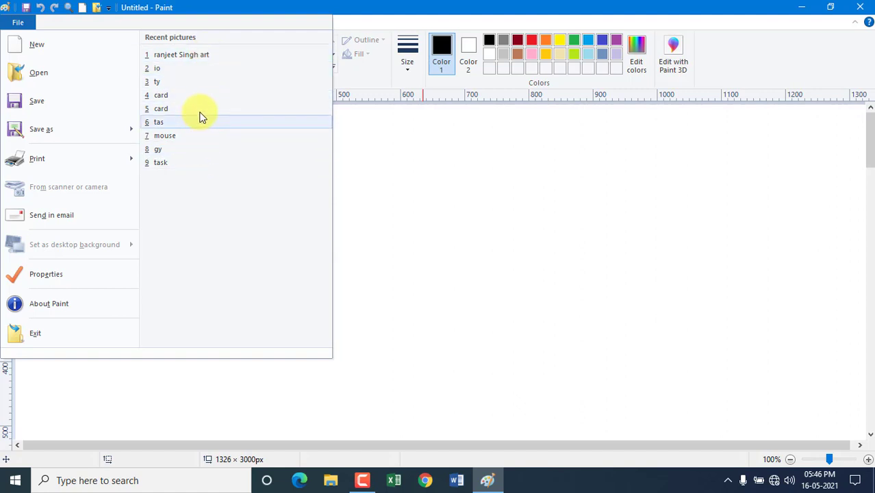
pyautogui.click(442, 148)
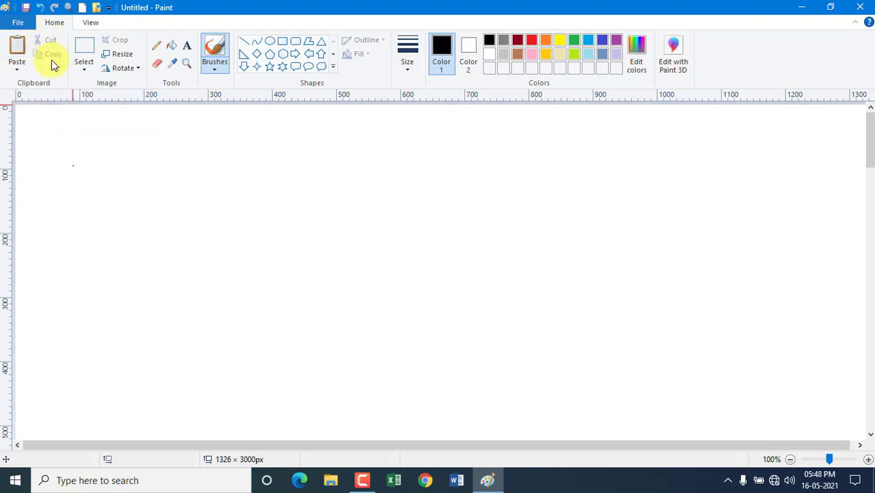
pyautogui.click(87, 74)
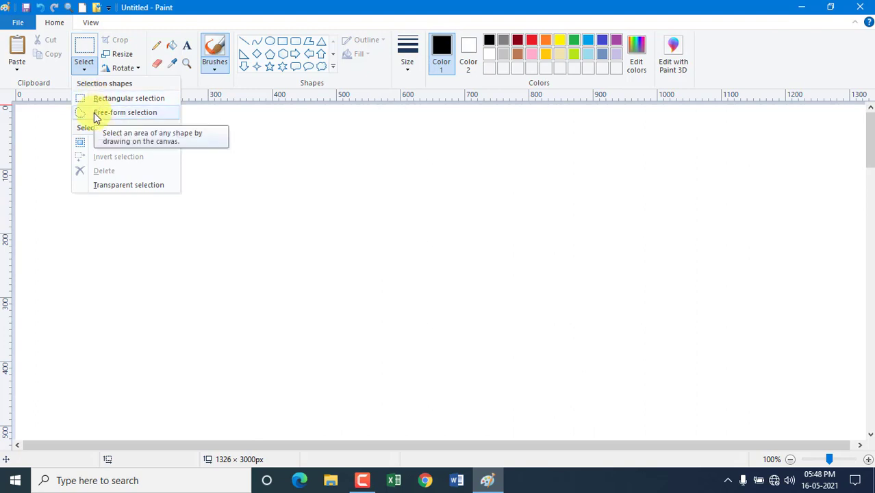
pyautogui.click(123, 68)
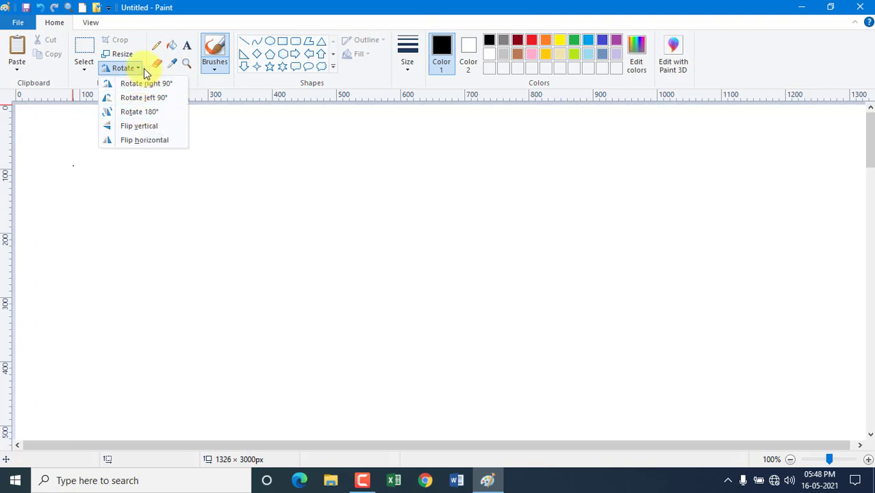
# Draw a looping freehand pencil line across the canvas and a black rectangle about 312 × 269 px overlapping its left end.
pyautogui.click(158, 51)
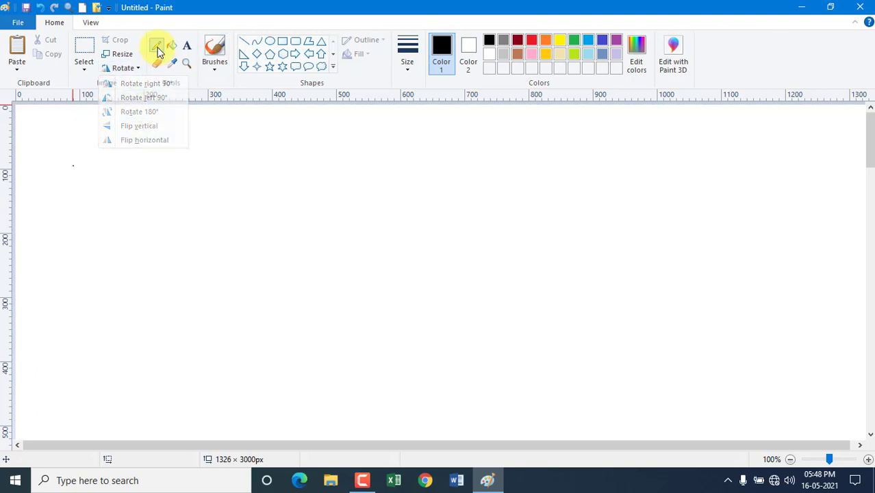
pyautogui.moveTo(134, 194)
pyautogui.mouseDown()
pyautogui.moveTo(644, 156)
pyautogui.moveTo(443, 181)
pyautogui.moveTo(366, 297)
pyautogui.moveTo(525, 275)
pyautogui.moveTo(673, 149)
pyautogui.moveTo(505, 372)
pyautogui.mouseUp()
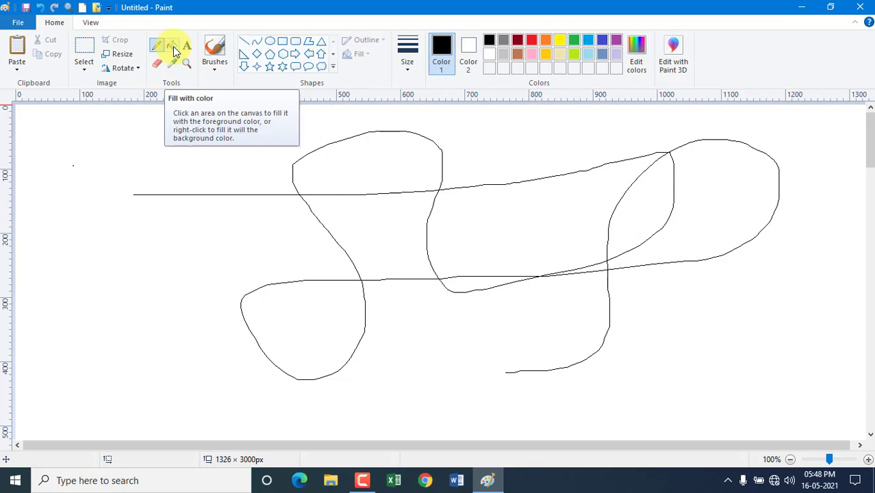
pyautogui.click(283, 42)
pyautogui.moveTo(58, 162); pyautogui.dragTo(259, 334)
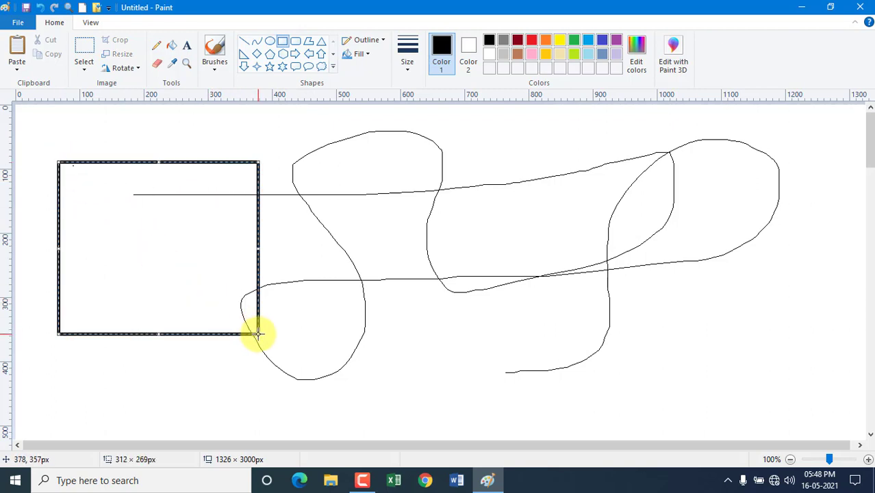
# Fill the inside of the black rectangle with red.
pyautogui.click(171, 47)
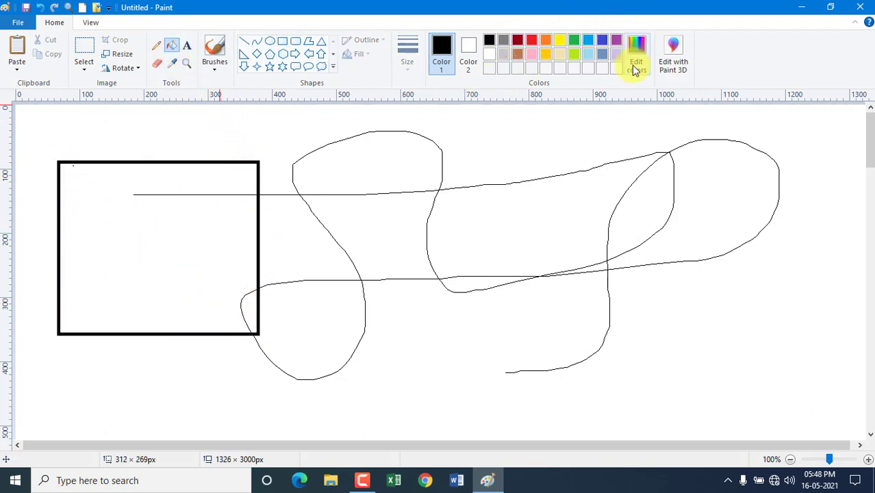
pyautogui.click(532, 40)
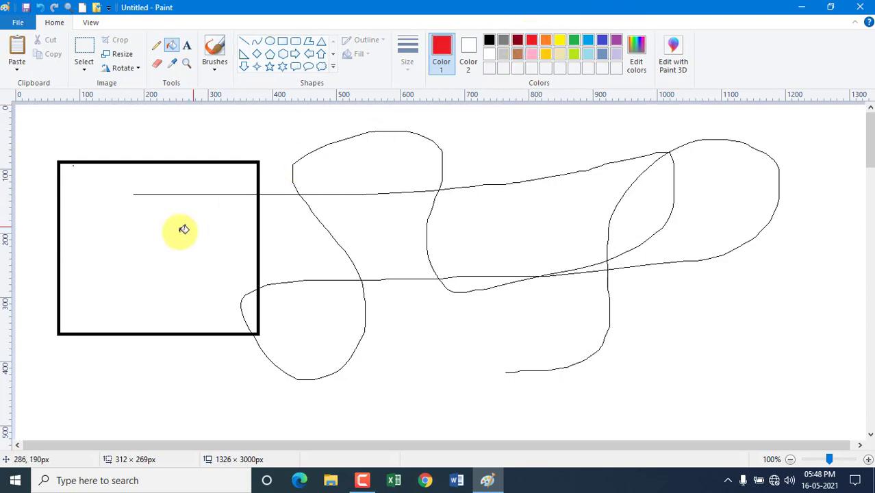
pyautogui.click(145, 241)
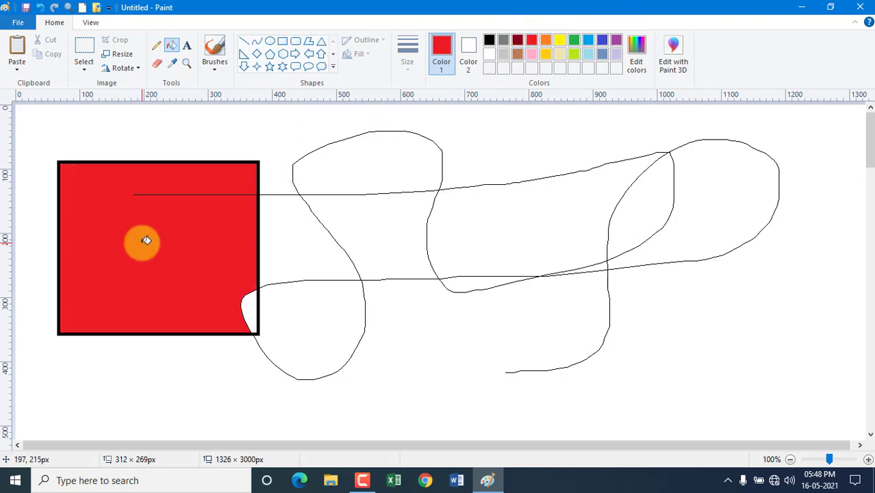
# Insert the red text "dgdgdfhfhjfh" near the lower end of the freehand line.
pyautogui.click(190, 49)
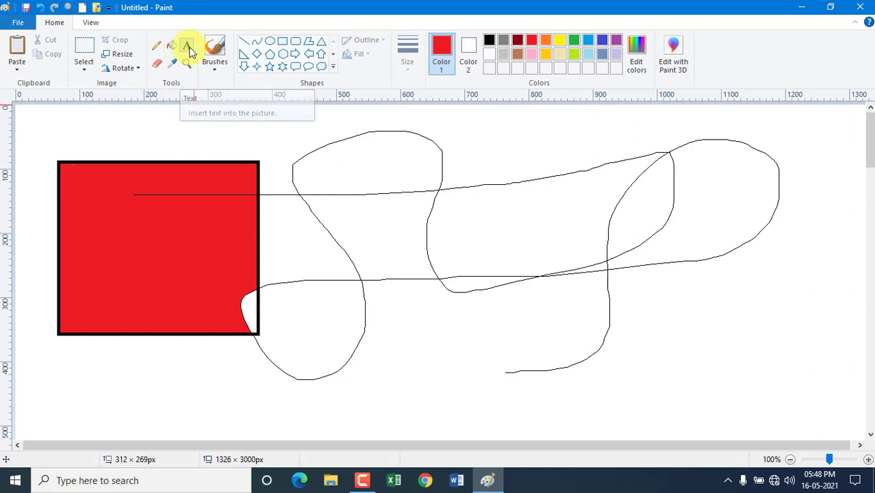
pyautogui.click(429, 342)
pyautogui.write('dgdgdfhfhjfh')
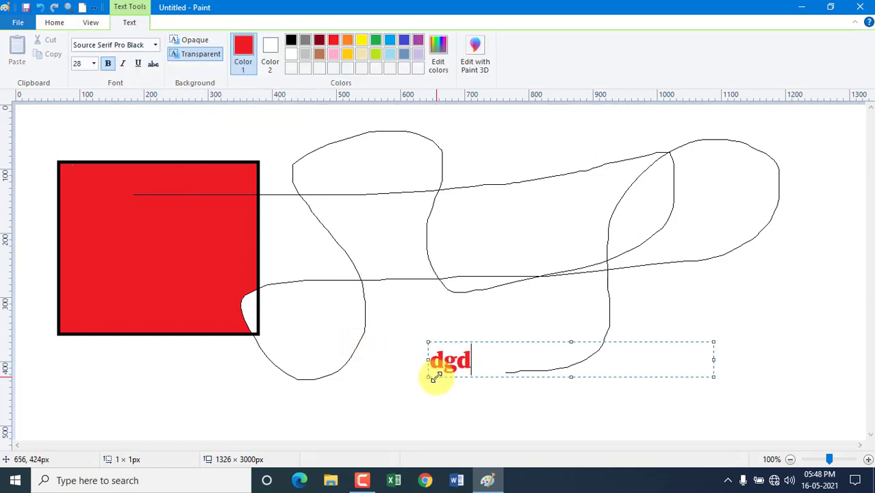
# Change the font of the whole text "dgdgdfhfhjfh" to Source Sans Pro Semibold.
pyautogui.click(155, 49)
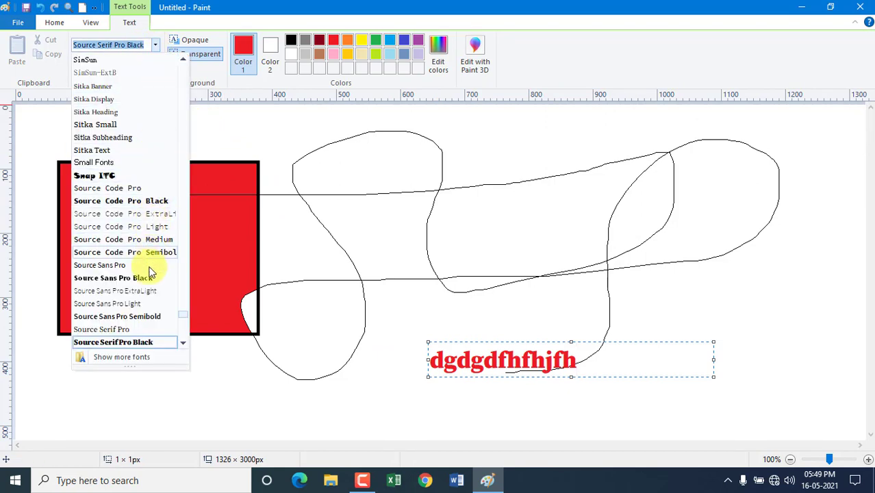
pyautogui.click(139, 129)
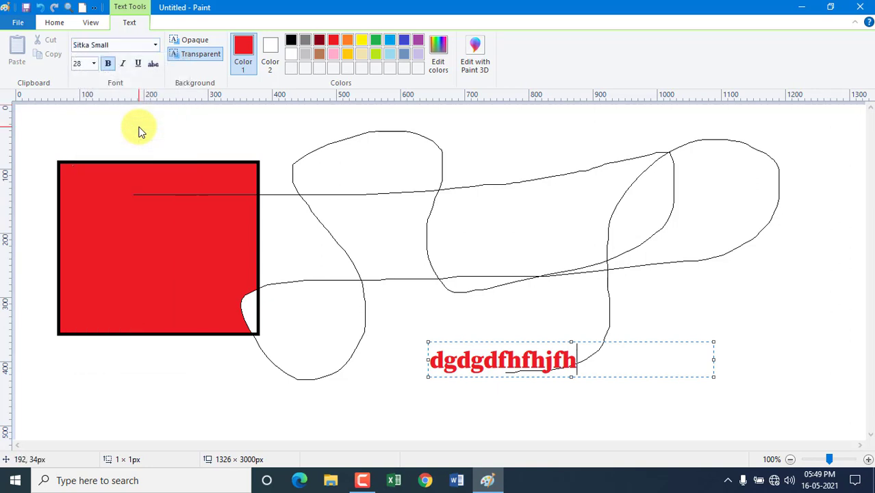
pyautogui.moveTo(596, 358); pyautogui.dragTo(429, 361)
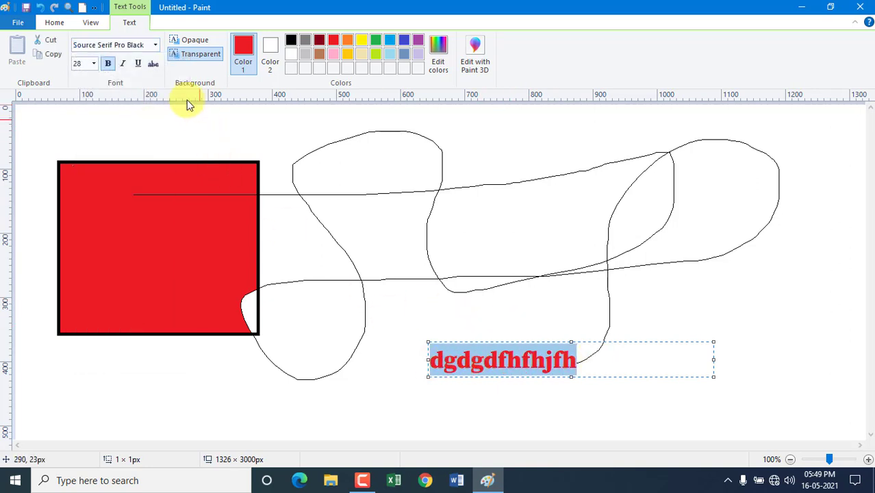
pyautogui.click(156, 45)
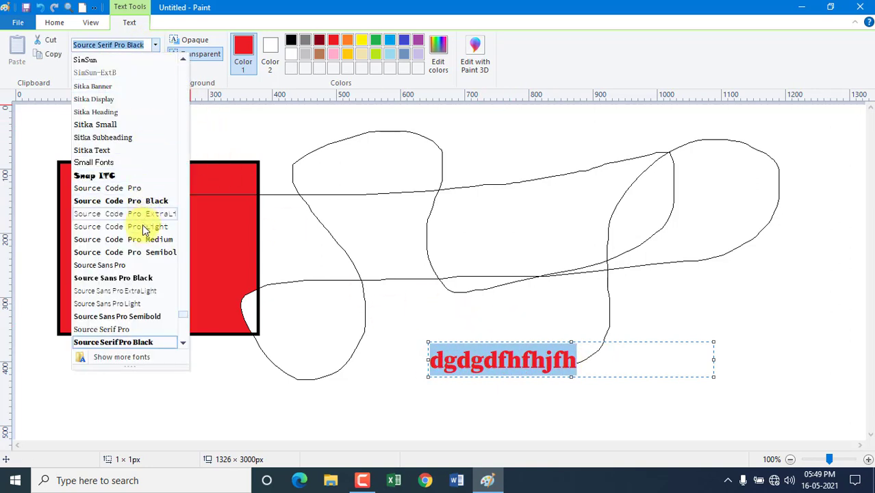
pyautogui.click(138, 319)
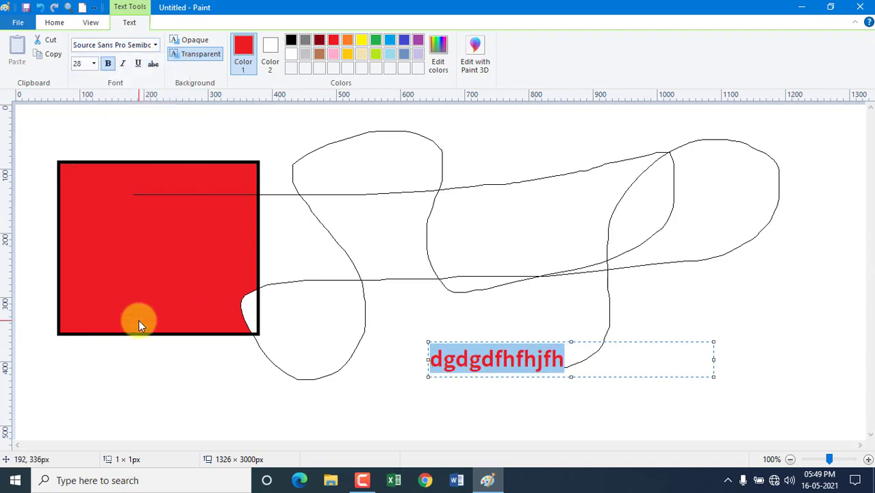
# Try italic and underline on the selected text, and switch both off again.
pyautogui.click(126, 64)
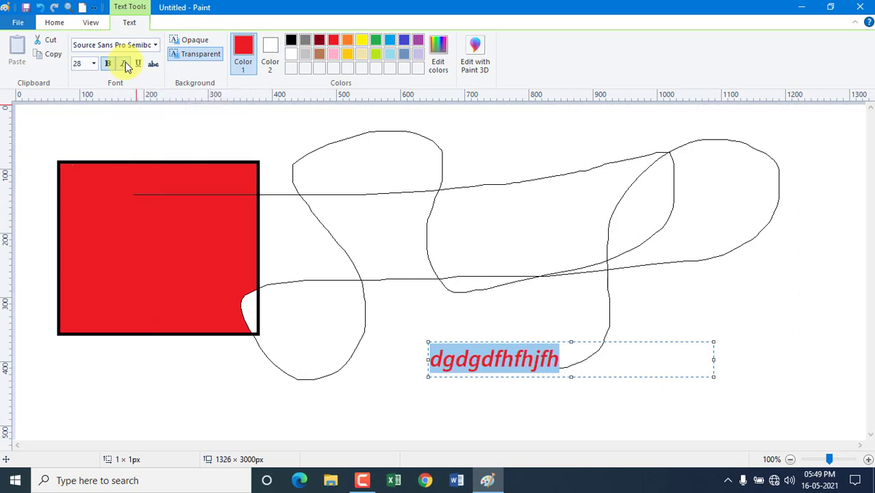
pyautogui.click(137, 67)
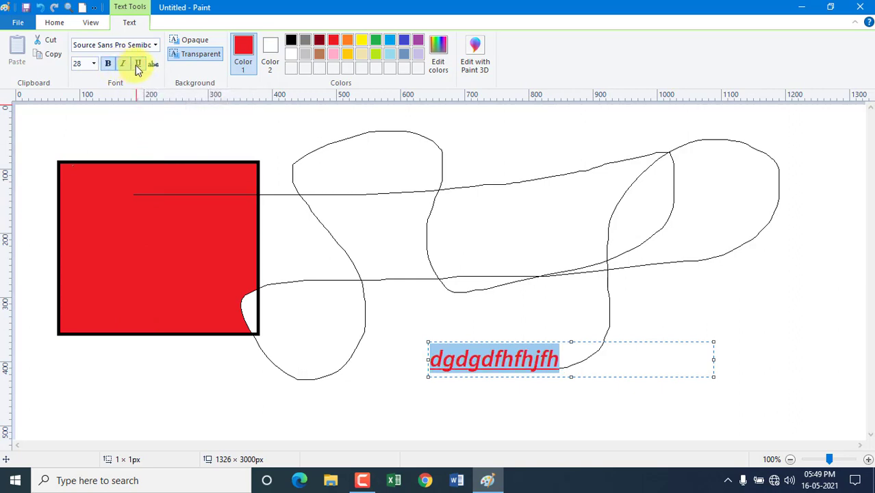
pyautogui.click(137, 65)
pyautogui.click(123, 65)
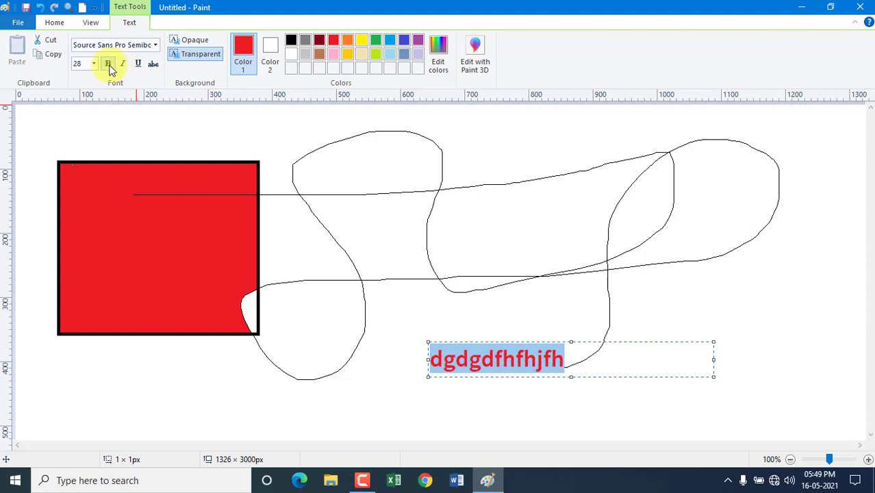
# Enlarge the text to size 48, reduce it to a smaller size and place it on the canvas.
pyautogui.click(93, 63)
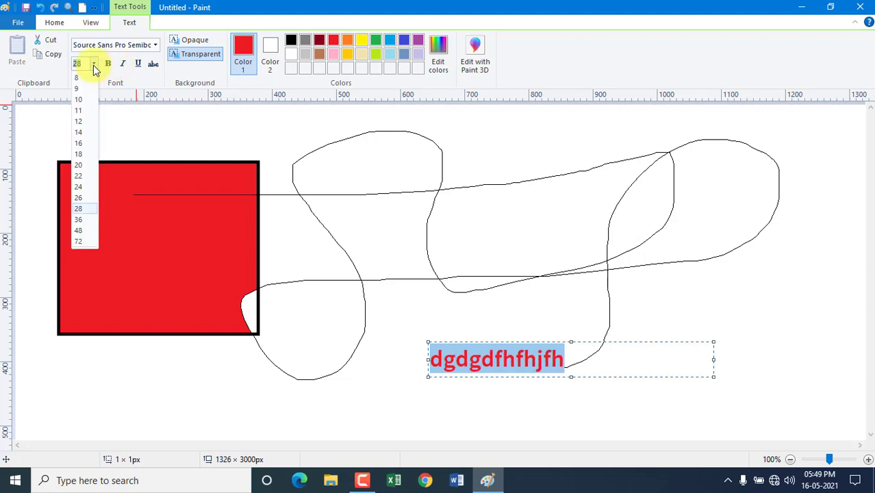
pyautogui.click(81, 230)
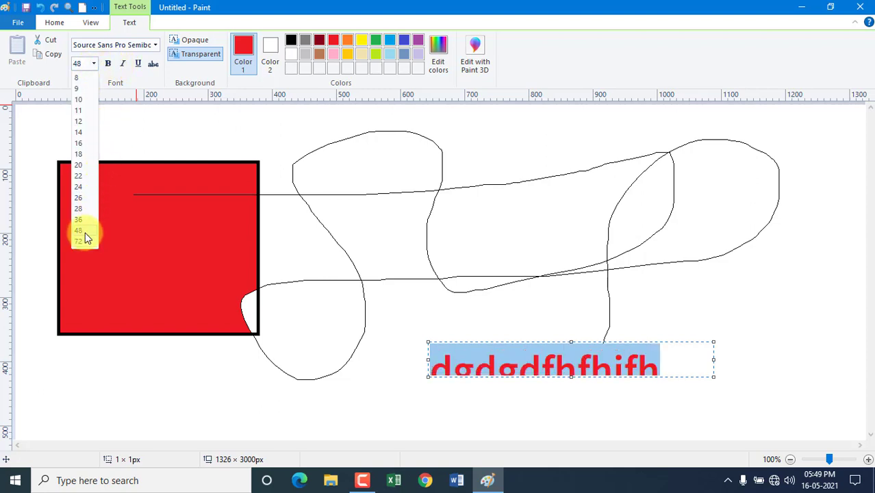
pyautogui.click(93, 64)
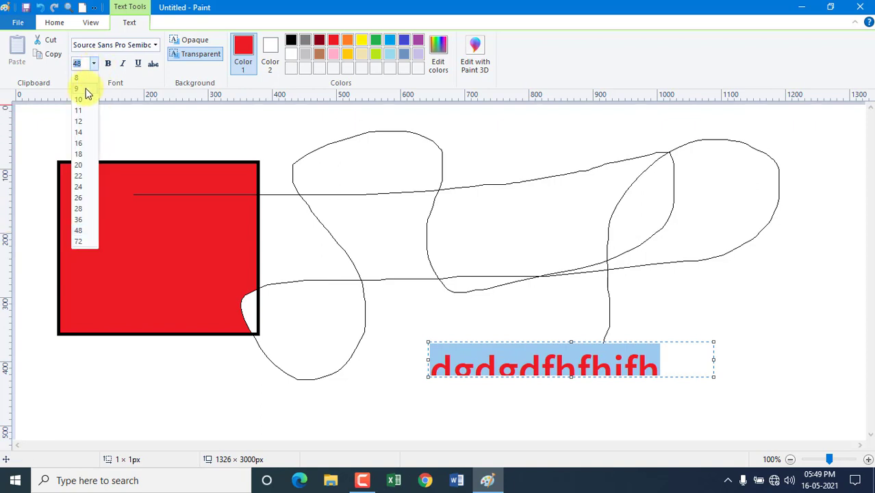
pyautogui.click(82, 140)
pyautogui.click(54, 23)
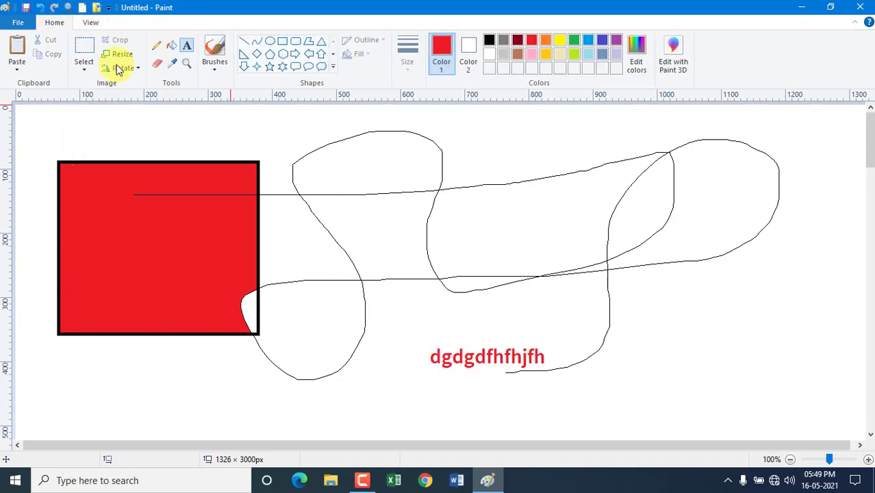
# Erase the red rectangle with the Eraser and clear the freehand line and text from the canvas.
pyautogui.click(158, 67)
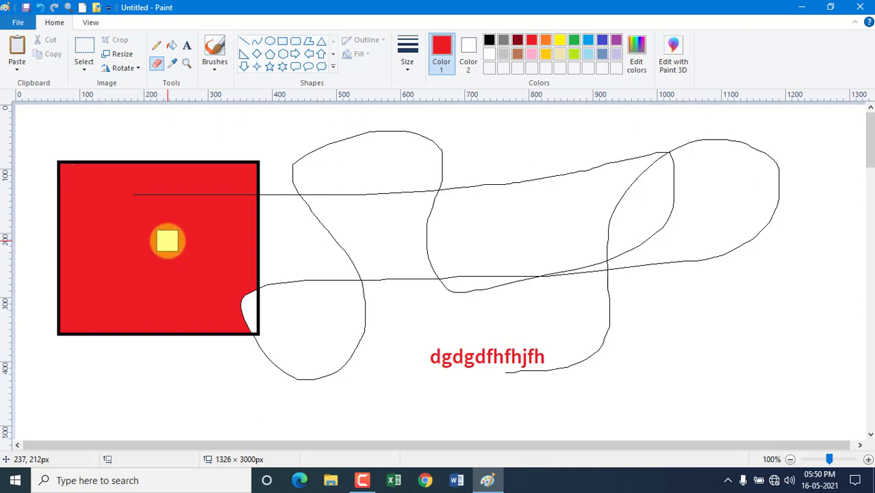
pyautogui.moveTo(167, 240)
pyautogui.mouseDown()
pyautogui.moveTo(163, 308)
pyautogui.moveTo(147, 192)
pyautogui.moveTo(143, 345)
pyautogui.moveTo(140, 146)
pyautogui.moveTo(117, 353)
pyautogui.moveTo(130, 150)
pyautogui.moveTo(122, 361)
pyautogui.moveTo(117, 155)
pyautogui.moveTo(87, 369)
pyautogui.moveTo(87, 151)
pyautogui.moveTo(75, 343)
pyautogui.moveTo(64, 174)
pyautogui.mouseUp()
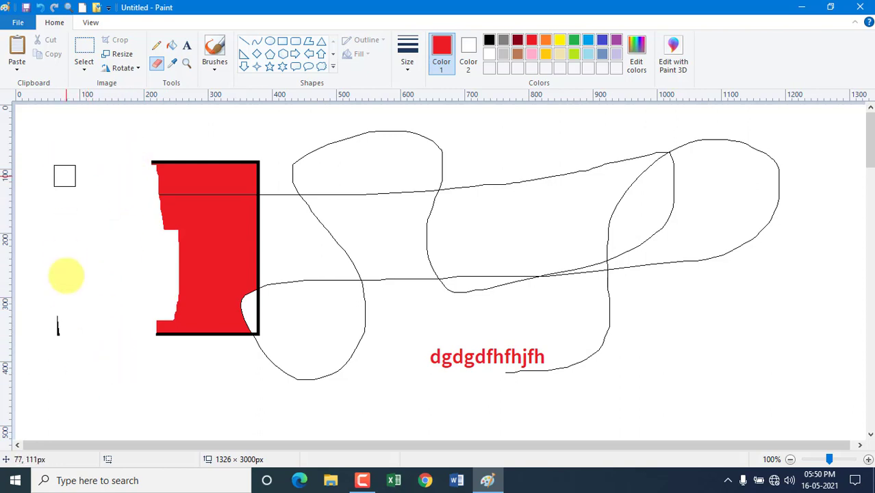
pyautogui.hotkey('ctrl', 'a')
pyautogui.press('Delete')
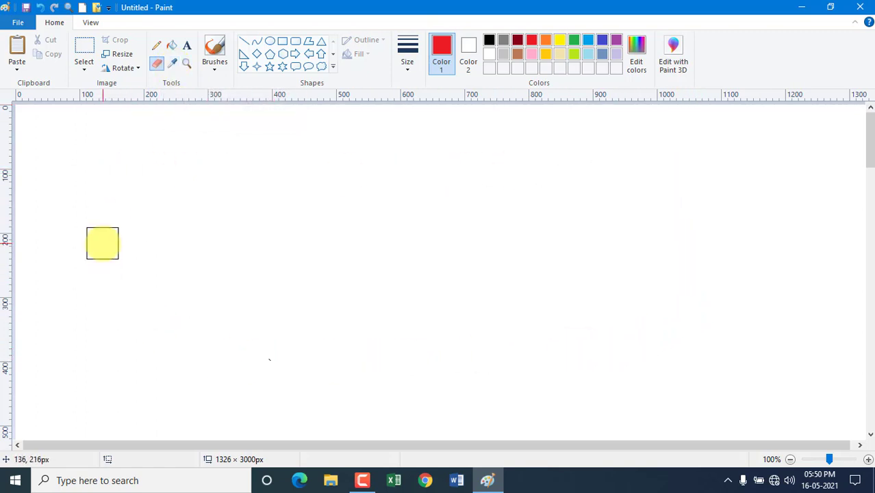
# Draw three red-outlined ellipses side by side across the canvas, the rightmost about 238 × 200 px.
pyautogui.click(271, 42)
pyautogui.moveTo(119, 158); pyautogui.dragTo(215, 260)
pyautogui.moveTo(306, 144)
pyautogui.mouseDown()
pyautogui.moveTo(404, 264)
pyautogui.moveTo(436, 287)
pyautogui.mouseUp()
pyautogui.moveTo(477, 163); pyautogui.dragTo(631, 293)
# Fill the left ellipse with green, the middle one with red, and the right one with green picked from the left ellipse.
pyautogui.click(171, 45)
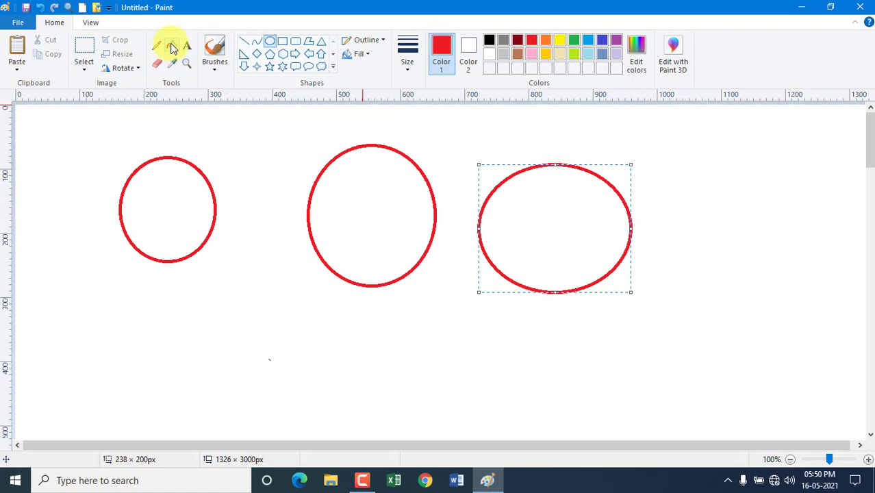
pyautogui.click(574, 39)
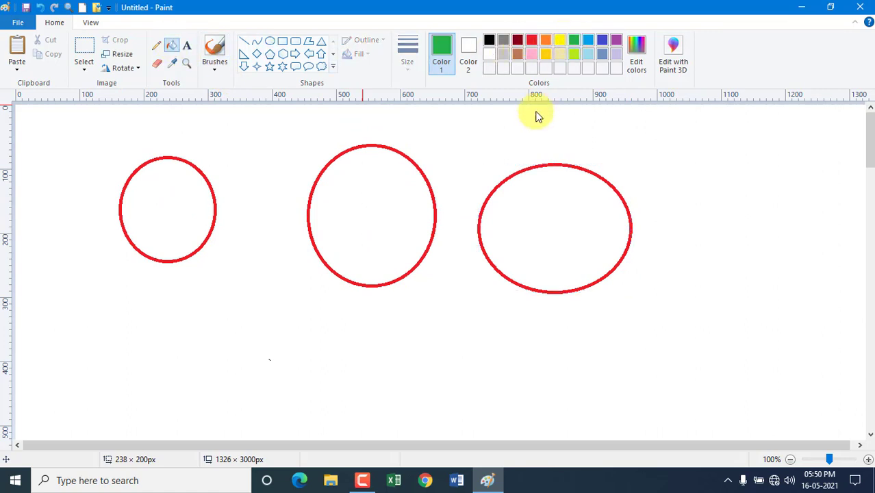
pyautogui.click(199, 203)
pyautogui.click(532, 40)
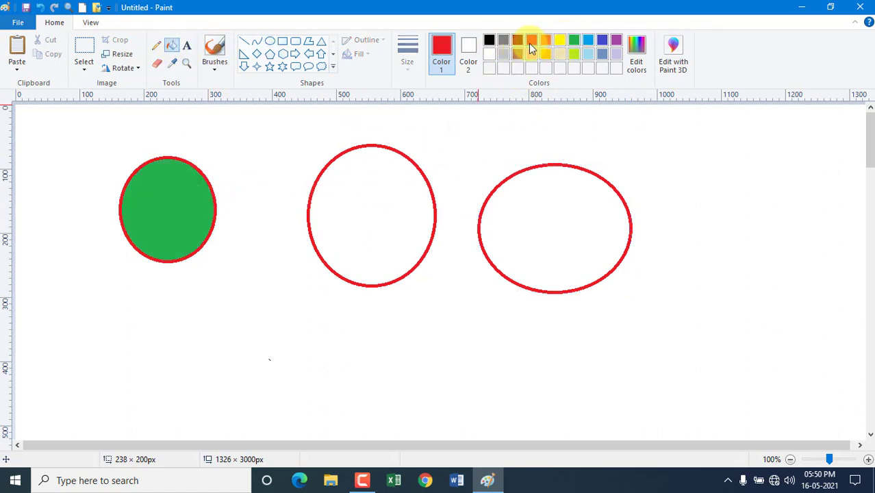
pyautogui.click(413, 196)
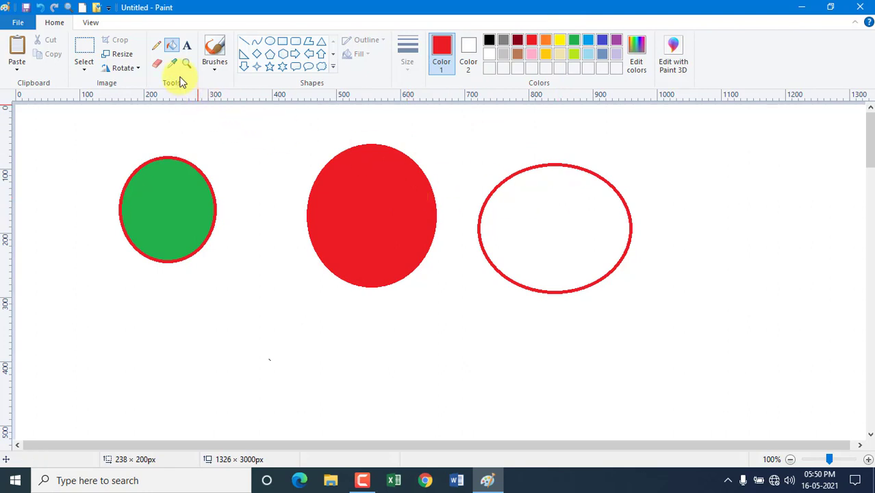
pyautogui.click(180, 195)
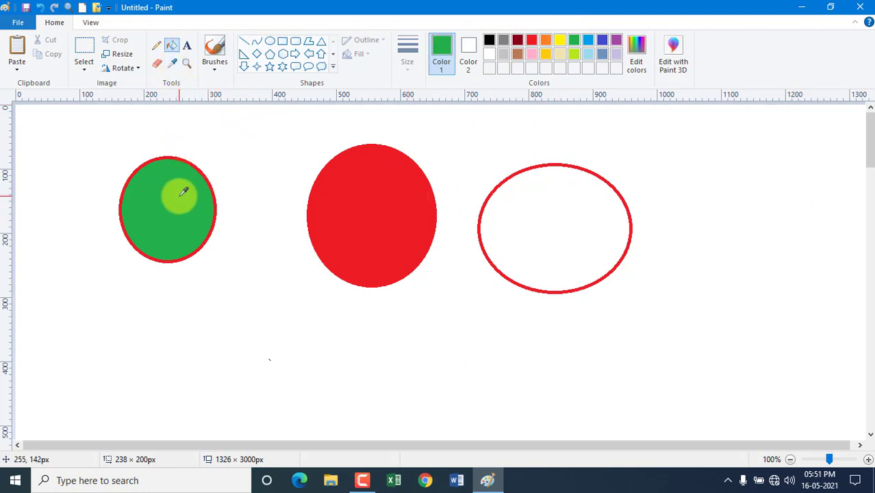
pyautogui.click(551, 212)
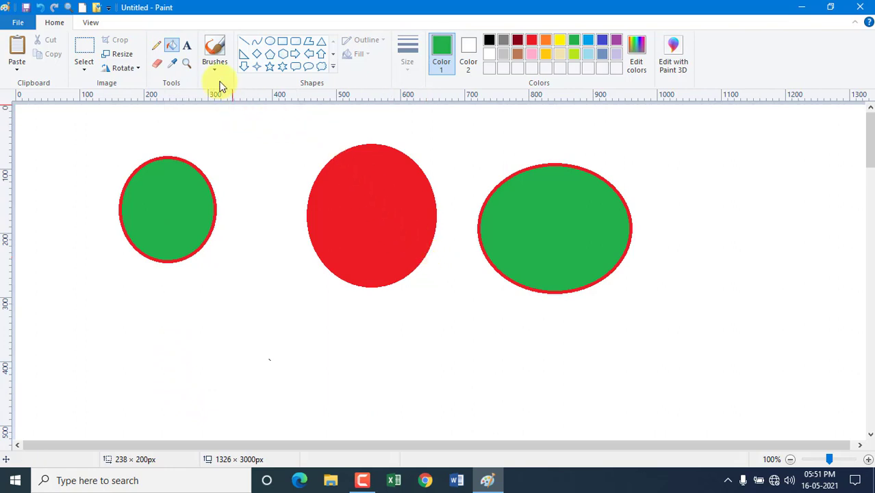
# Magnify the ellipses to 300% with the Magnifier and return the view to 100%.
pyautogui.click(187, 63)
pyautogui.click(387, 222)
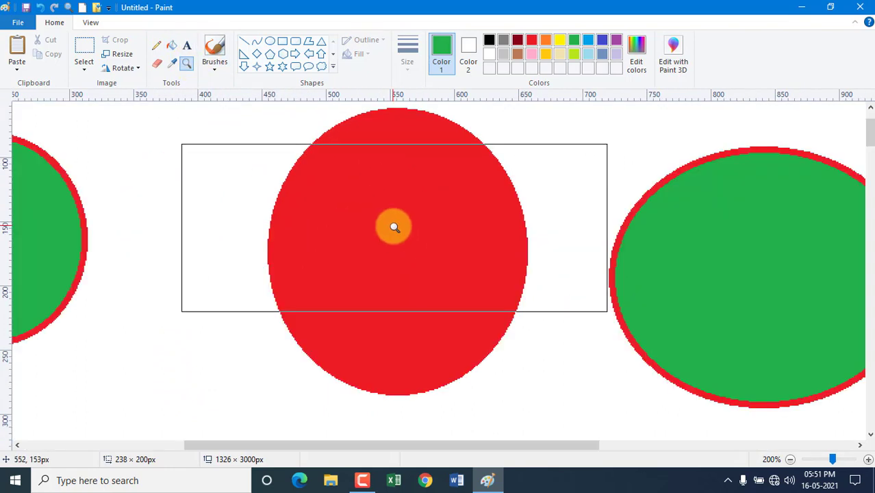
pyautogui.click(465, 283)
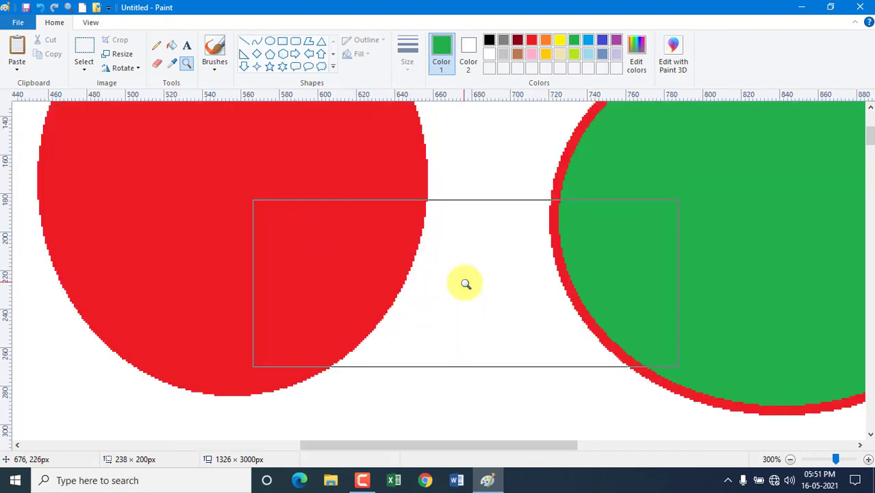
pyautogui.rightClick(437, 219)
pyautogui.rightClick(437, 219)
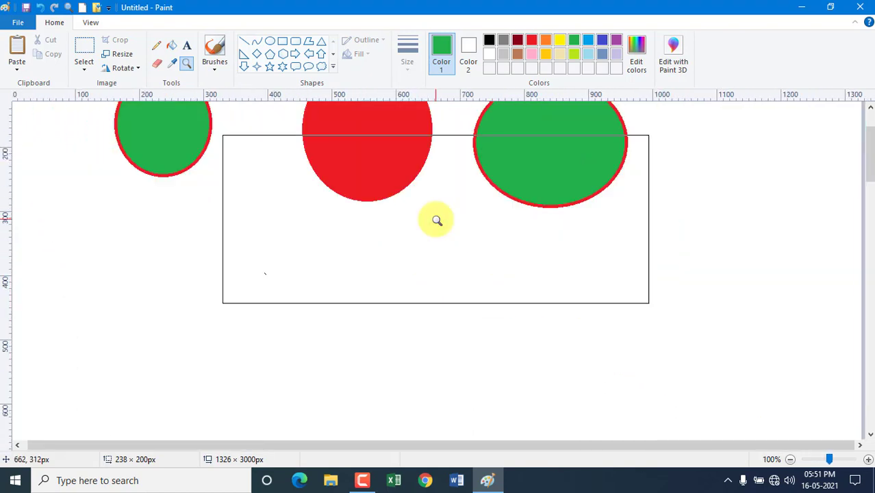
pyautogui.rightClick(437, 220)
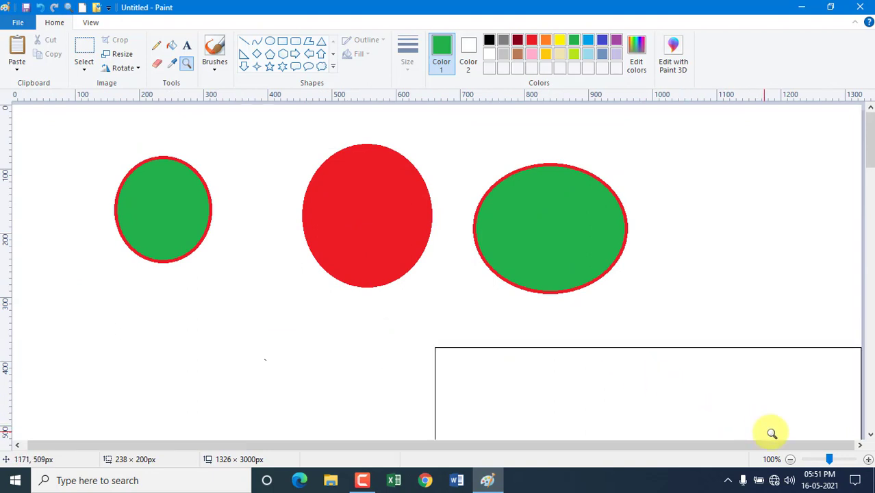
pyautogui.moveTo(830, 461)
pyautogui.mouseDown()
pyautogui.moveTo(839, 461)
pyautogui.moveTo(829, 461)
pyautogui.mouseUp()
# Paint a wavy green stroke with the Crayon brush below the ellipses, running toward the right side of the canvas.
pyautogui.click(218, 71)
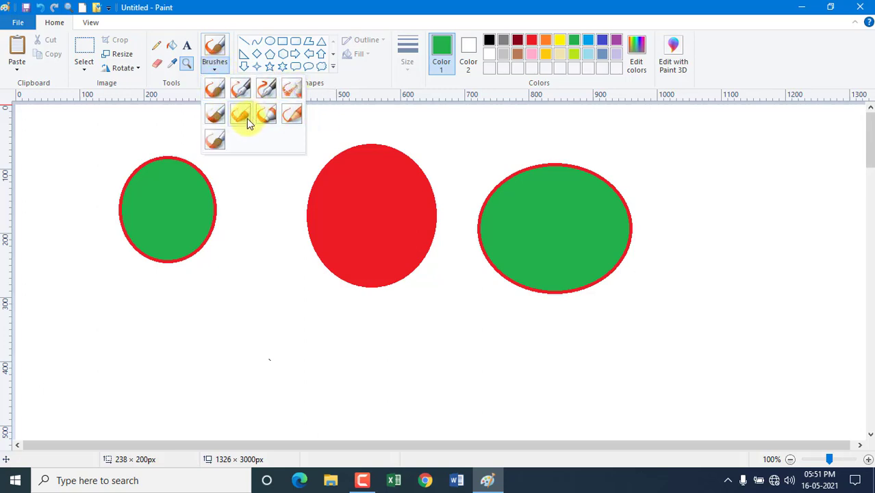
pyautogui.click(246, 121)
pyautogui.moveTo(262, 328)
pyautogui.mouseDown()
pyautogui.moveTo(306, 325)
pyautogui.moveTo(328, 367)
pyautogui.moveTo(769, 366)
pyautogui.mouseUp()
# Paint a looping green stroke with the Marker brush from below the left ellipse, across the middle one, to the lower right.
pyautogui.click(218, 70)
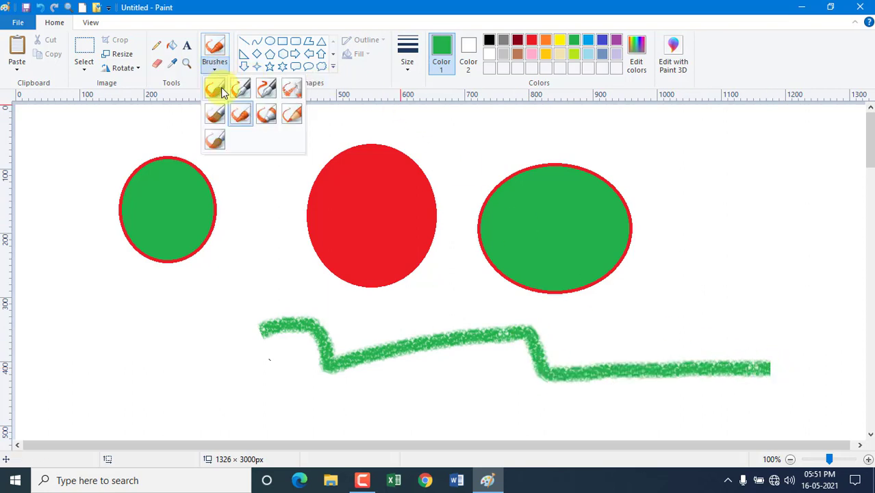
pyautogui.click(266, 114)
pyautogui.moveTo(161, 332)
pyautogui.mouseDown()
pyautogui.moveTo(282, 252)
pyautogui.moveTo(348, 280)
pyautogui.mouseUp()
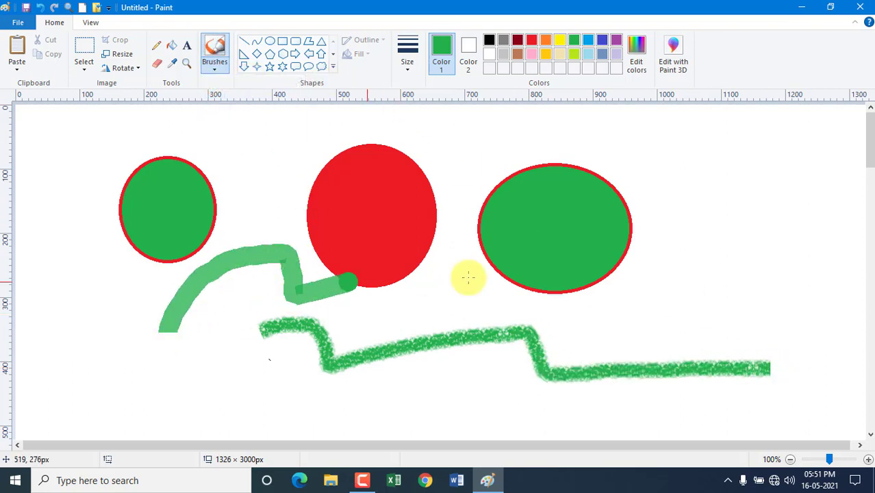
pyautogui.moveTo(468, 277)
pyautogui.mouseDown()
pyautogui.moveTo(657, 319)
pyautogui.moveTo(749, 312)
pyautogui.mouseUp()
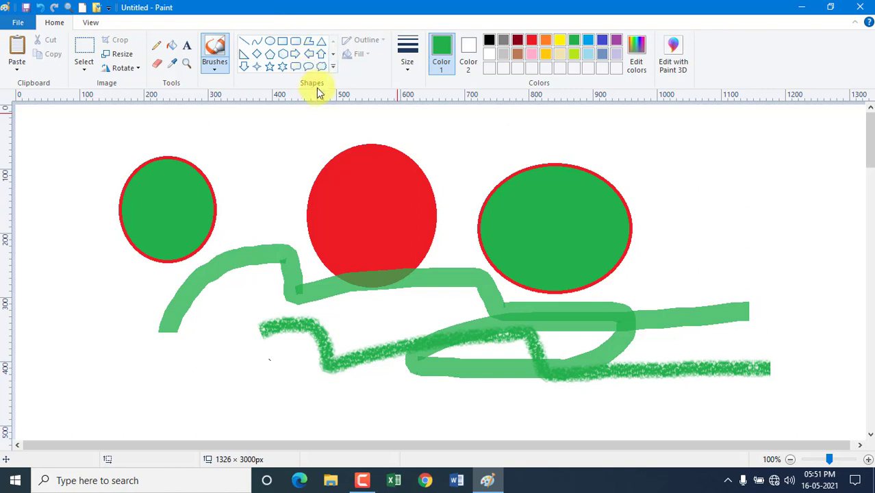
# Draw a horizontal line about 1020 px long above the ellipses and a vertical one about 455 px at their left, black, thickest size.
pyautogui.click(333, 68)
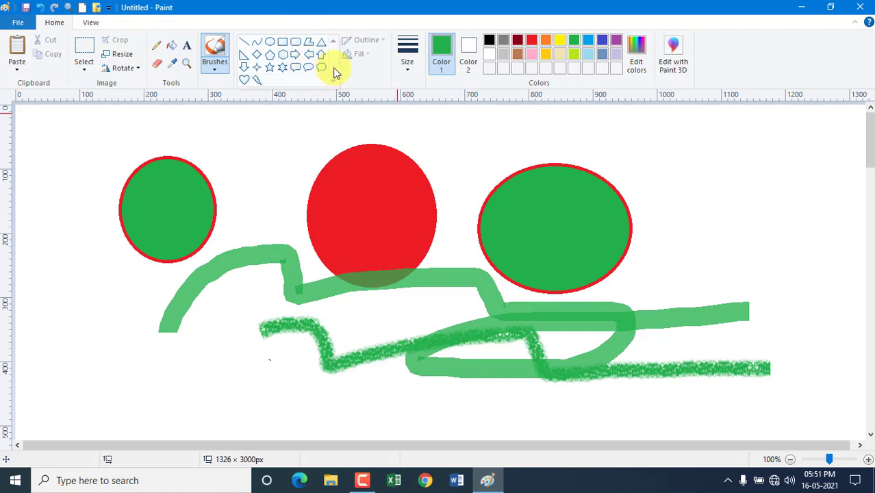
pyautogui.click(245, 43)
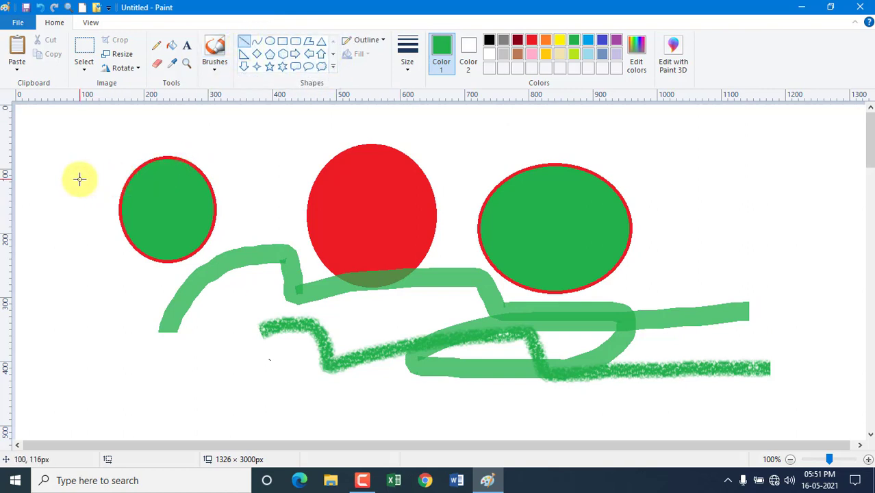
pyautogui.click(409, 73)
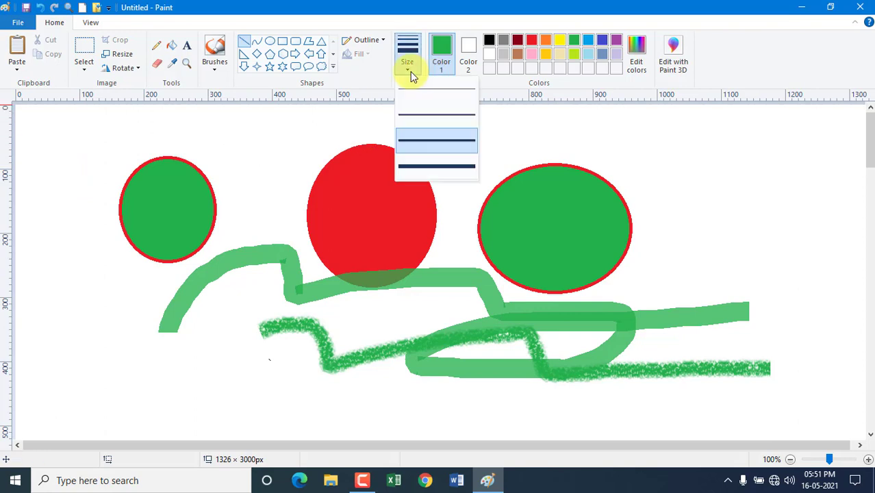
pyautogui.click(426, 169)
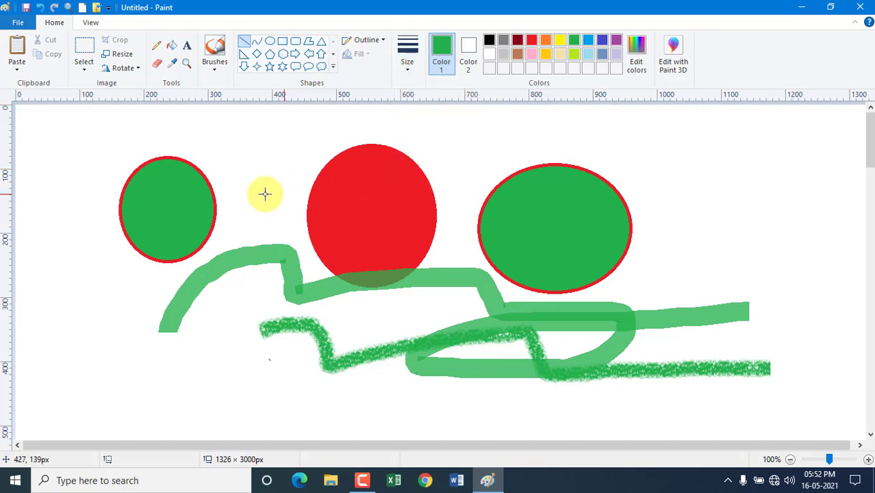
pyautogui.click(489, 40)
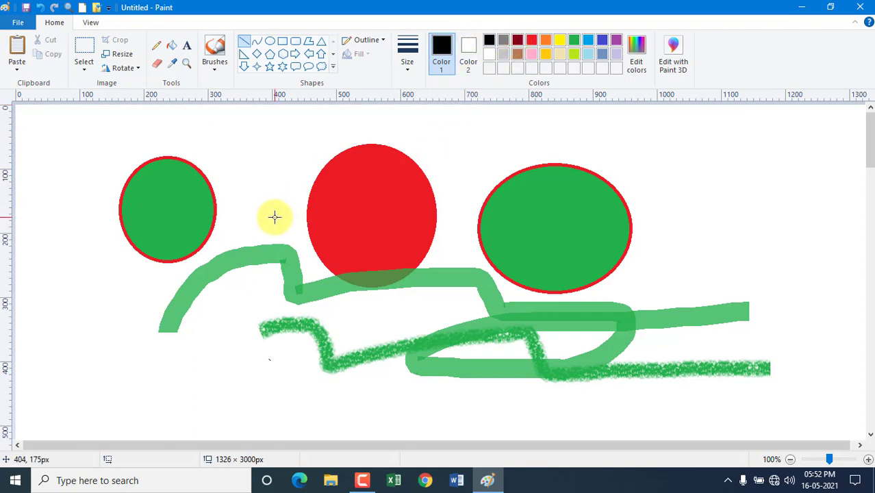
pyautogui.moveTo(101, 143); pyautogui.dragTo(755, 148)
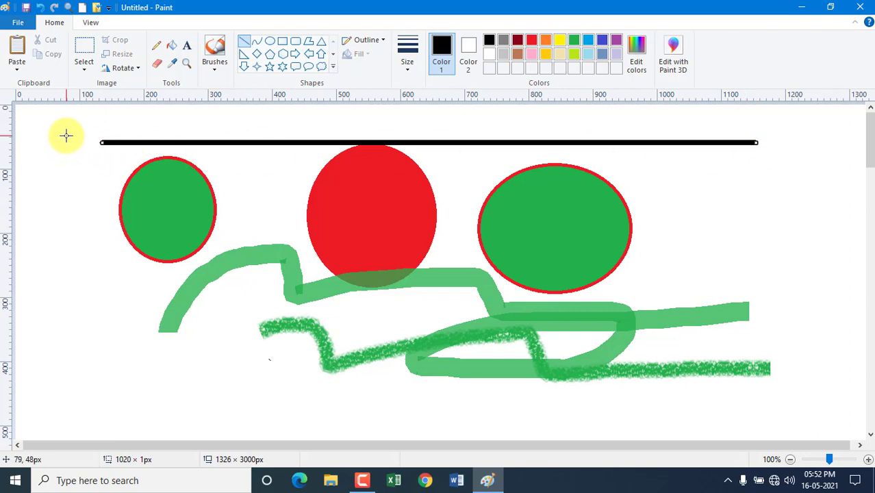
pyautogui.moveTo(65, 135); pyautogui.dragTo(87, 424)
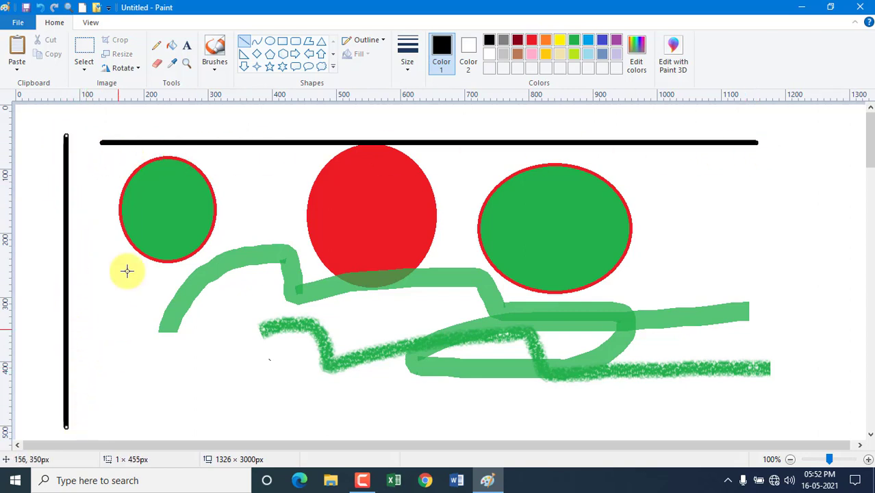
# Draw a black S-shaped curve about 783 px wide below the ellipses, bending down first and then up.
pyautogui.click(257, 43)
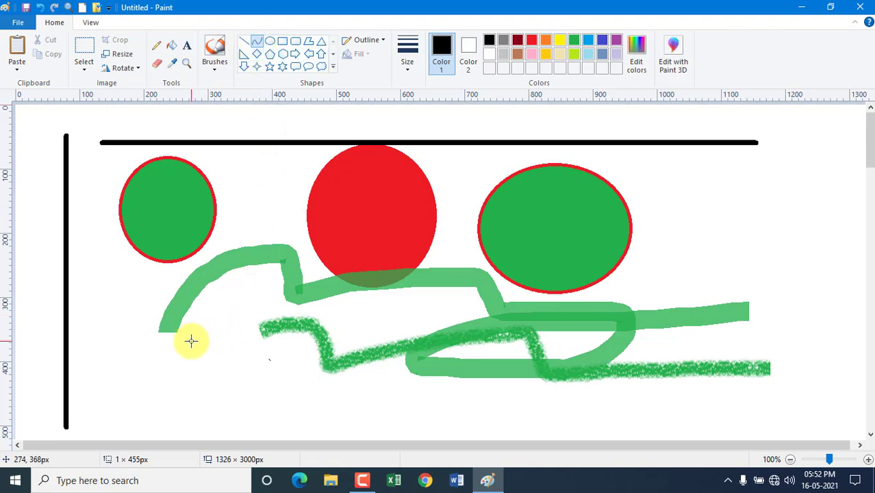
pyautogui.moveTo(186, 344); pyautogui.dragTo(692, 345)
pyautogui.moveTo(283, 353); pyautogui.dragTo(288, 426)
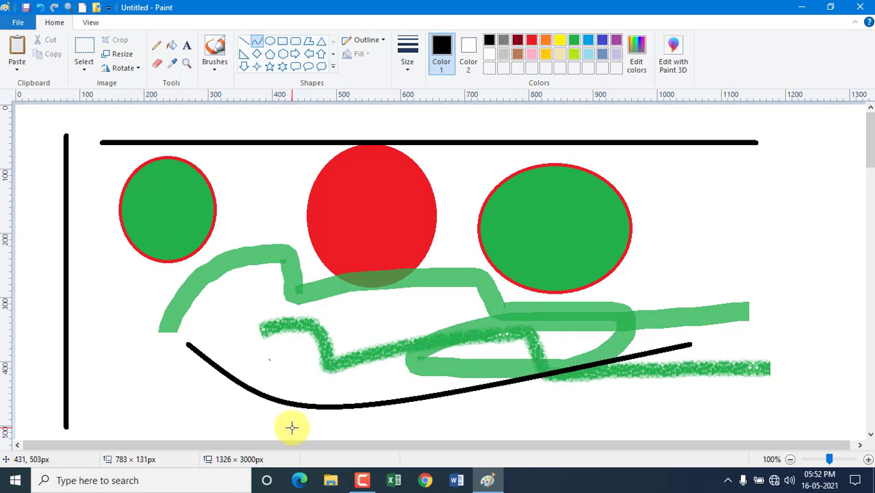
pyautogui.moveTo(455, 399); pyautogui.dragTo(469, 242)
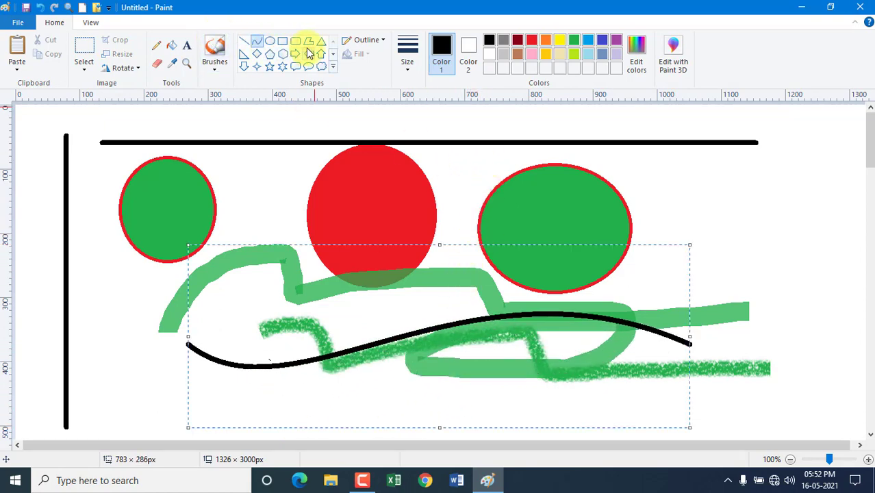
# Draw a black right arrow beside the right ellipse and a six-point star about 109 × 115 px below the left ellipse.
pyautogui.click(334, 71)
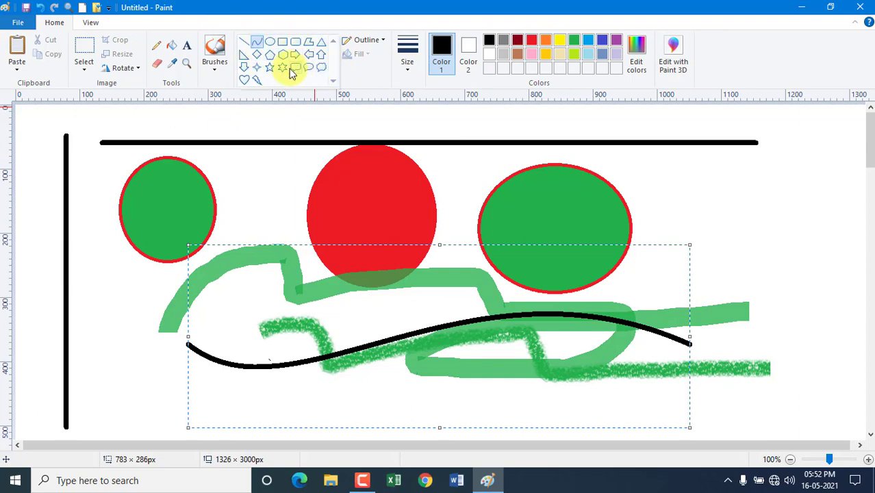
pyautogui.click(294, 54)
pyautogui.moveTo(649, 166); pyautogui.dragTo(784, 248)
pyautogui.click(282, 67)
pyautogui.moveTo(102, 328); pyautogui.dragTo(176, 400)
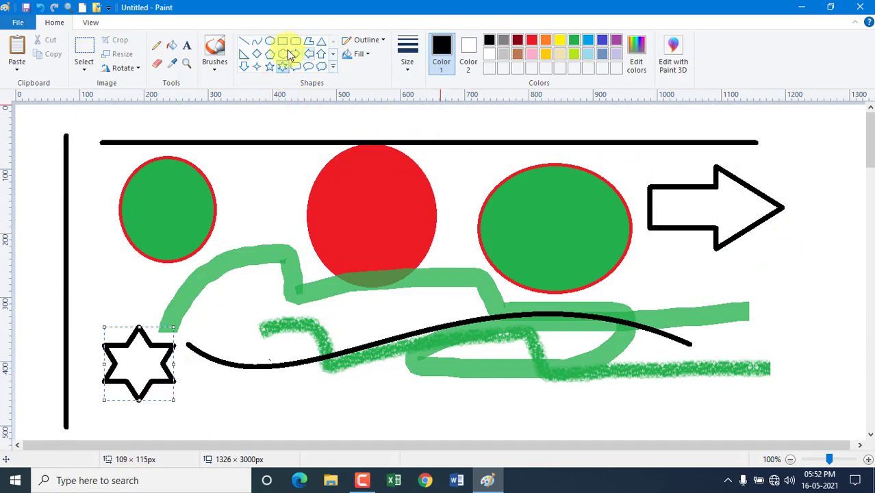
# Fill the six-point star with red.
pyautogui.click(172, 46)
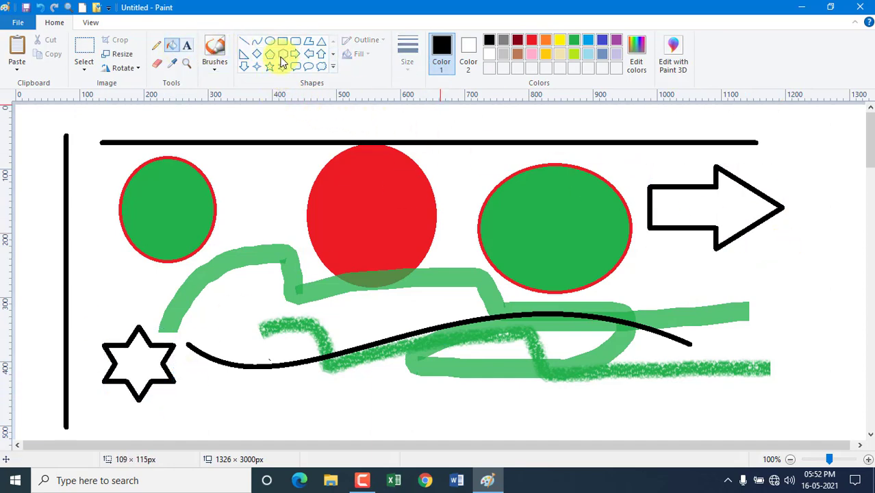
pyautogui.click(530, 40)
pyautogui.click(141, 357)
# Draw a red circle about 236 × 244 px in the blank area, give it a Natural pencil outline and move it over the green strokes.
pyautogui.click(270, 40)
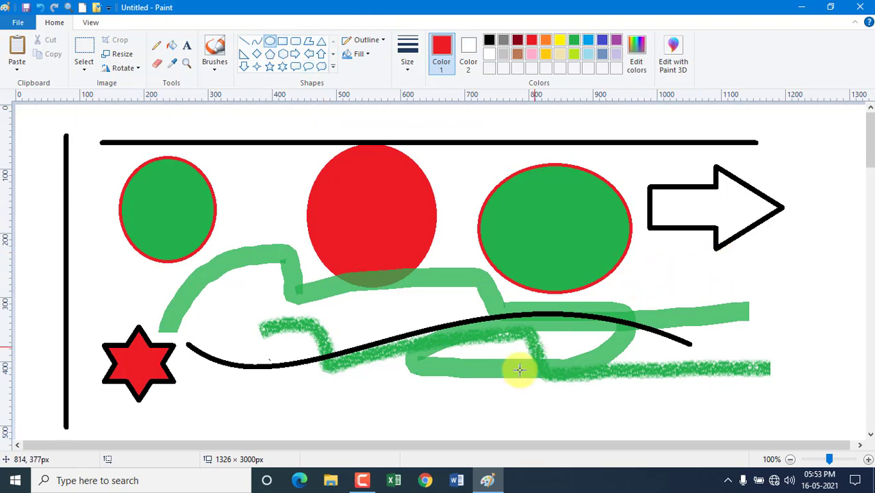
pyautogui.scroll(-3, 409, 333)
pyautogui.moveTo(329, 264); pyautogui.dragTo(482, 421)
pyautogui.click(380, 44)
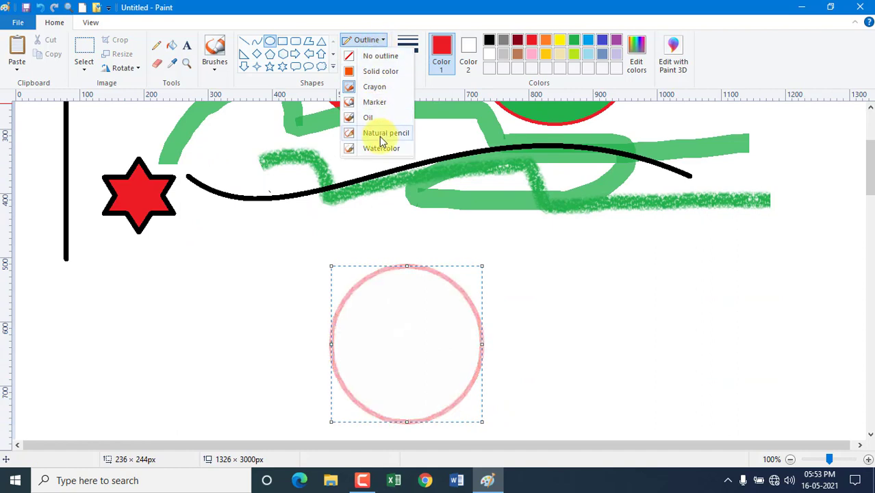
pyautogui.click(383, 135)
pyautogui.moveTo(418, 342)
pyautogui.mouseDown()
pyautogui.moveTo(434, 264)
pyautogui.moveTo(504, 165)
pyautogui.moveTo(631, 199)
pyautogui.moveTo(699, 200)
pyautogui.moveTo(503, 178)
pyautogui.mouseUp()
# Preview the fill styles on the red circle and place it over the right green ellipse.
pyautogui.click(363, 53)
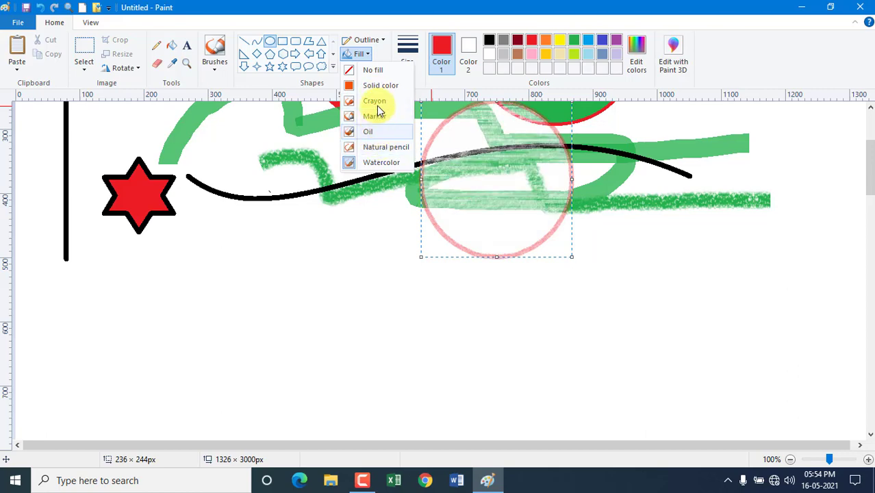
pyautogui.press('Escape')
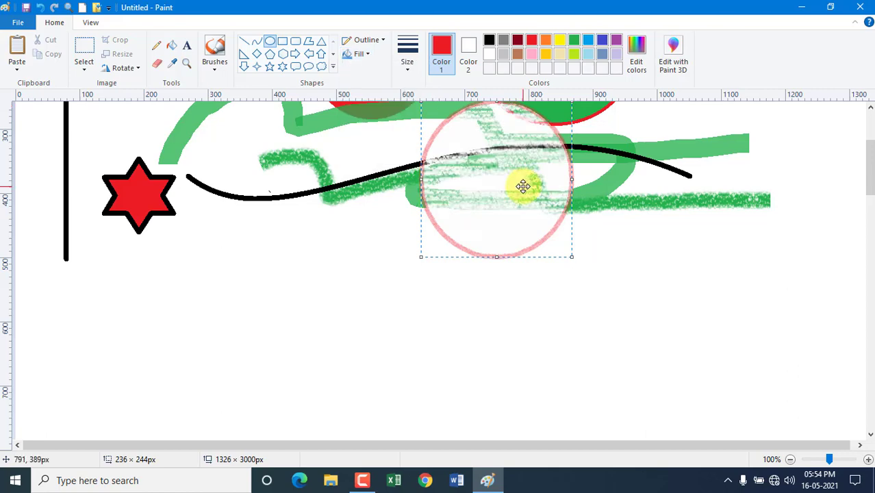
pyautogui.scroll(5, 523, 187)
pyautogui.moveTo(503, 320); pyautogui.dragTo(557, 204)
pyautogui.click(483, 123)
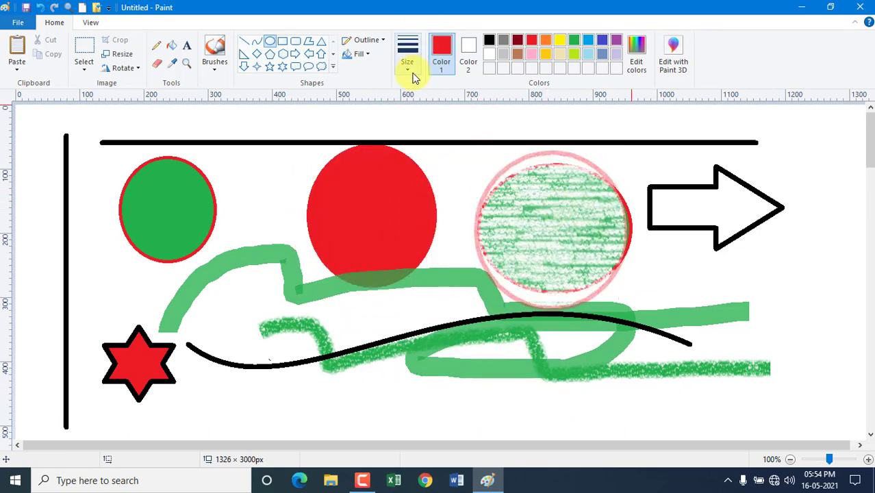
# Define a custom orange with red 232, green 135 and blue 38, and fill the left ellipse with it.
pyautogui.click(409, 65)
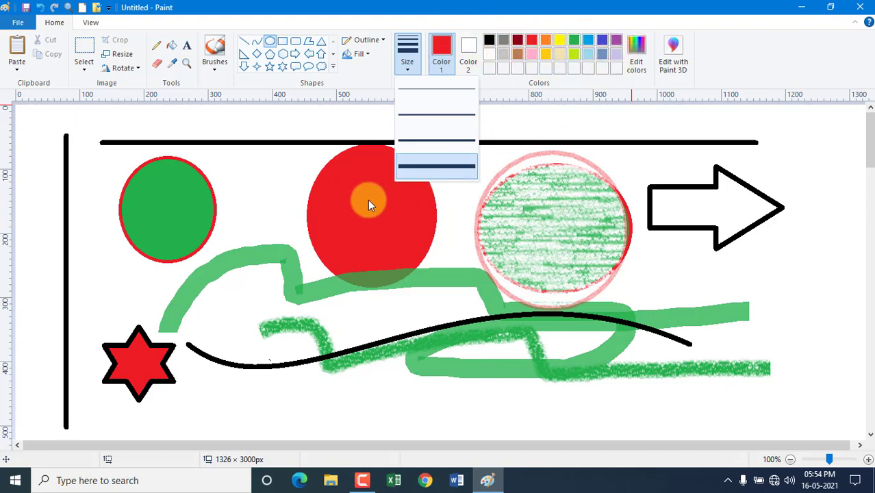
pyautogui.click(637, 53)
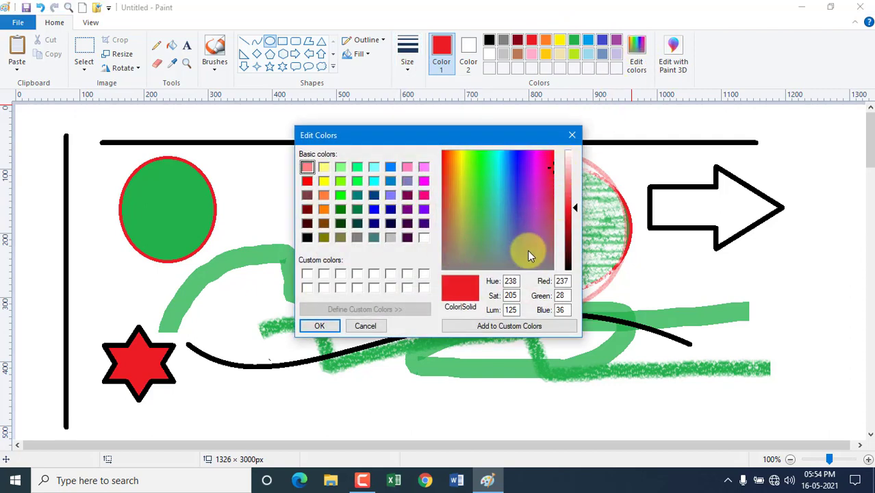
pyautogui.click(451, 174)
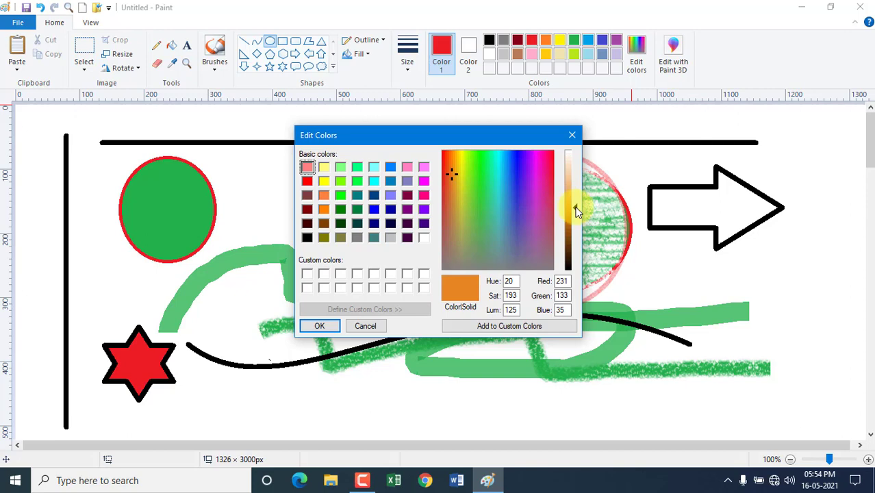
pyautogui.moveTo(577, 211)
pyautogui.mouseDown()
pyautogui.moveTo(576, 190)
pyautogui.moveTo(575, 208)
pyautogui.mouseUp()
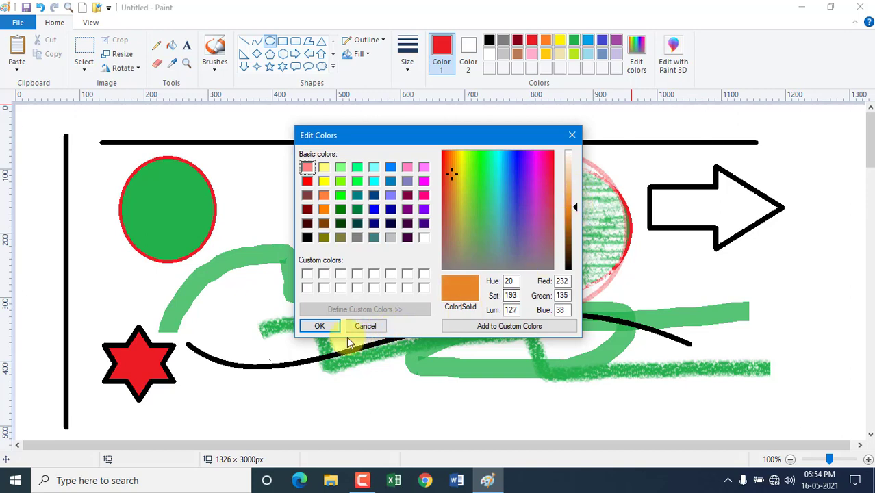
pyautogui.click(319, 326)
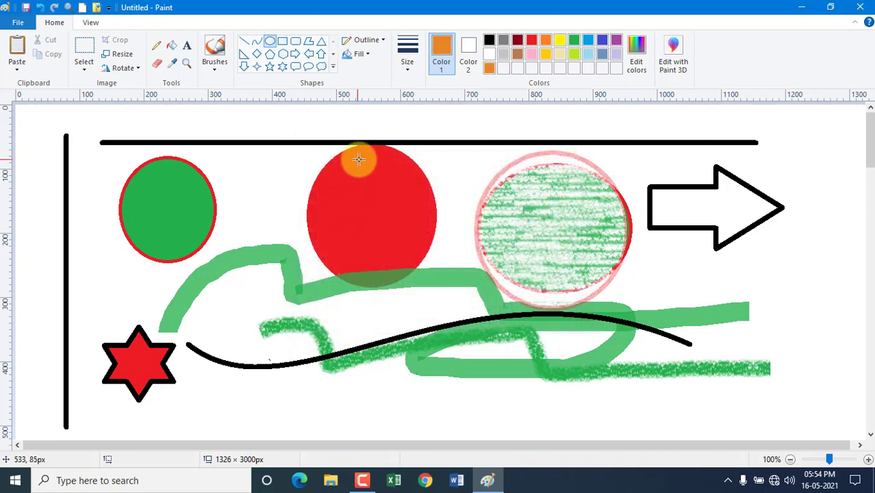
pyautogui.click(172, 47)
pyautogui.click(187, 196)
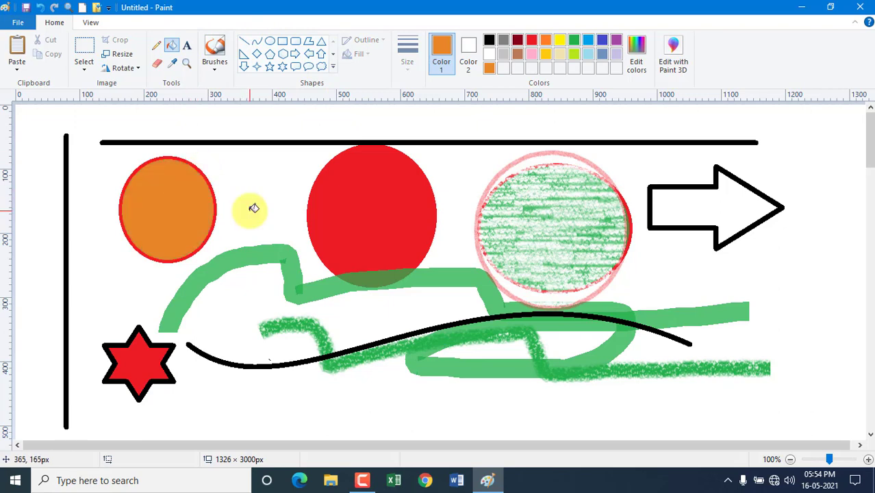
# Open the art picture stored on the Desktop, discarding the changes to the untitled drawing.
pyautogui.click(19, 23)
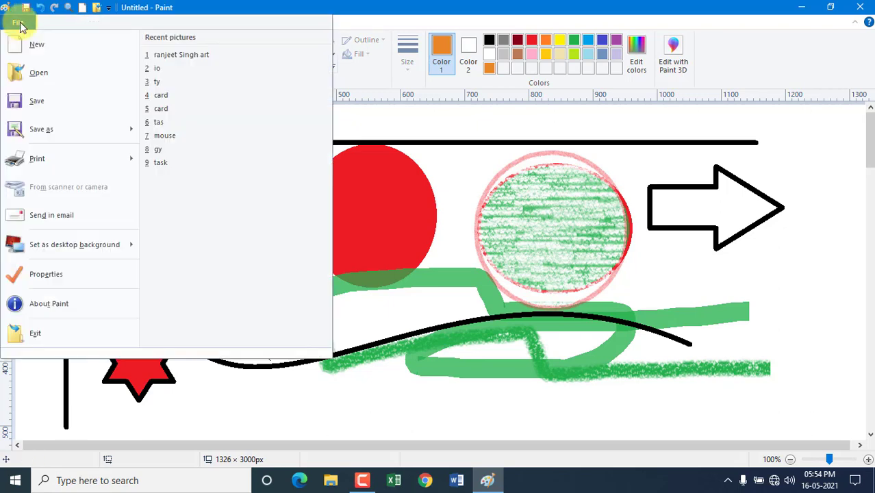
pyautogui.click(38, 74)
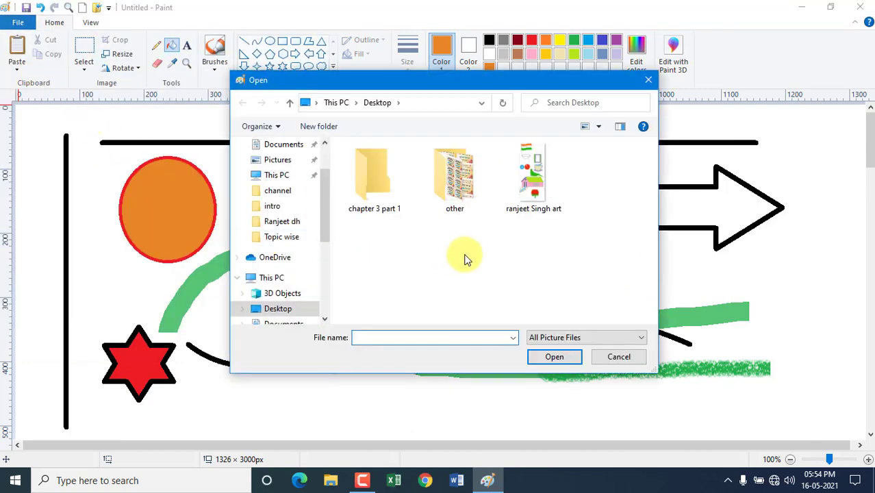
pyautogui.click(539, 179)
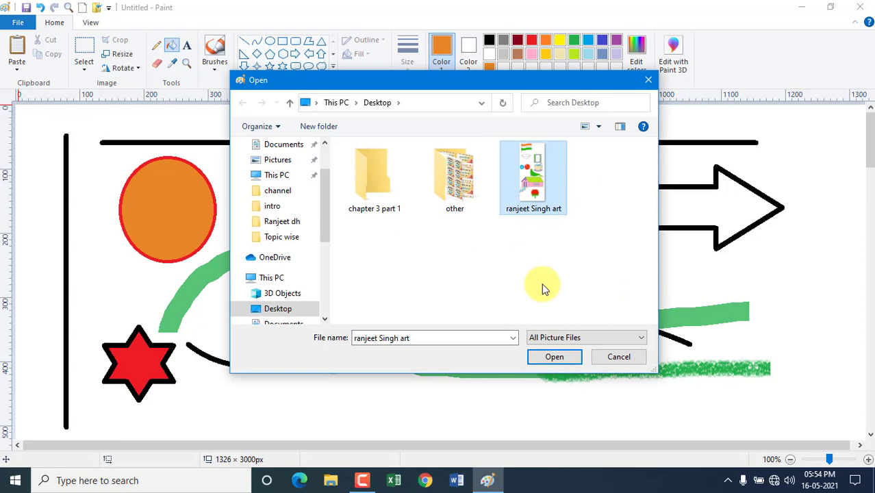
pyautogui.click(554, 357)
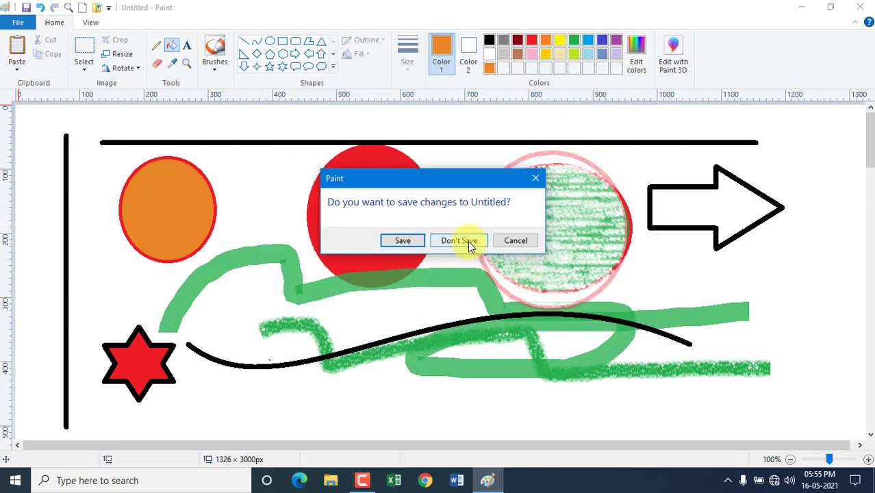
pyautogui.click(468, 240)
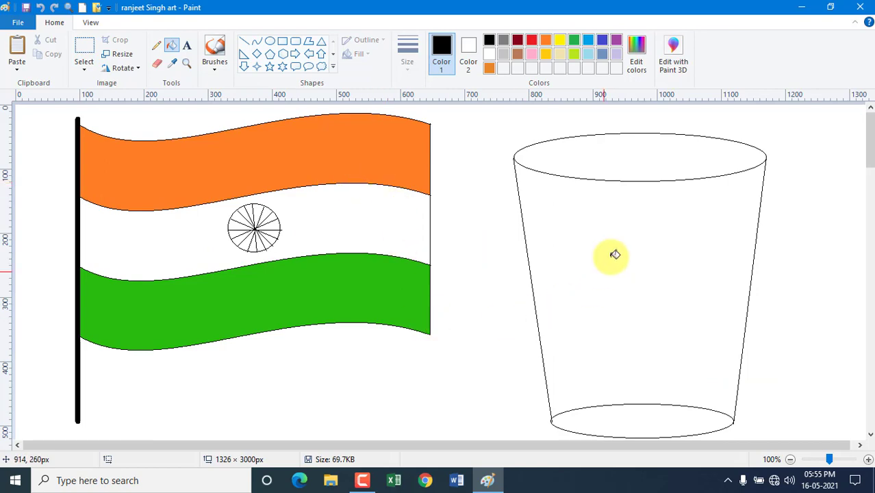
# Examine the sample drawings in the opened picture, from the flag and glass down to the house.
pyautogui.scroll(-10, 730, 247)
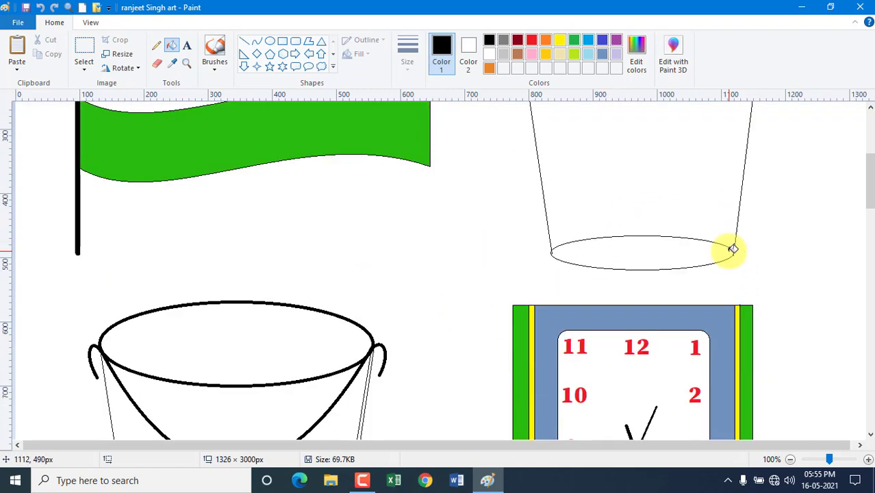
pyautogui.scroll(1, 399, 232)
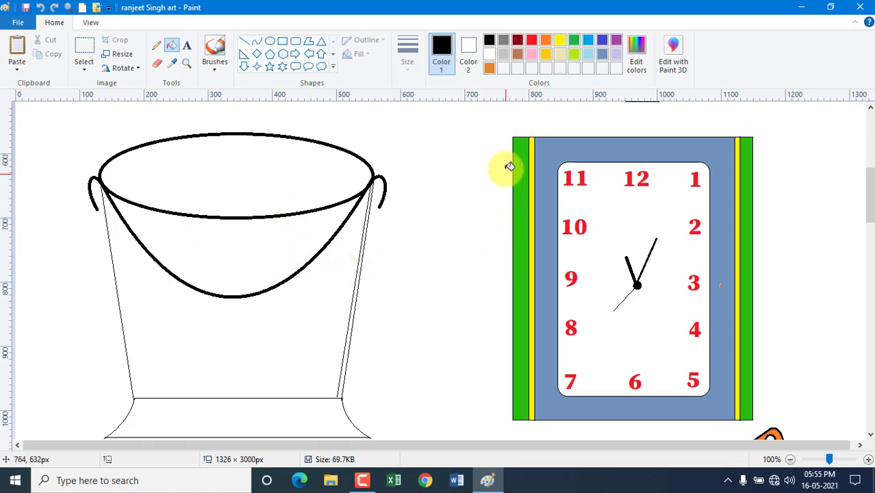
pyautogui.scroll(-3, 767, 256)
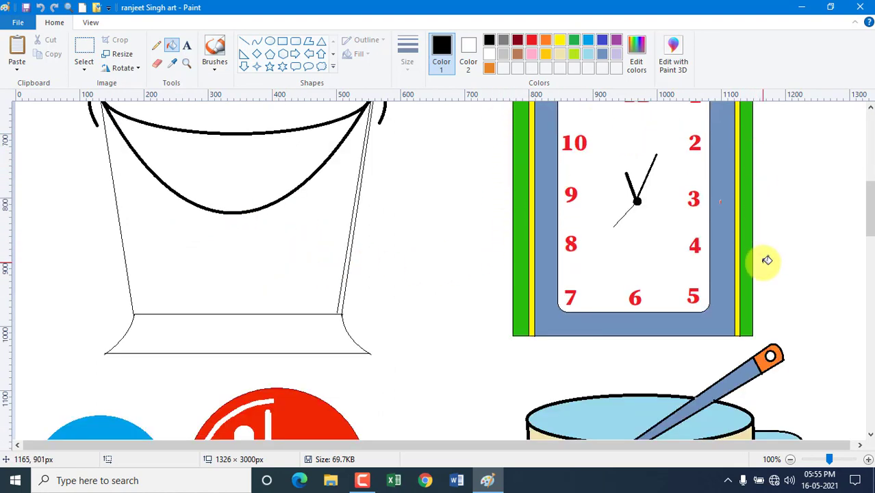
pyautogui.scroll(-9, 767, 260)
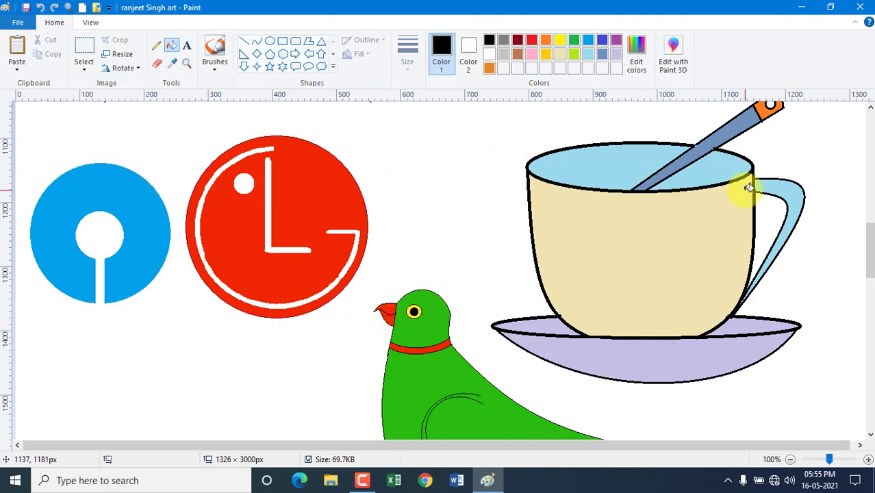
pyautogui.scroll(-6, 747, 192)
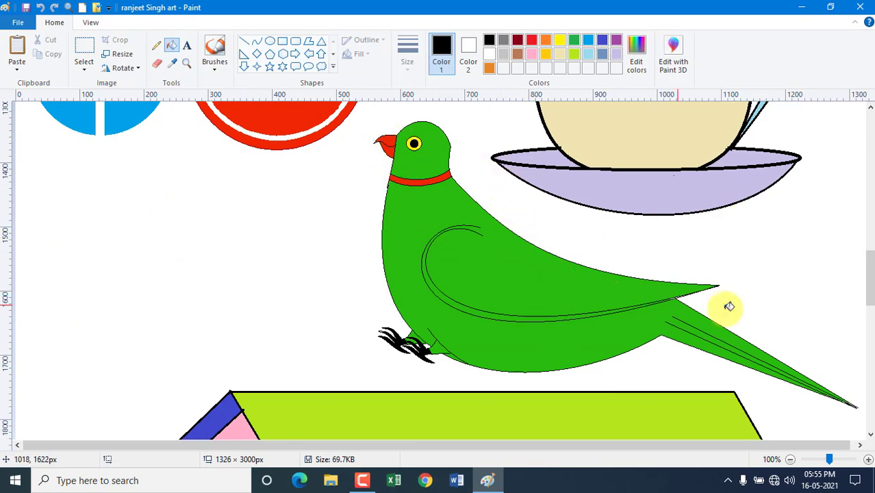
pyautogui.scroll(-13, 740, 307)
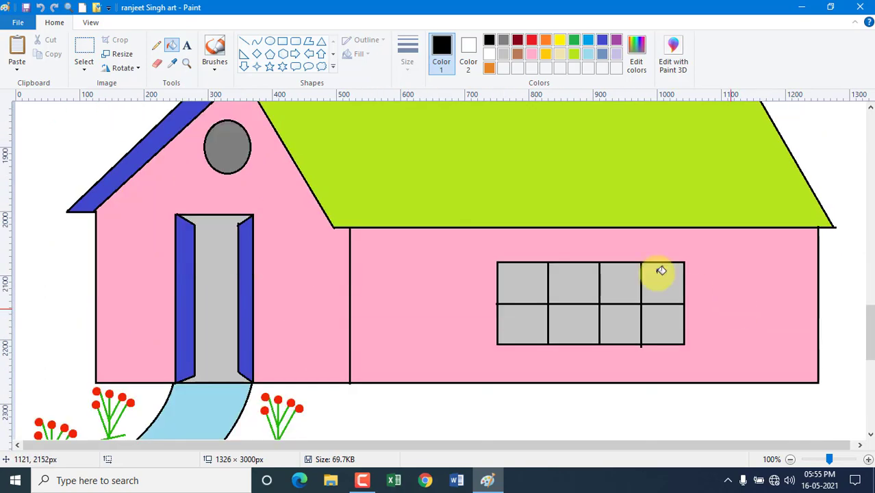
# Examine the remaining sample drawings from the house and red flower up to the cup, then back to the flag and glass.
pyautogui.scroll(3, 494, 237)
pyautogui.scroll(-9, 777, 205)
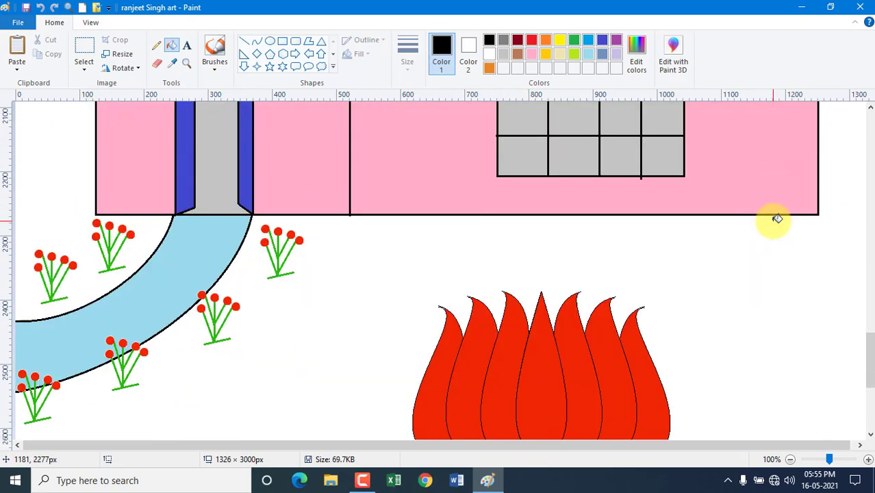
pyautogui.scroll(-3, 747, 219)
pyautogui.scroll(-6, 663, 219)
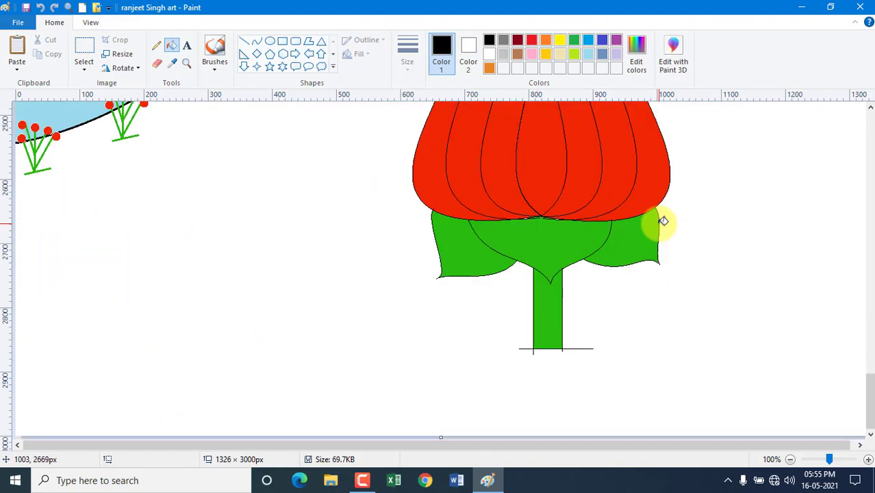
pyautogui.scroll(20, 663, 221)
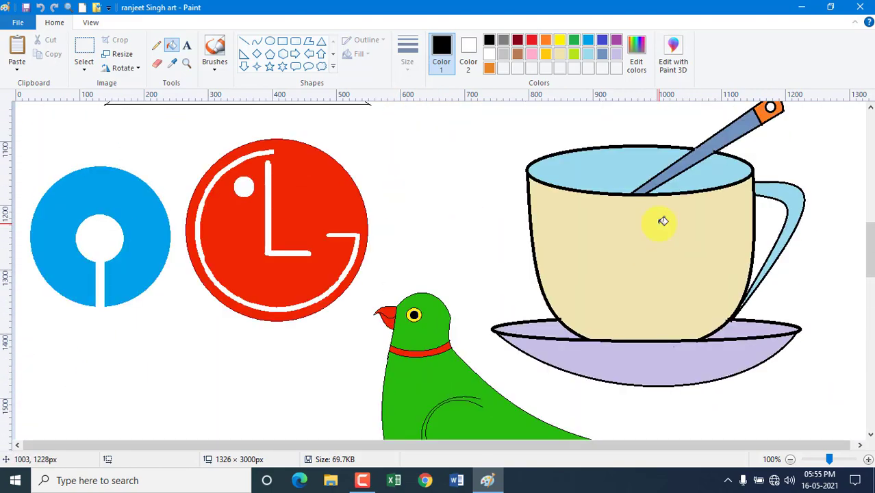
pyautogui.scroll(10, 663, 220)
pyautogui.scroll(16, 663, 220)
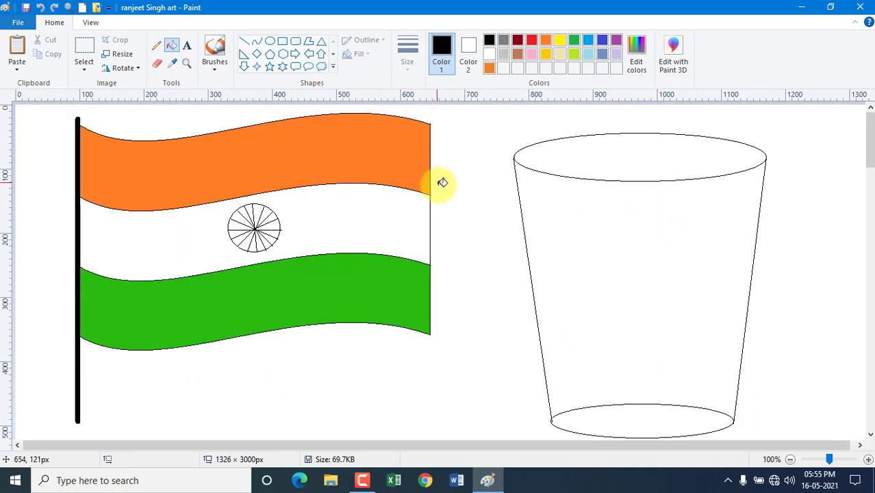
pyautogui.scroll(-17, 549, 215)
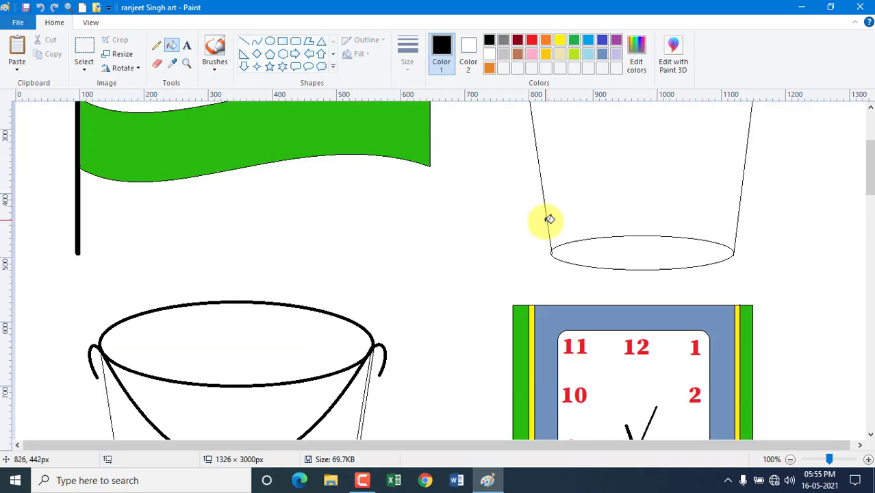
pyautogui.scroll(14, 550, 221)
pyautogui.scroll(3, 549, 224)
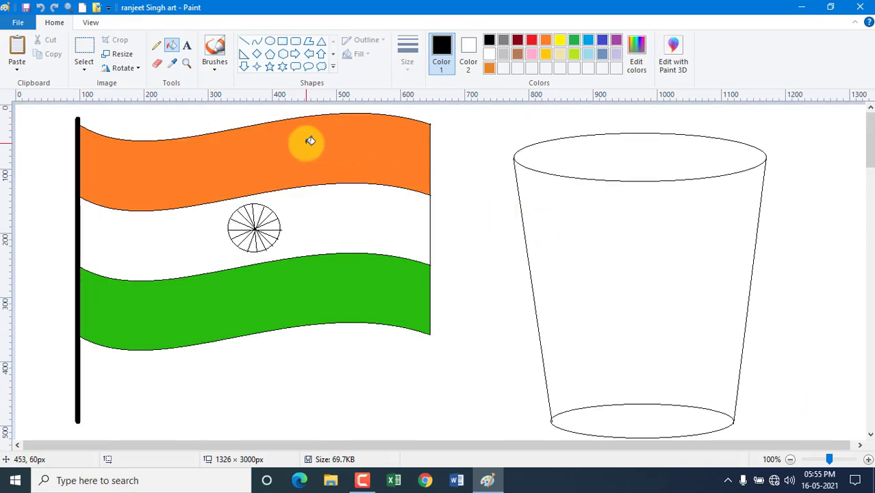
# Start a new blank picture and draw a vertical black flagpole about 470 px long in the thickest line size.
pyautogui.click(23, 23)
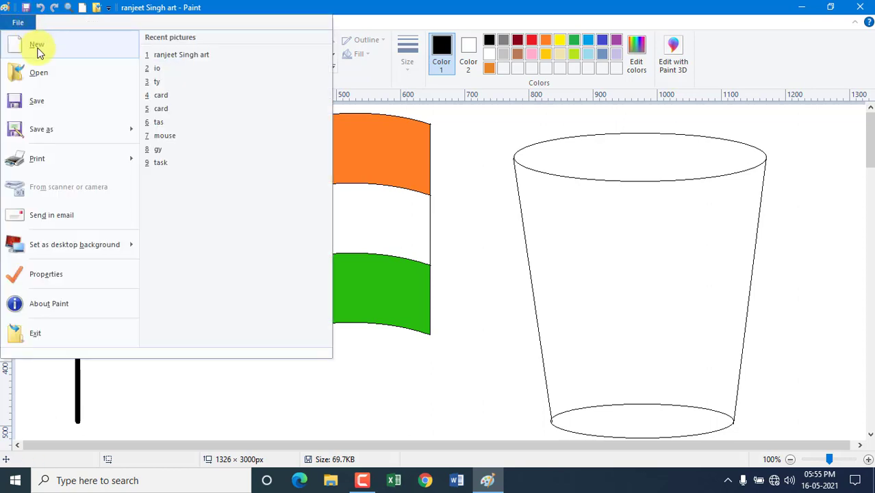
pyautogui.click(39, 42)
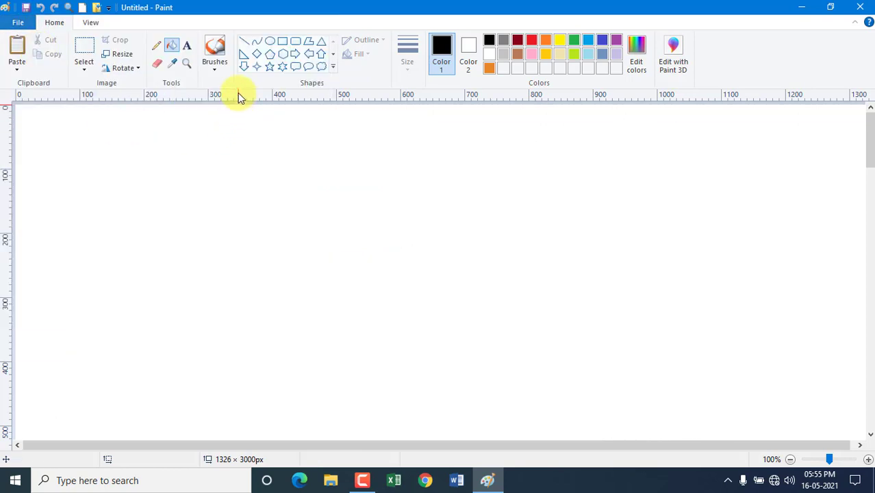
pyautogui.click(256, 42)
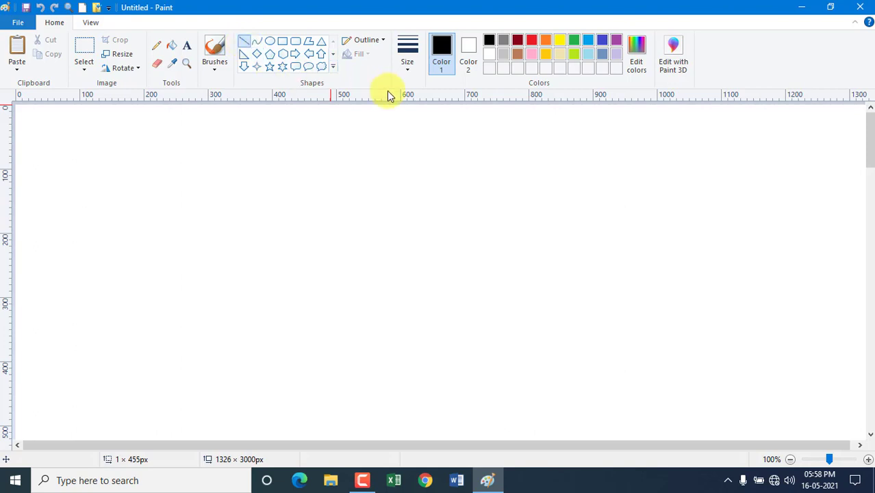
pyautogui.click(404, 74)
pyautogui.click(437, 169)
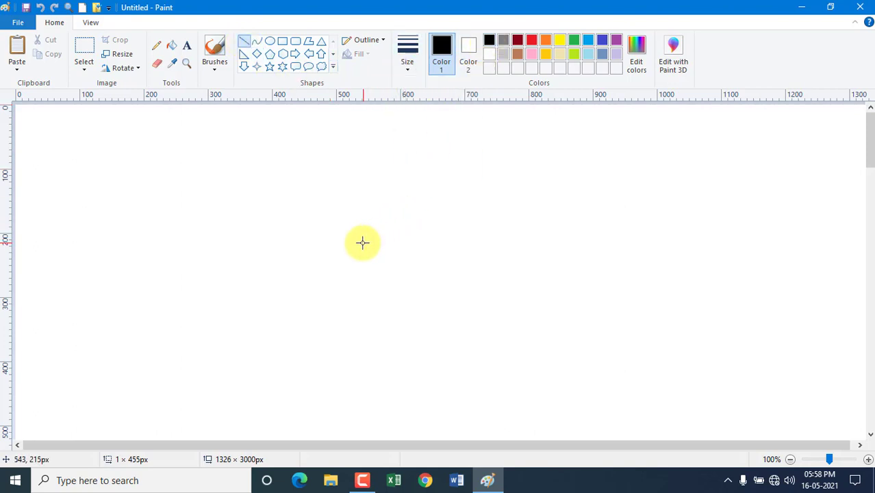
pyautogui.moveTo(104, 123); pyautogui.dragTo(126, 419)
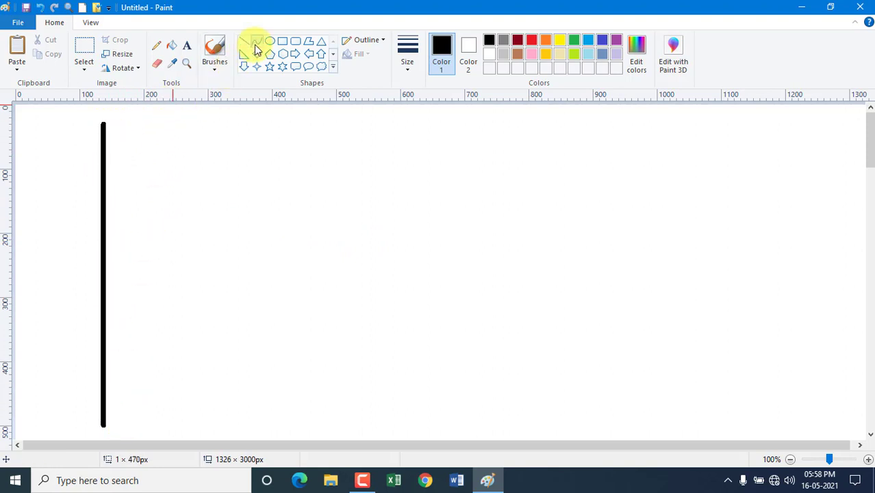
# Draw a curve about 538 px wide in the thinnest line size from the pole's top, bending it down and then up into a wave.
pyautogui.click(408, 65)
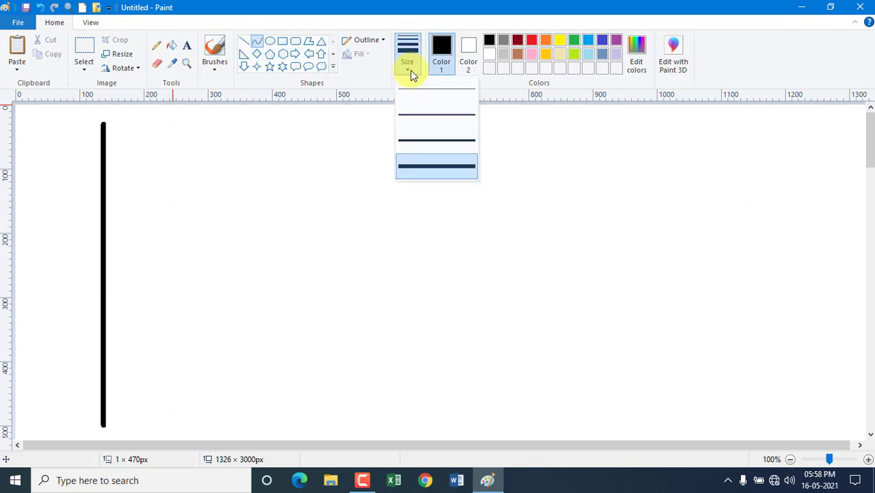
pyautogui.click(413, 96)
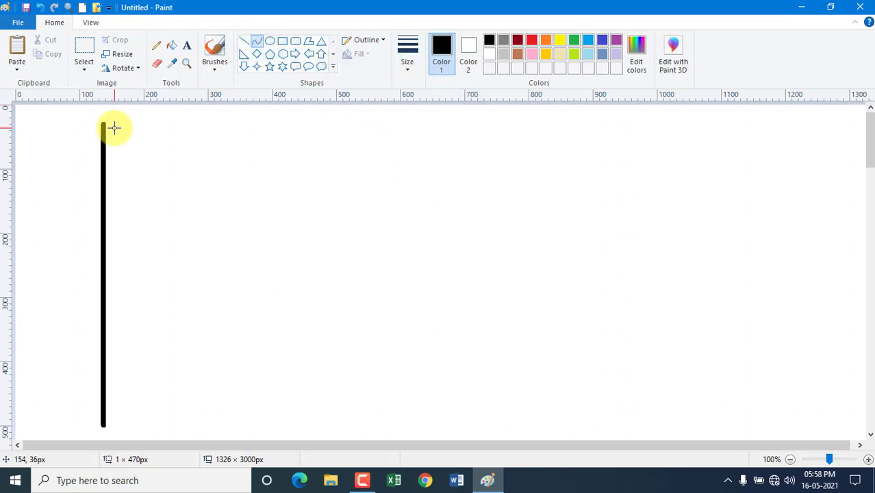
pyautogui.moveTo(104, 127); pyautogui.dragTo(449, 154)
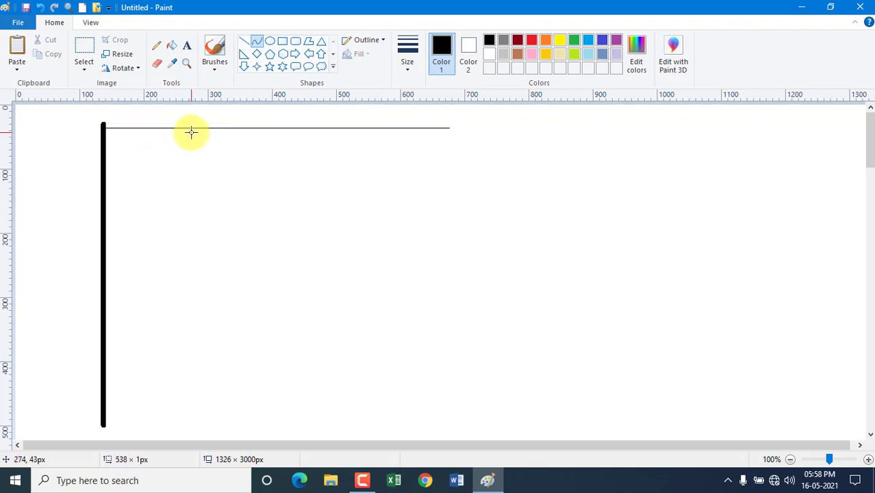
pyautogui.moveTo(191, 132); pyautogui.dragTo(295, 82)
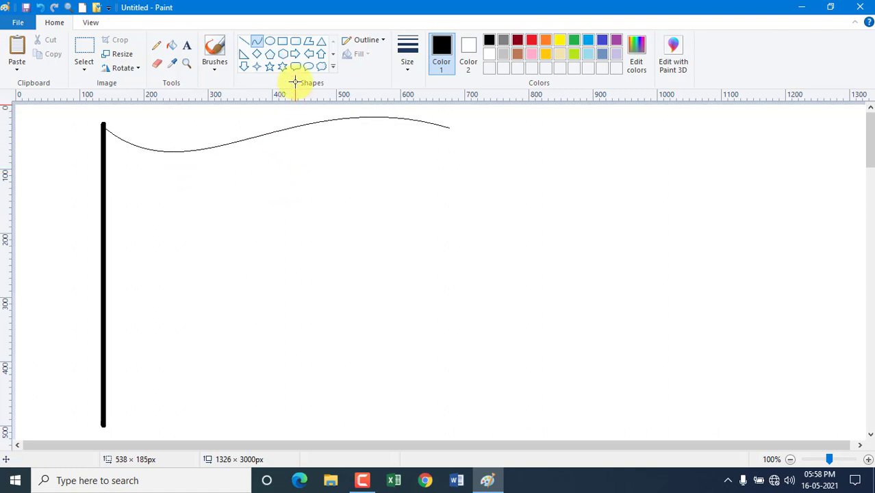
# Copy the wavy line with a rectangular selection and paste a duplicate below the original, near the pole.
pyautogui.click(84, 52)
pyautogui.moveTo(106, 114); pyautogui.dragTo(464, 169)
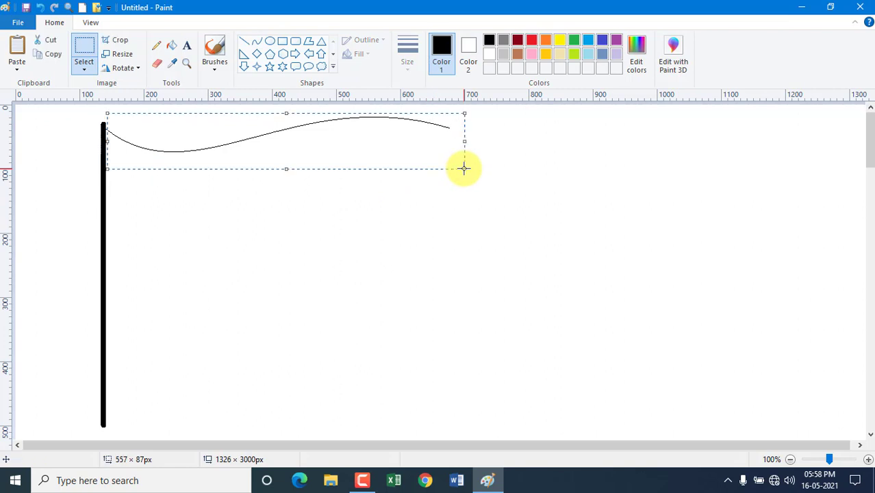
pyautogui.hotkey('ctrl', 'c')
pyautogui.hotkey('ctrl', 'v')
pyautogui.moveTo(178, 137); pyautogui.dragTo(230, 224)
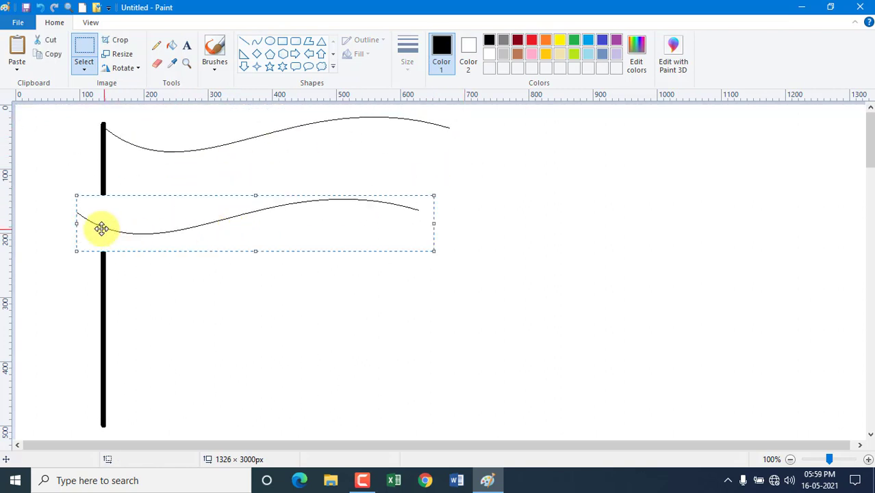
pyautogui.moveTo(101, 228); pyautogui.dragTo(142, 222)
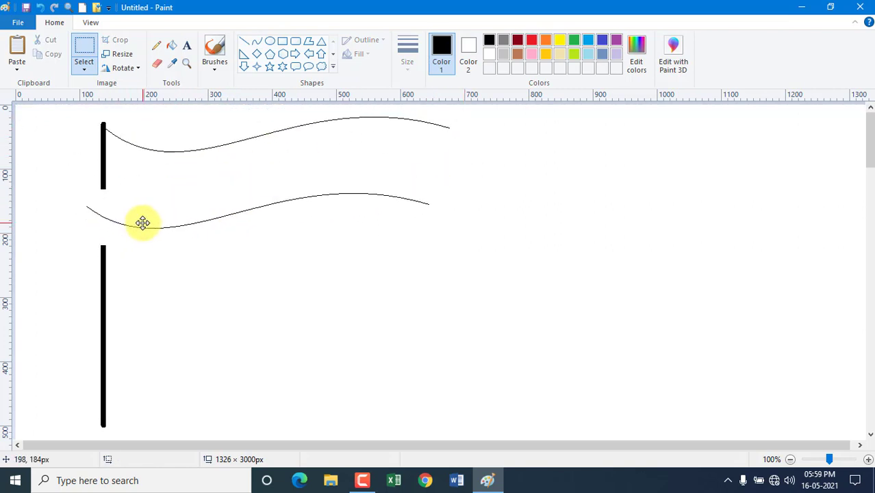
# Make the selection transparent and place three copies of the wave at even spacing below the top one, starting at the pole.
pyautogui.click(86, 78)
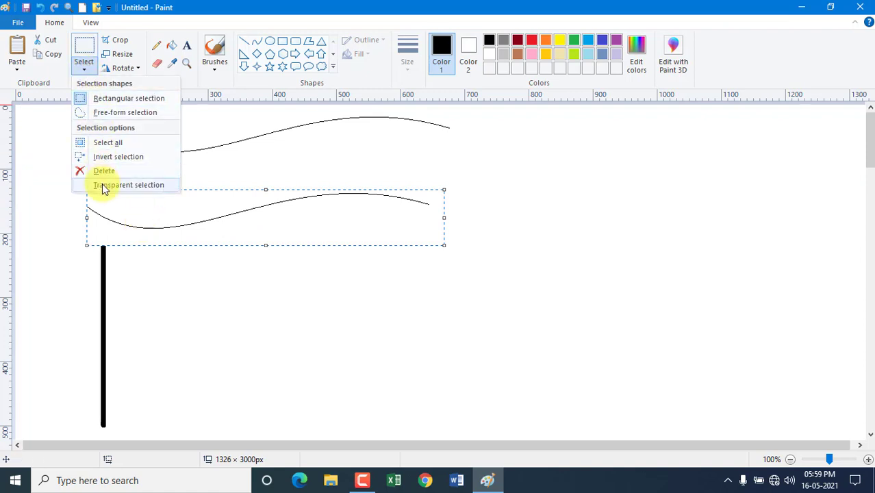
pyautogui.click(125, 186)
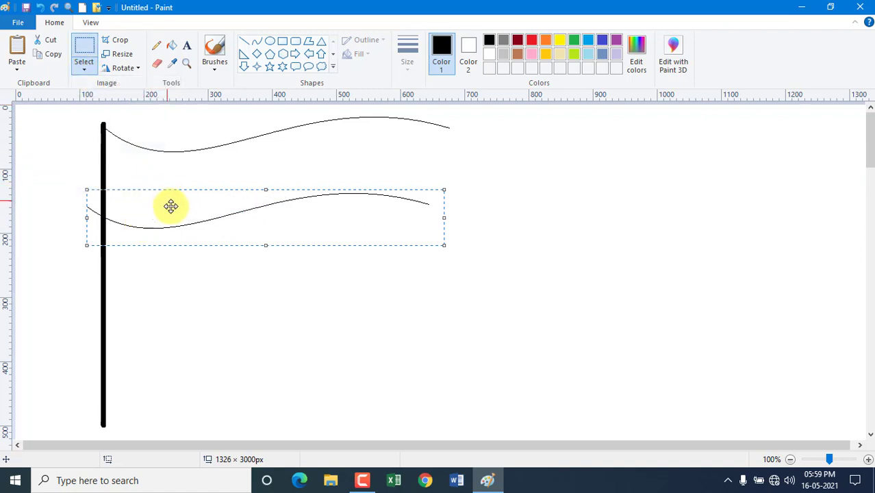
pyautogui.moveTo(170, 206); pyautogui.dragTo(179, 356)
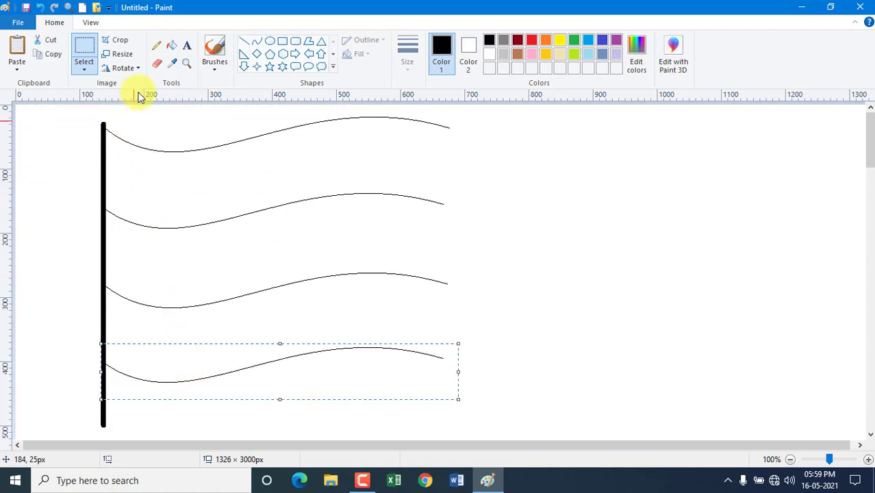
# Close the flag's free end with a vertical line about 365 px long, and fill the top band orange and the bottom band green.
pyautogui.click(244, 43)
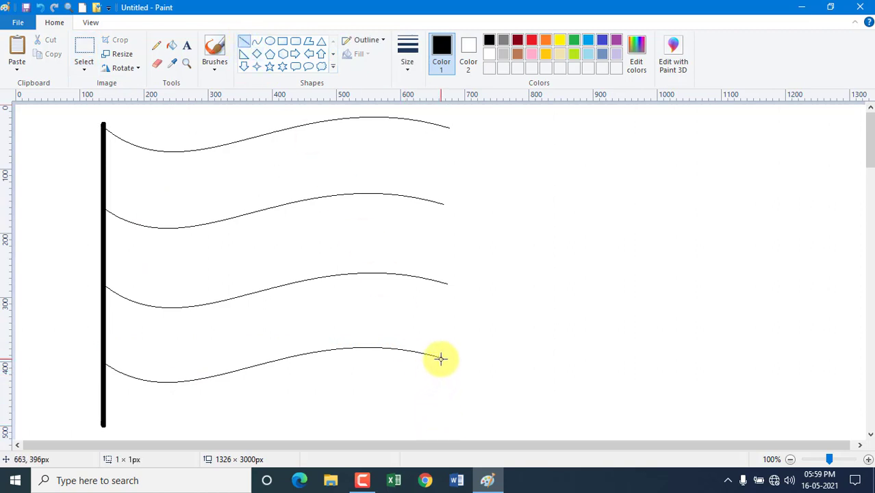
pyautogui.moveTo(441, 358); pyautogui.dragTo(476, 129)
pyautogui.click(176, 46)
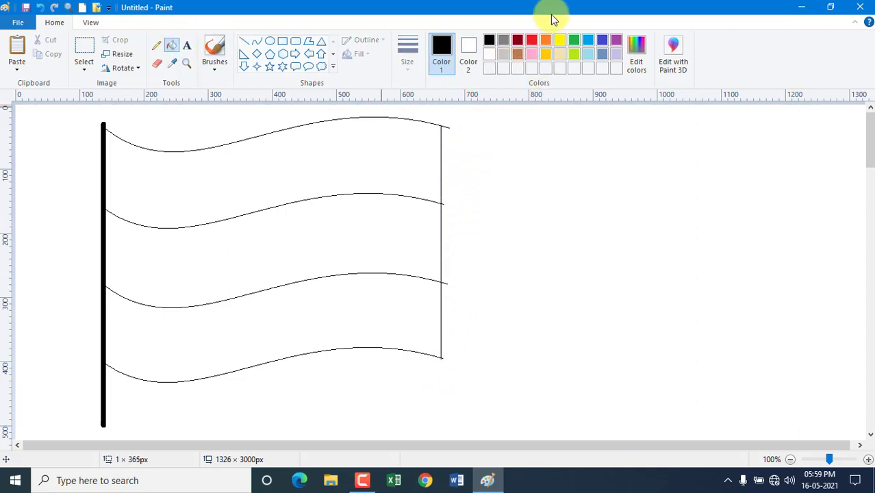
pyautogui.click(545, 42)
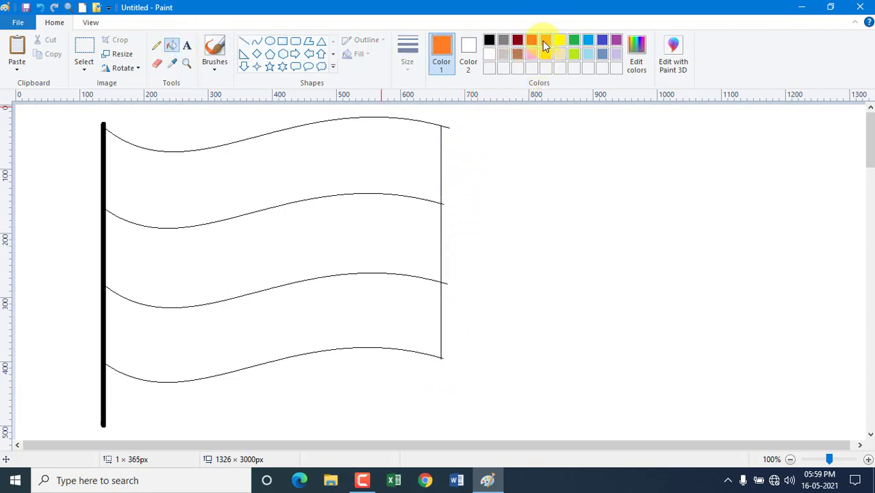
pyautogui.click(343, 144)
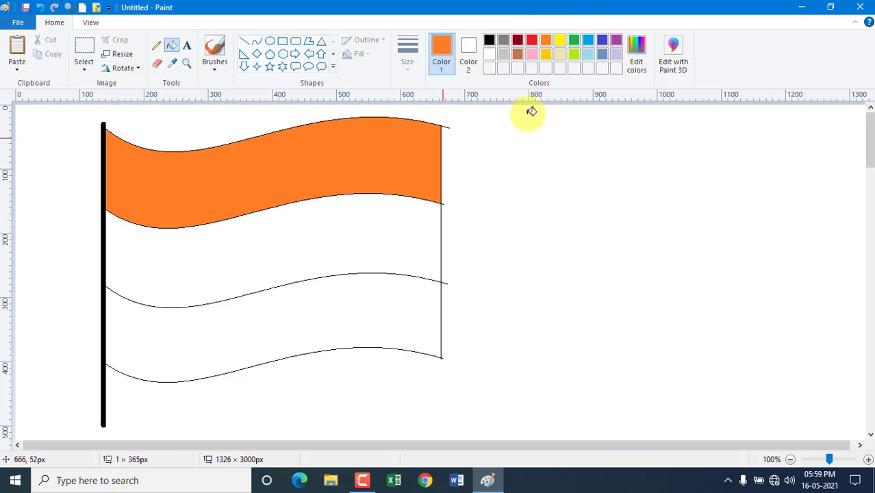
pyautogui.click(574, 44)
pyautogui.click(312, 308)
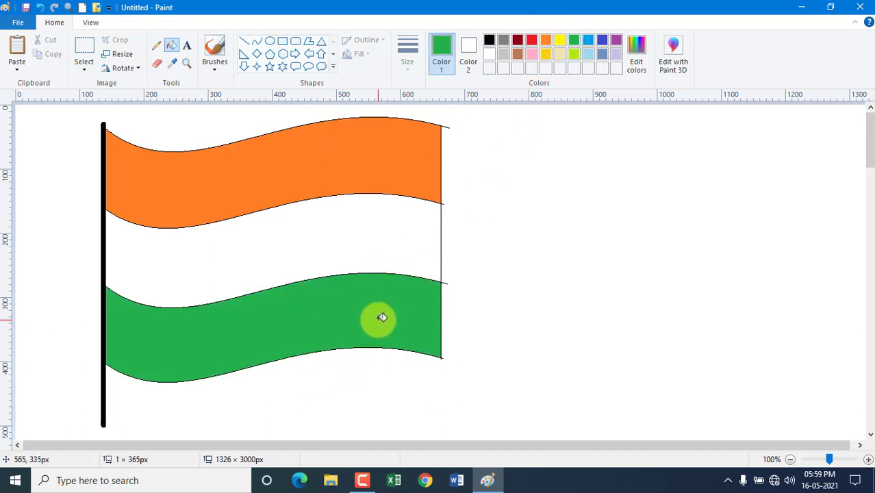
# Mix a brighter, yellower custom green and refill the flag's bottom band with it.
pyautogui.click(647, 48)
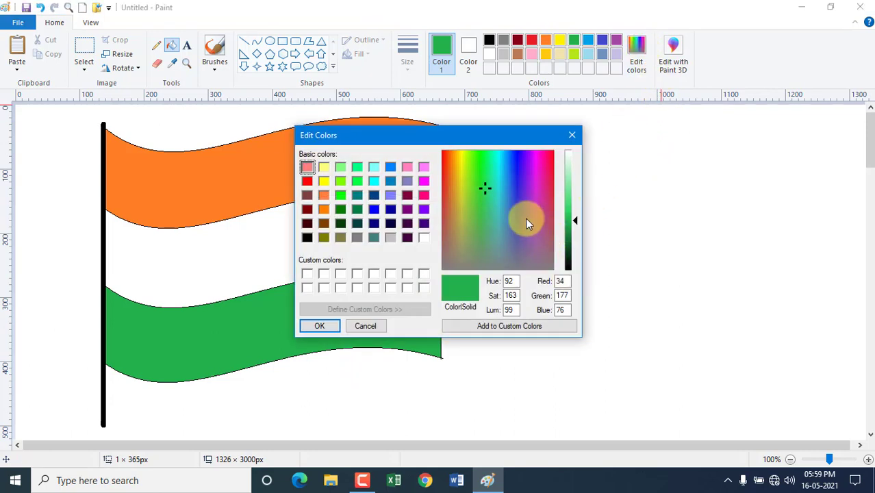
pyautogui.moveTo(483, 185); pyautogui.dragTo(476, 179)
pyautogui.click(329, 328)
pyautogui.click(314, 318)
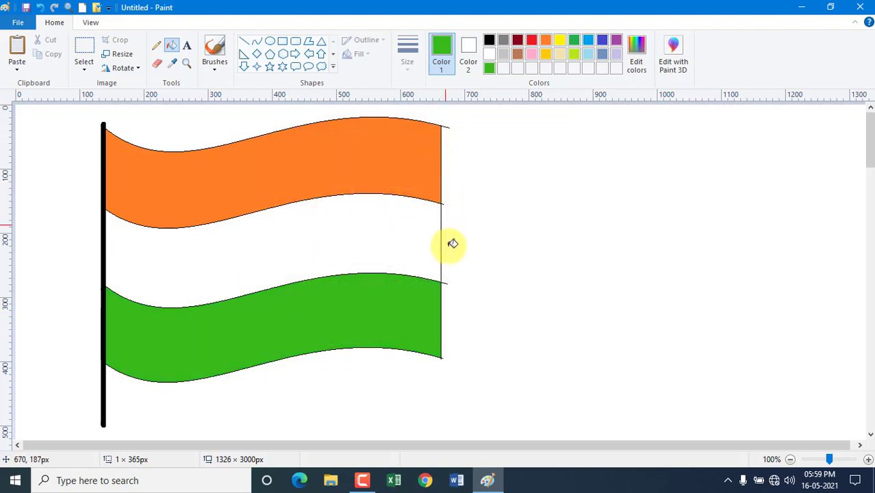
# Erase the wave ends that overhang the flag's vertical edge, working at 200% magnification and returning to 100%.
pyautogui.click(191, 68)
pyautogui.click(466, 145)
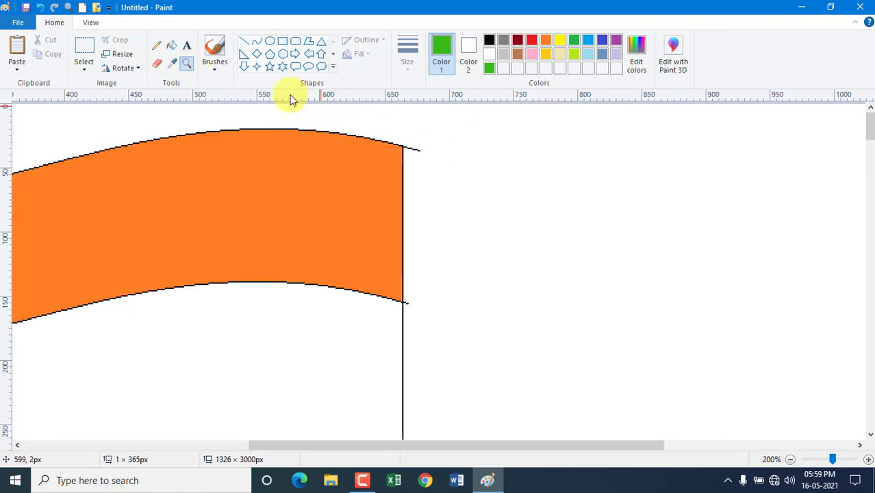
pyautogui.click(164, 69)
pyautogui.click(411, 152)
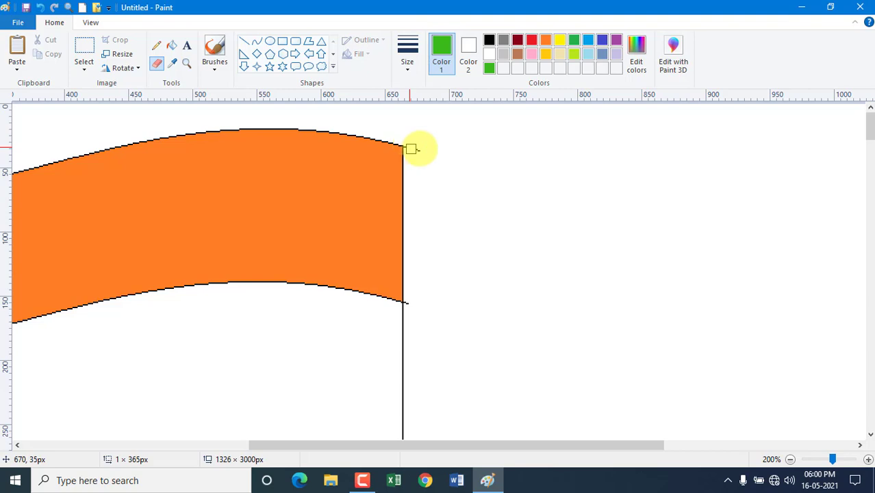
pyautogui.scroll(-5, 418, 226)
pyautogui.click(186, 63)
pyautogui.rightClick(279, 234)
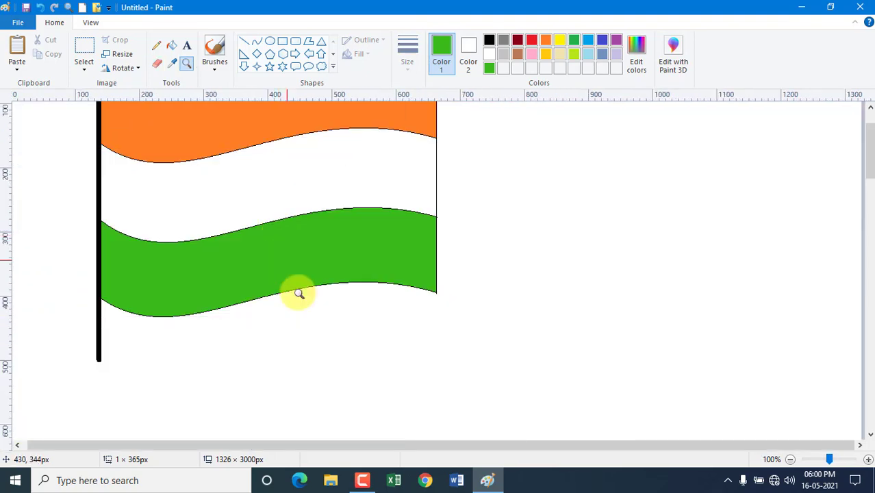
pyautogui.scroll(2, 299, 293)
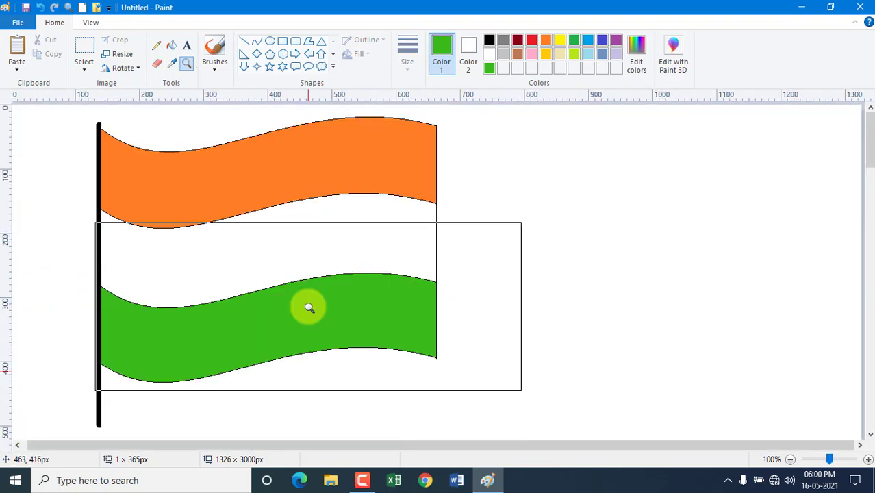
# Draw a black-outlined circle about 90 × 96 px and place it midway along the flag's white band.
pyautogui.click(269, 42)
pyautogui.click(489, 39)
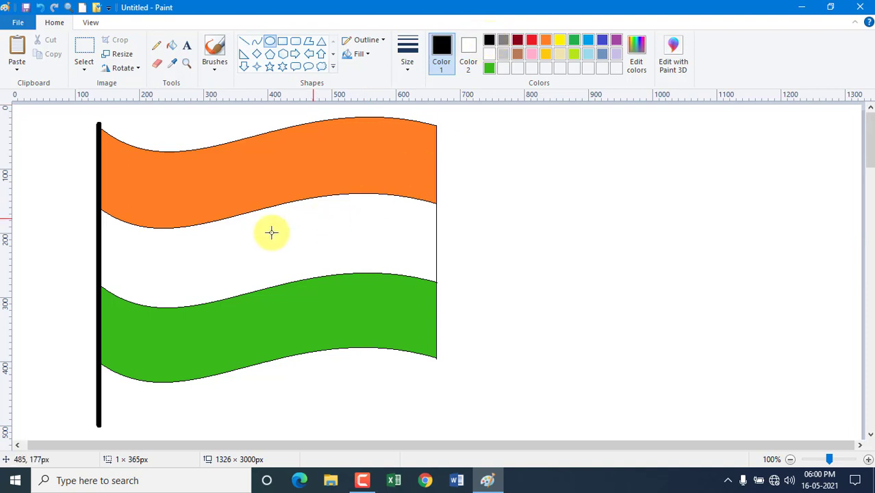
pyautogui.moveTo(226, 226); pyautogui.dragTo(288, 282)
pyautogui.moveTo(254, 244); pyautogui.dragTo(259, 237)
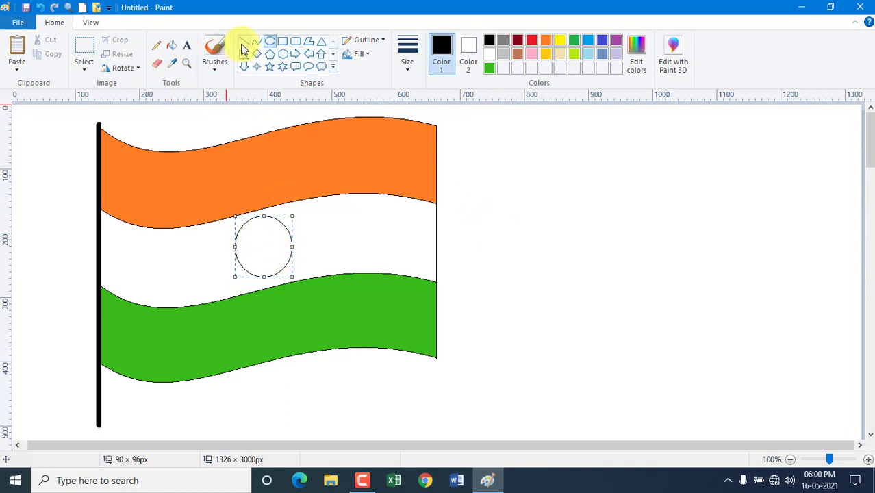
# Draw thin black straight spokes crossing at the centre of the flag's circle, working at 200% magnification and returning to 100%.
pyautogui.click(185, 64)
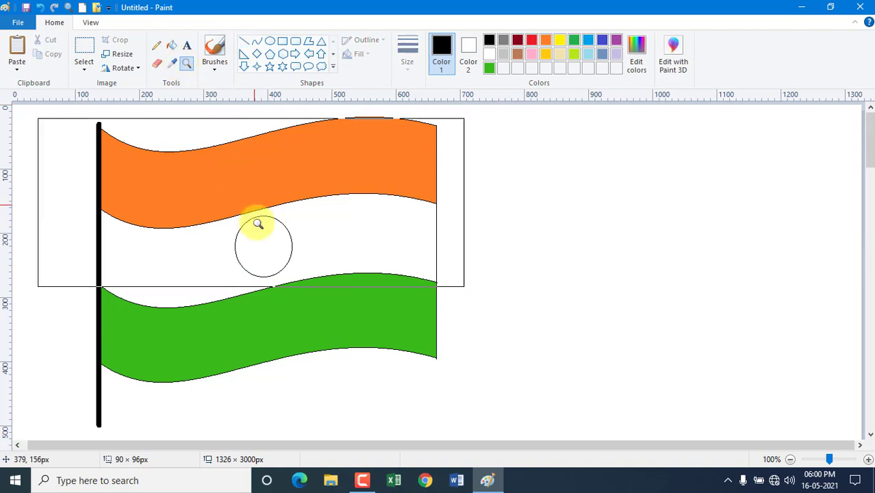
pyautogui.click(255, 229)
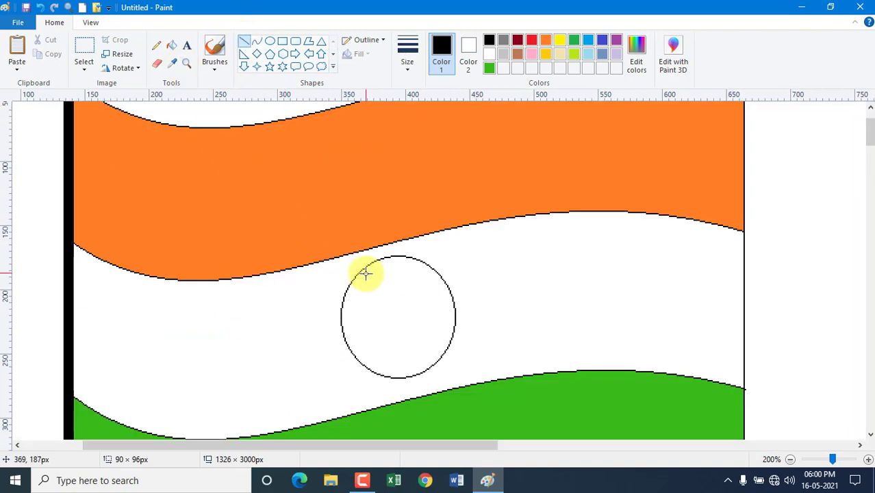
pyautogui.moveTo(351, 285); pyautogui.dragTo(444, 350)
pyautogui.moveTo(436, 274)
pyautogui.mouseDown()
pyautogui.moveTo(407, 299)
pyautogui.moveTo(385, 348)
pyautogui.moveTo(363, 364)
pyautogui.mouseUp()
pyautogui.moveTo(393, 257); pyautogui.dragTo(405, 378)
pyautogui.moveTo(342, 317); pyautogui.dragTo(456, 318)
pyautogui.moveTo(414, 258); pyautogui.dragTo(381, 366)
pyautogui.moveTo(350, 340); pyautogui.dragTo(453, 303)
pyautogui.moveTo(370, 267)
pyautogui.mouseDown()
pyautogui.moveTo(414, 336)
pyautogui.moveTo(370, 318)
pyautogui.mouseUp()
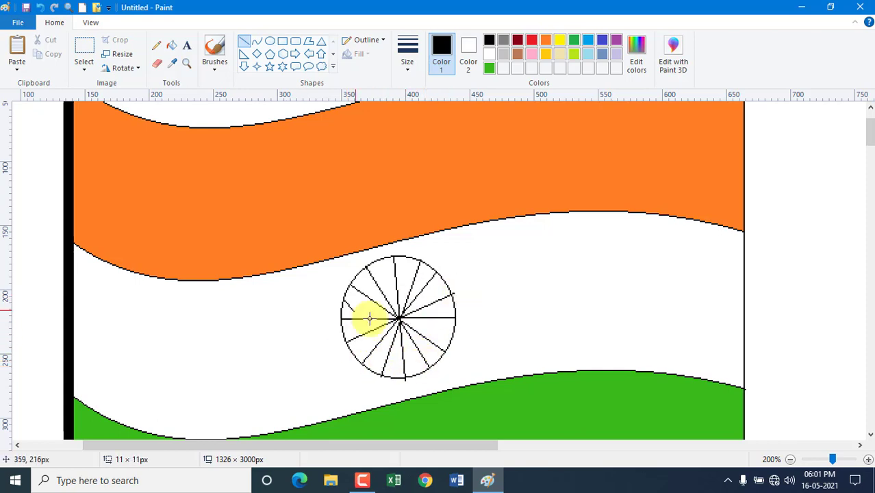
pyautogui.click(187, 62)
pyautogui.click(404, 301)
pyautogui.click(404, 303)
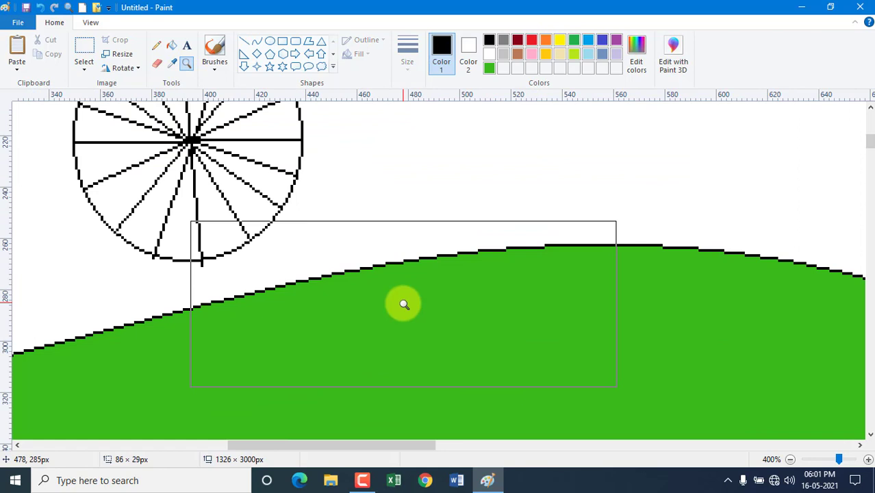
pyautogui.rightClick(401, 302)
pyautogui.rightClick(415, 319)
pyautogui.scroll(2, 439, 336)
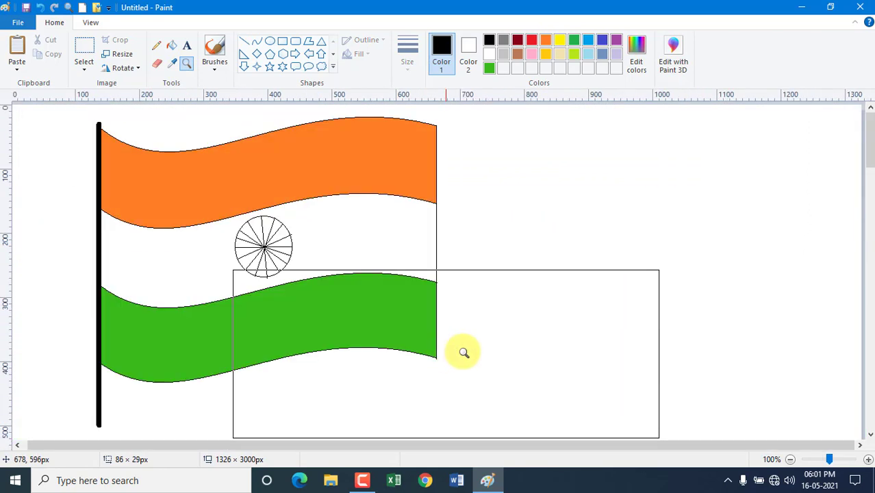
# Draw a light blue circle about 247 × 247 px to the right of the flag and fill it with the same blue.
pyautogui.click(271, 42)
pyautogui.click(588, 39)
pyautogui.moveTo(558, 158); pyautogui.dragTo(719, 319)
pyautogui.click(171, 46)
pyautogui.click(645, 249)
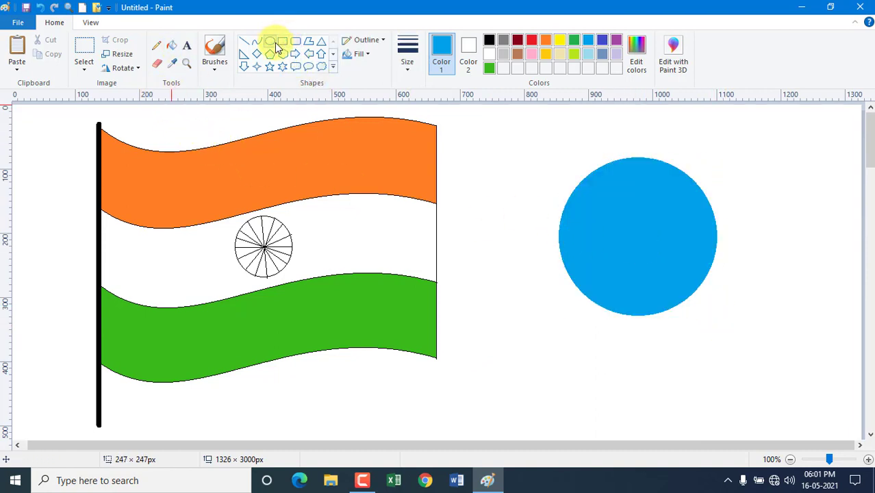
# Draw a white circle about 87 × 87 px, centre it inside the blue disc, and fill it white.
pyautogui.click(488, 58)
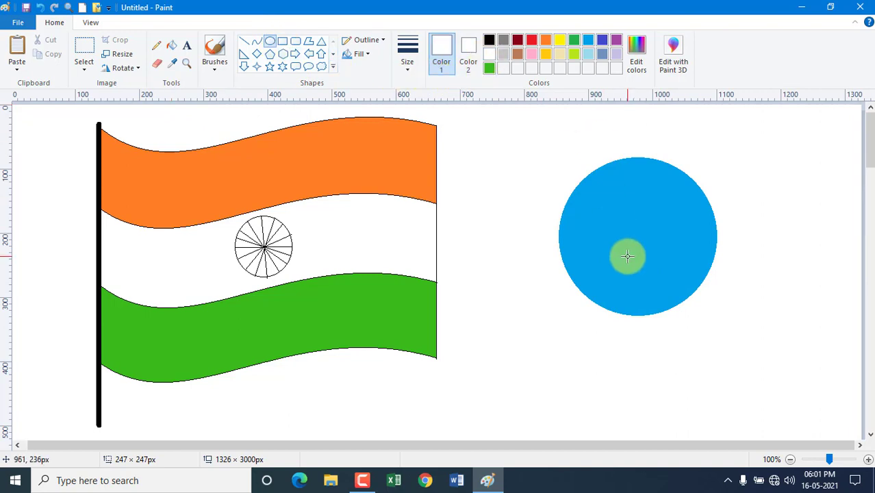
pyautogui.moveTo(619, 210); pyautogui.dragTo(675, 280)
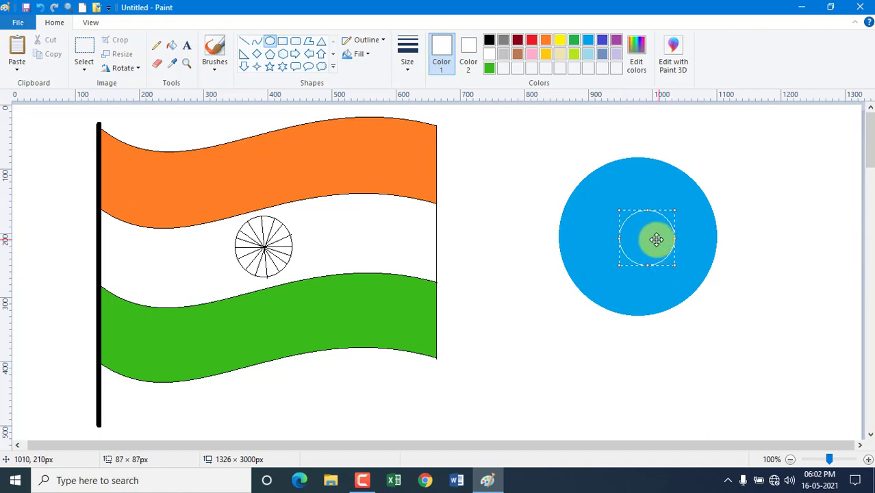
pyautogui.moveTo(656, 239); pyautogui.dragTo(649, 239)
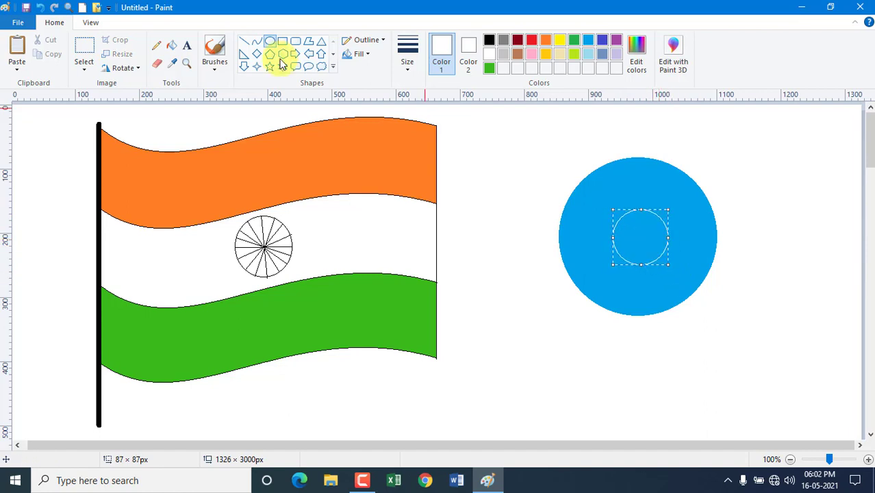
pyautogui.click(171, 48)
pyautogui.click(631, 256)
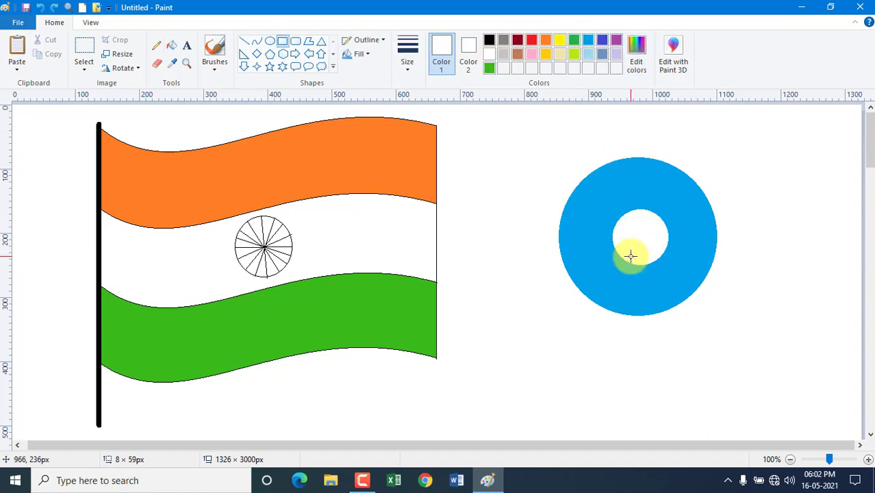
# Cut a white-filled vertical slot about 19 × 102 px from the inner white circle down past the blue disc's lower edge.
pyautogui.moveTo(631, 262); pyautogui.dragTo(643, 329)
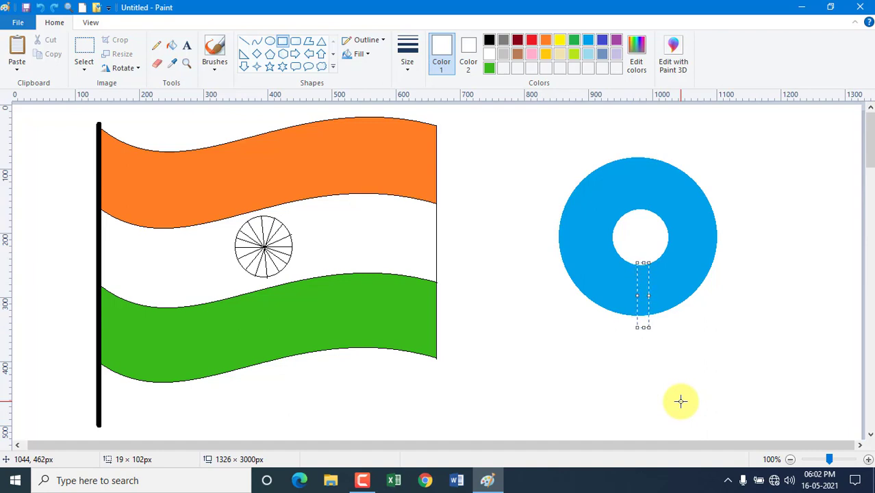
pyautogui.click(172, 45)
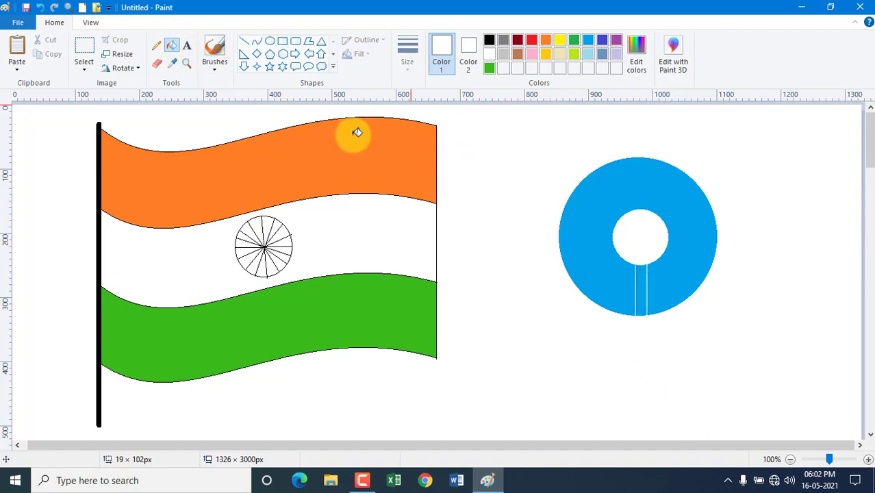
pyautogui.click(641, 280)
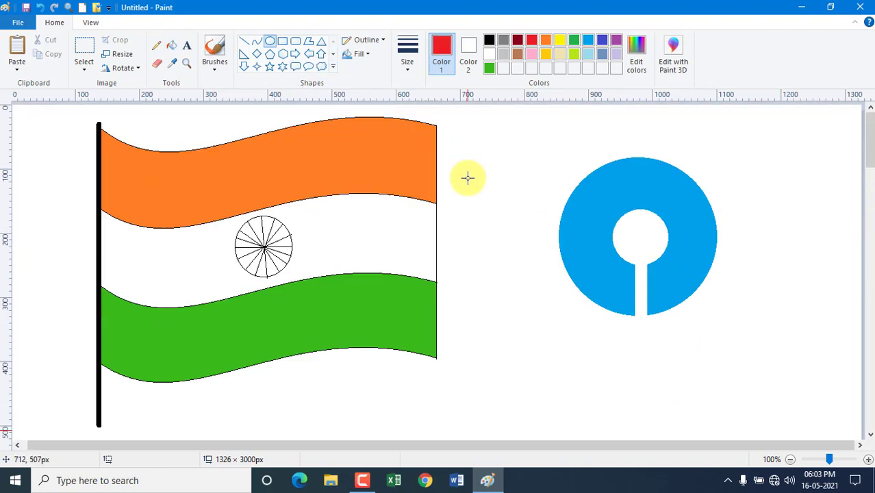
# Draw a red circle about 314 × 314 px in the empty area below the flag and fill it red.
pyautogui.scroll(-4, 468, 178)
pyautogui.scroll(-2, 478, 147)
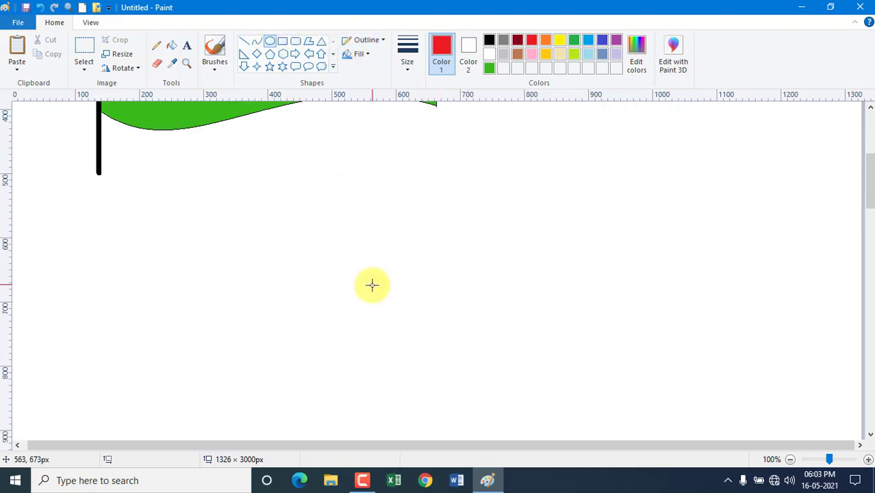
pyautogui.moveTo(298, 174); pyautogui.dragTo(501, 387)
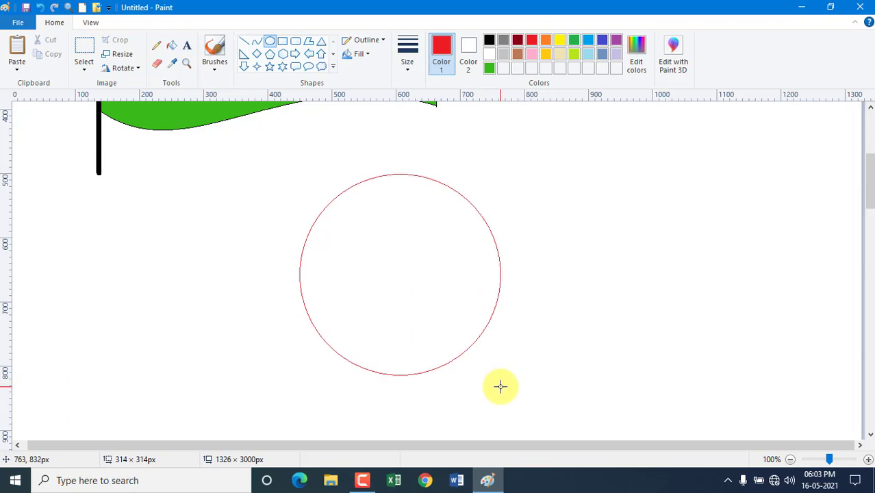
pyautogui.click(171, 48)
pyautogui.click(438, 243)
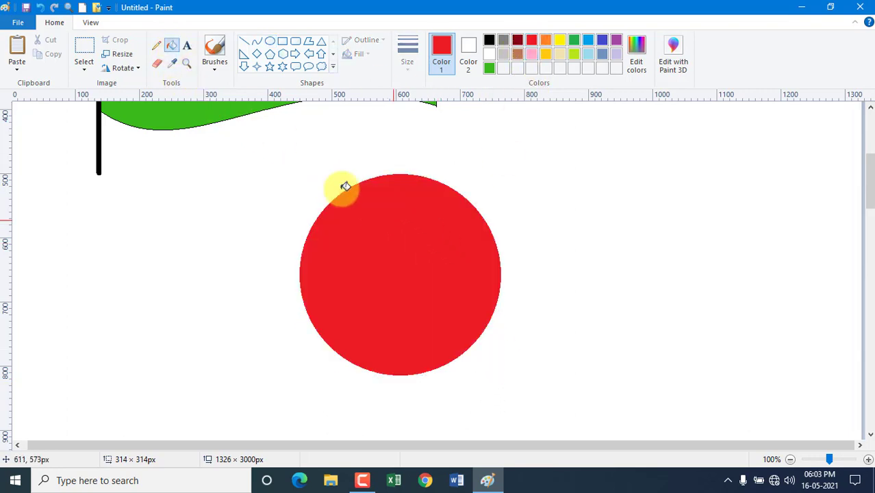
# Draw a black circle about 275 × 275 px to the left of the red disc, using the thickest outline.
pyautogui.click(270, 41)
pyautogui.click(489, 41)
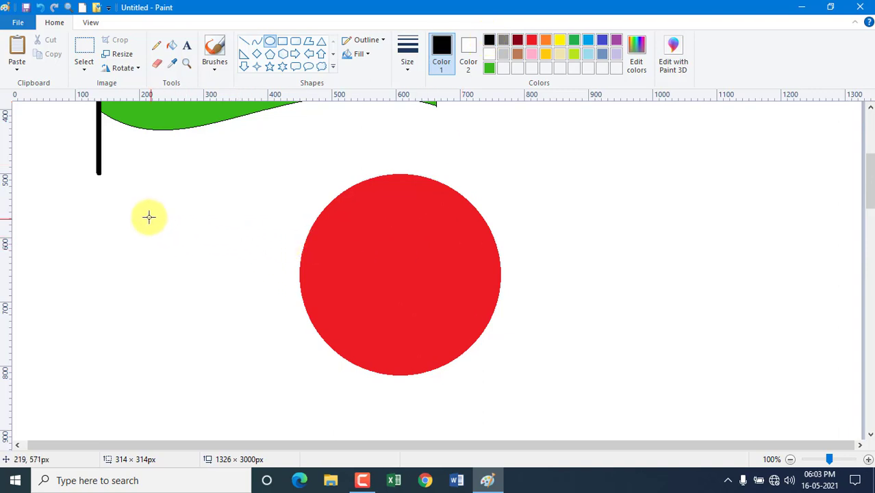
pyautogui.moveTo(118, 207); pyautogui.dragTo(294, 427)
pyautogui.click(408, 76)
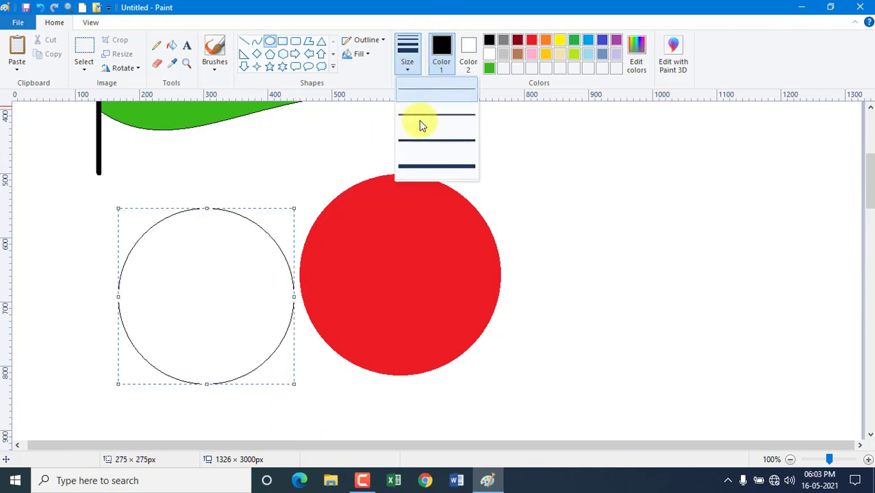
pyautogui.click(424, 167)
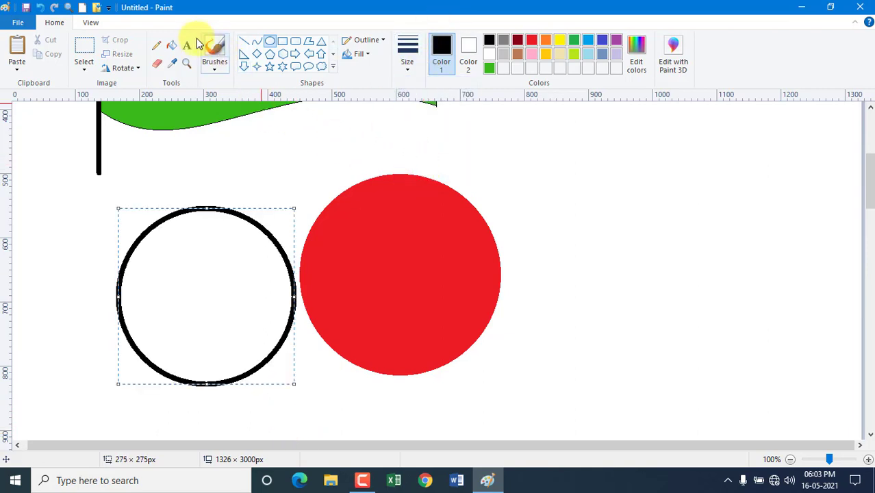
# Erase the black ring's upper-right quarter and move the remaining arc onto the red disc, just inside its edge.
pyautogui.click(156, 64)
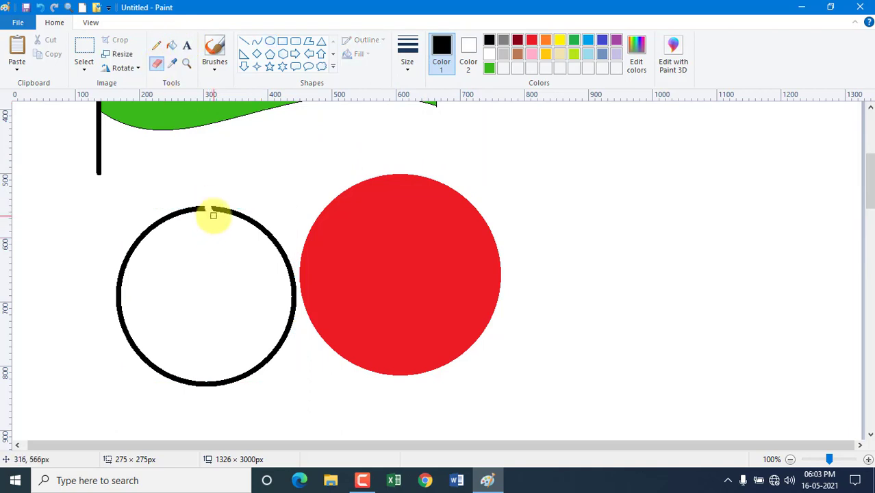
pyautogui.moveTo(213, 212)
pyautogui.mouseDown()
pyautogui.moveTo(224, 207)
pyautogui.moveTo(287, 260)
pyautogui.moveTo(293, 293)
pyautogui.mouseUp()
pyautogui.click(83, 55)
pyautogui.moveTo(88, 188); pyautogui.dragTo(300, 408)
pyautogui.moveTo(217, 313); pyautogui.dragTo(413, 294)
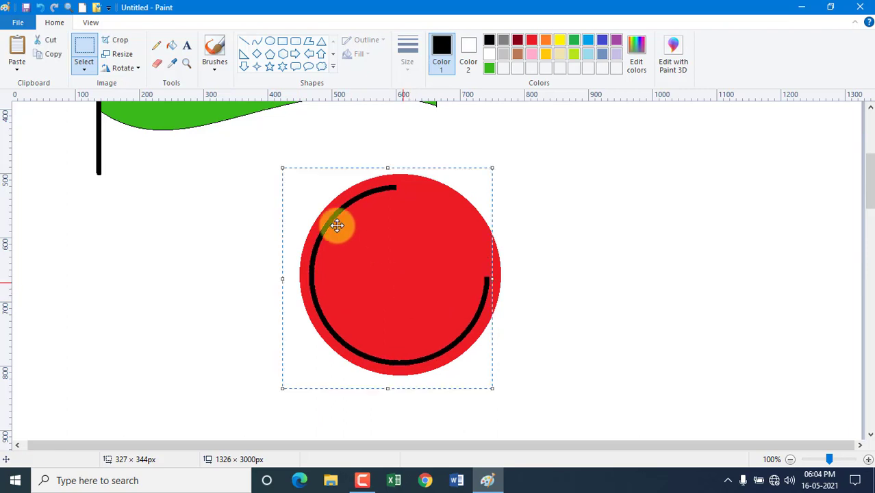
# Recolour the black arc on the red disc white with the Fill tool.
pyautogui.click(171, 45)
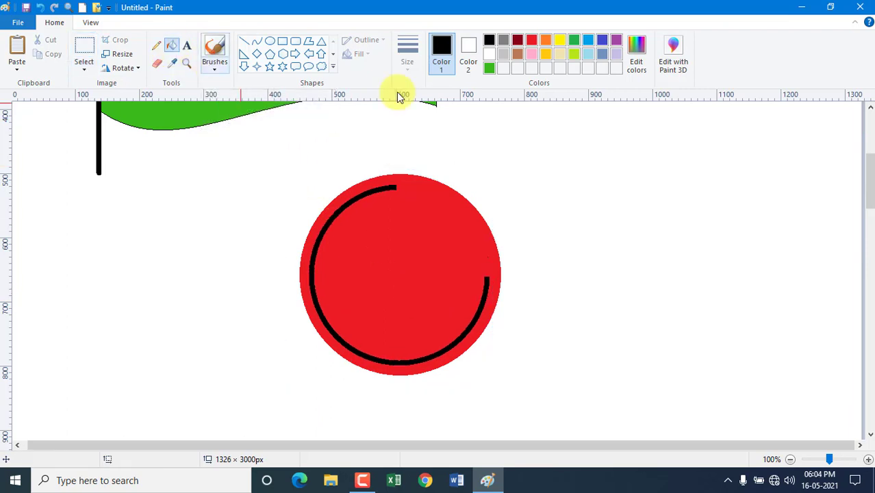
pyautogui.click(488, 53)
pyautogui.click(394, 184)
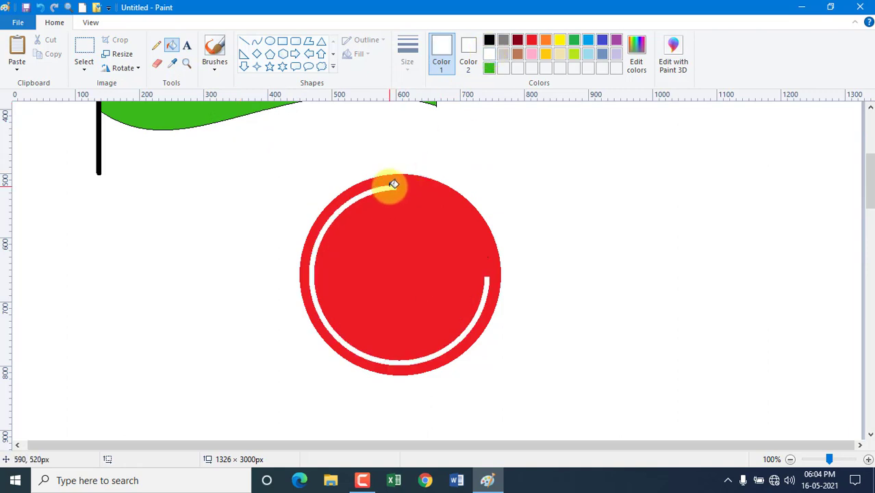
# Draw thick white L strokes inside the arc, about 145 px tall, plus a horizontal bar about 53 px long at the arc's right end.
pyautogui.click(248, 44)
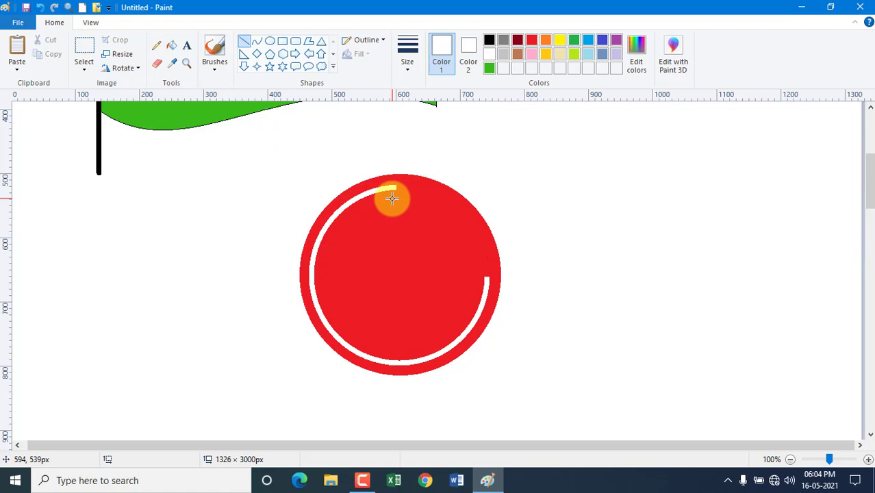
pyautogui.moveTo(392, 199); pyautogui.dragTo(400, 291)
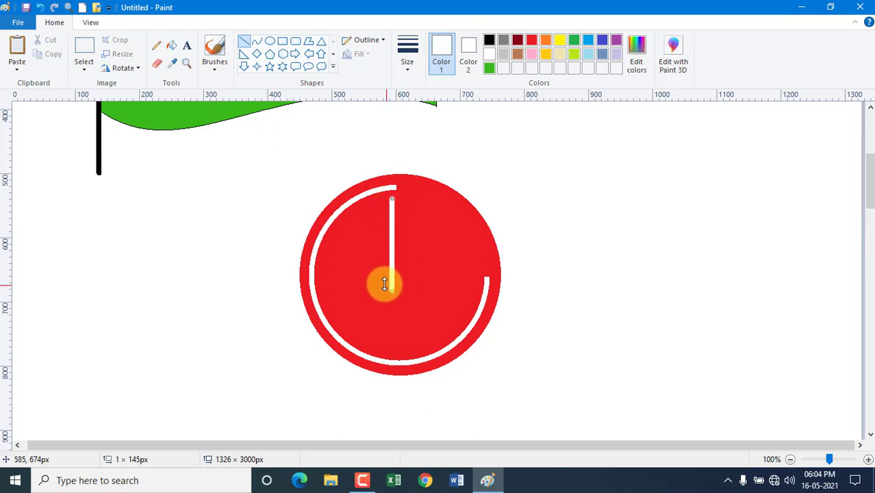
pyautogui.click(620, 272)
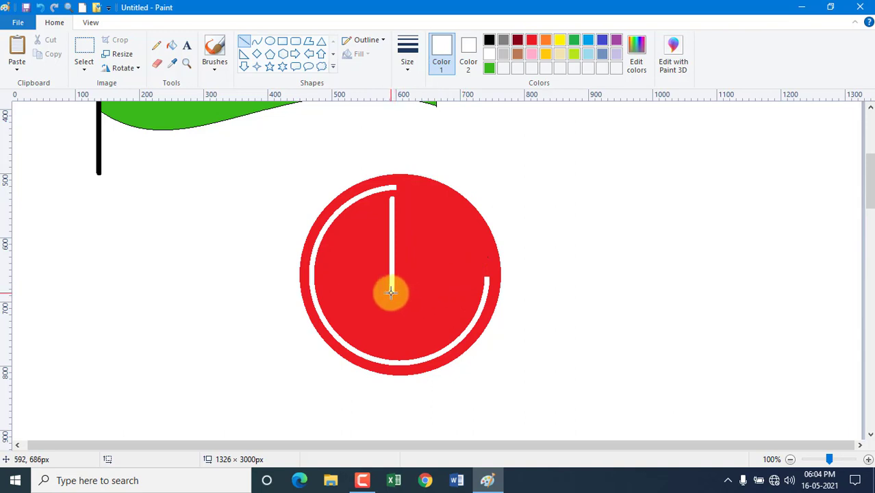
pyautogui.moveTo(390, 294); pyautogui.dragTo(454, 279)
pyautogui.click(527, 278)
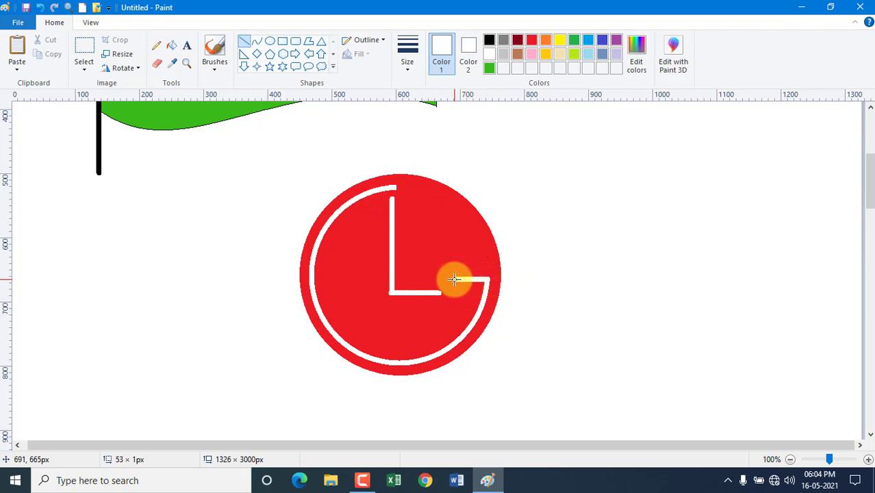
# Add a solid white dot about 23 × 24 px to the left of the L's vertical stroke.
pyautogui.click(271, 41)
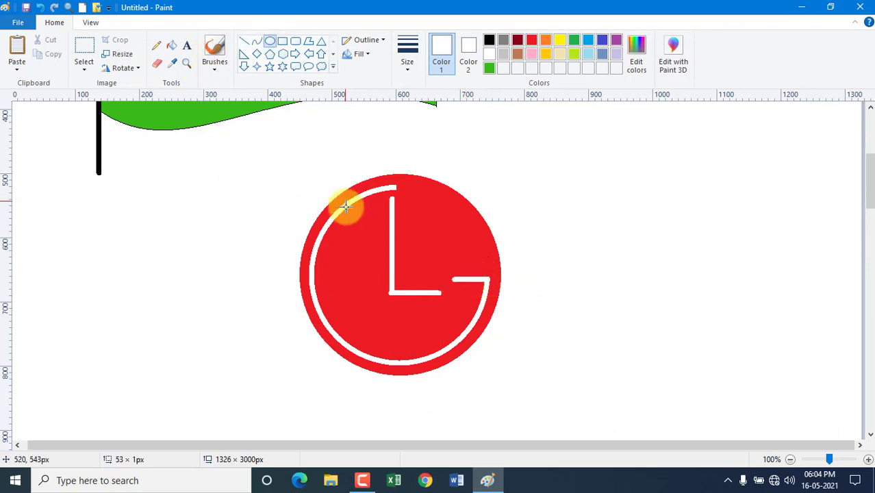
pyautogui.moveTo(356, 214); pyautogui.dragTo(370, 229)
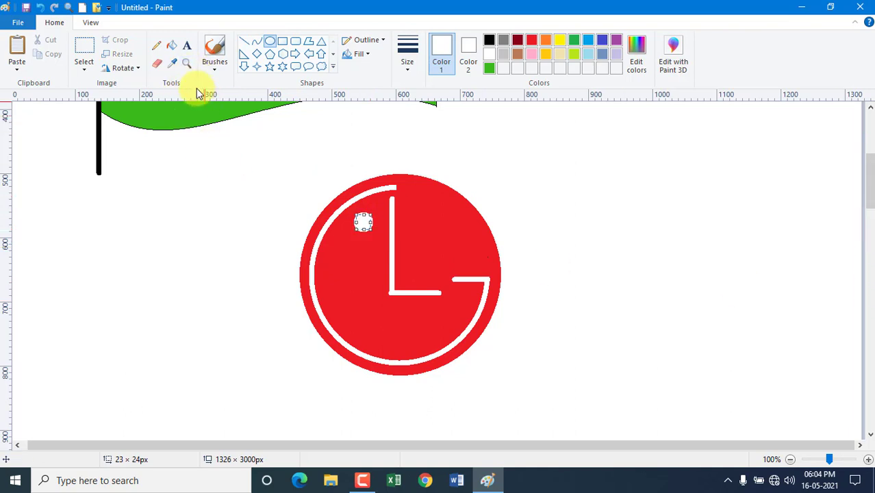
pyautogui.click(172, 47)
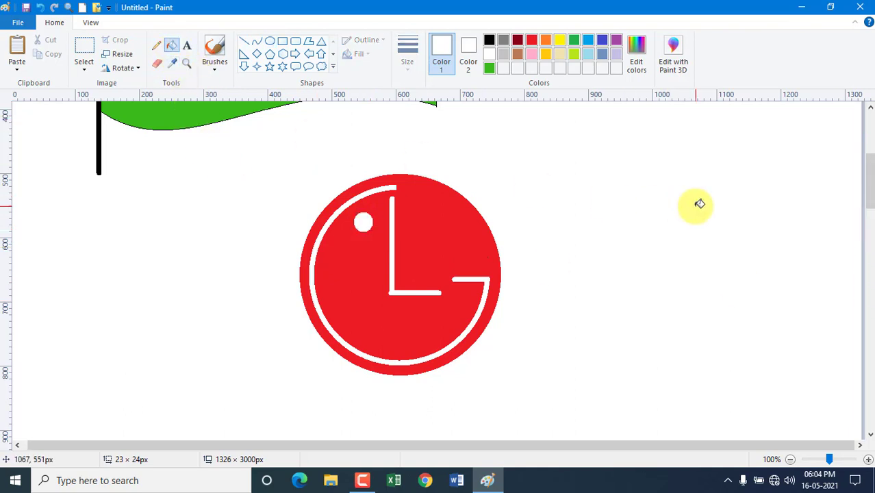
# In the blank area below, draw a black peak from two slanted lines in the second-thinnest size, plus a horizontal line about 730 px long from its right foot.
pyautogui.scroll(-5, 700, 203)
pyautogui.click(244, 42)
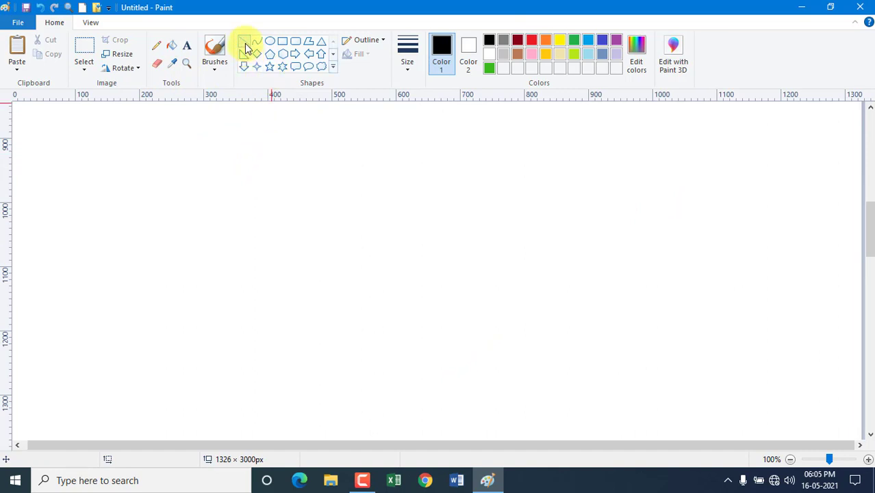
pyautogui.click(410, 68)
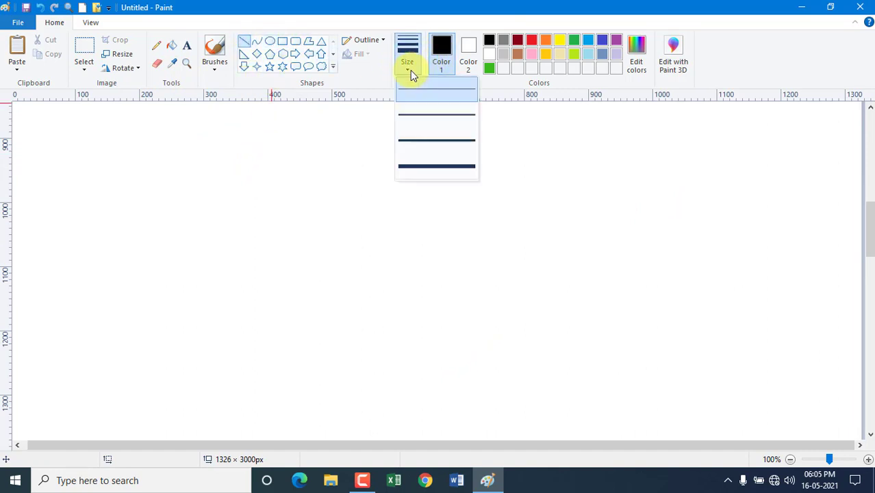
pyautogui.click(420, 115)
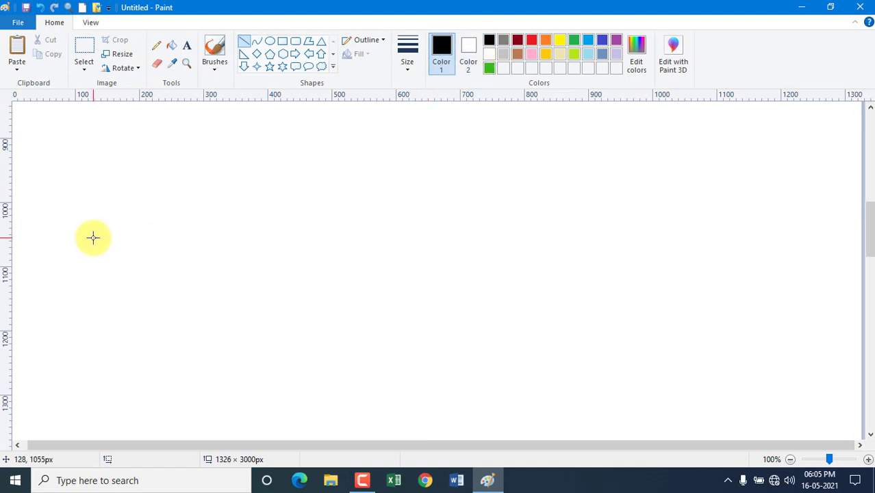
pyautogui.moveTo(83, 265)
pyautogui.mouseDown()
pyautogui.moveTo(222, 108)
pyautogui.moveTo(270, 190)
pyautogui.moveTo(354, 267)
pyautogui.mouseUp()
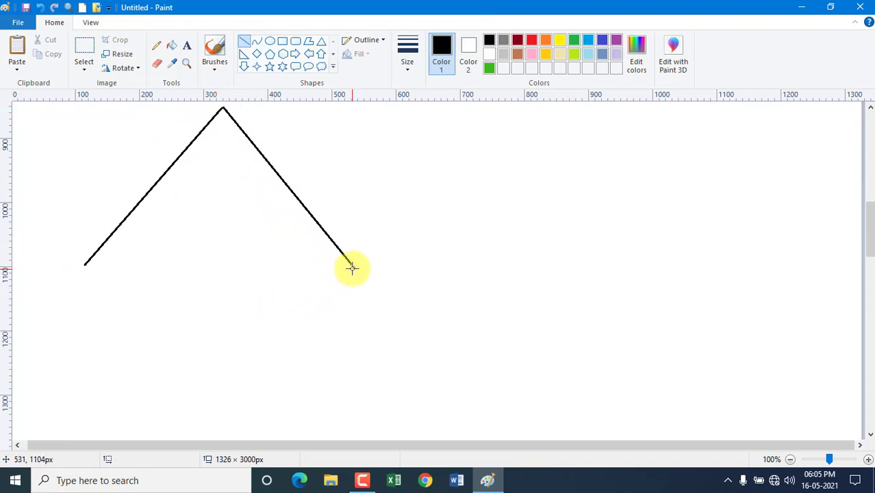
pyautogui.moveTo(354, 267)
pyautogui.mouseDown()
pyautogui.moveTo(529, 277)
pyautogui.moveTo(821, 274)
pyautogui.mouseUp()
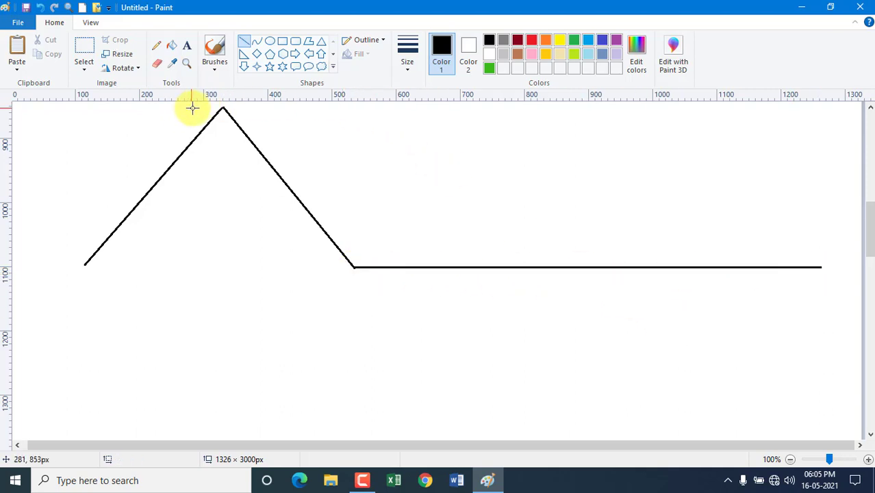
# Close the roof with a top line about 779 px long and a slanted right edge, and add the gable's inner parallel line with a short eave.
pyautogui.moveTo(223, 108); pyautogui.dragTo(722, 143)
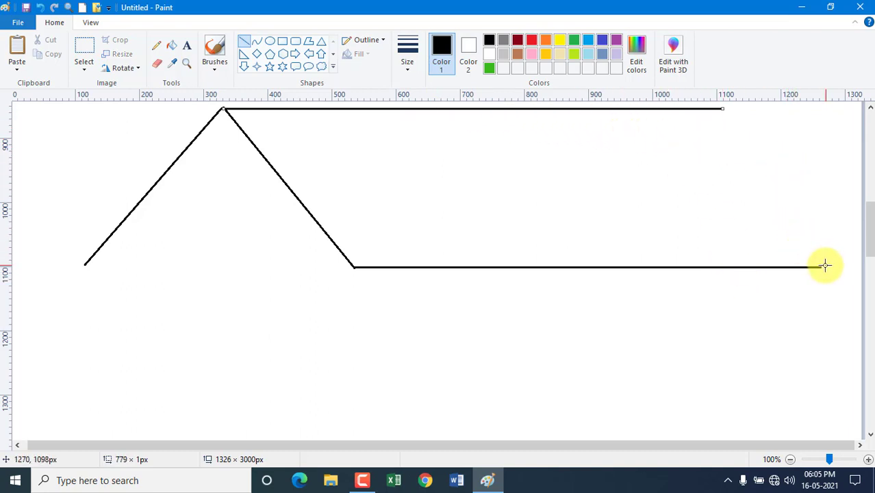
pyautogui.moveTo(823, 267); pyautogui.dragTo(721, 108)
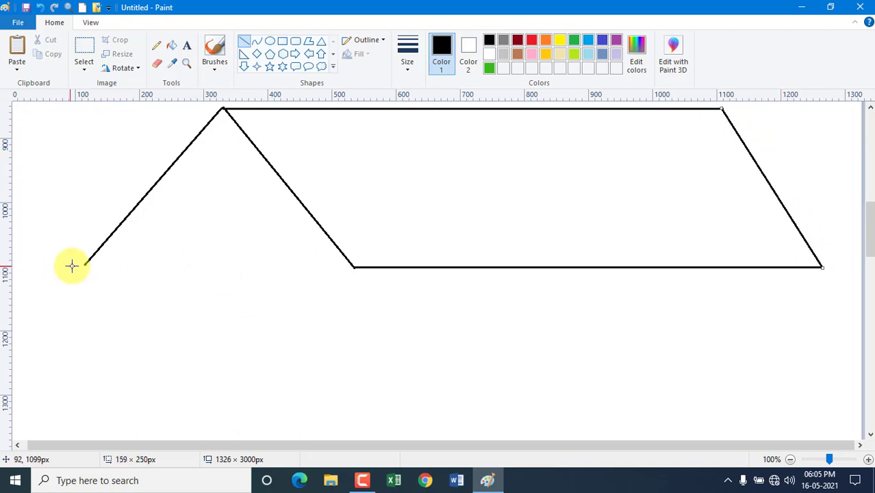
pyautogui.moveTo(86, 266); pyautogui.dragTo(241, 127)
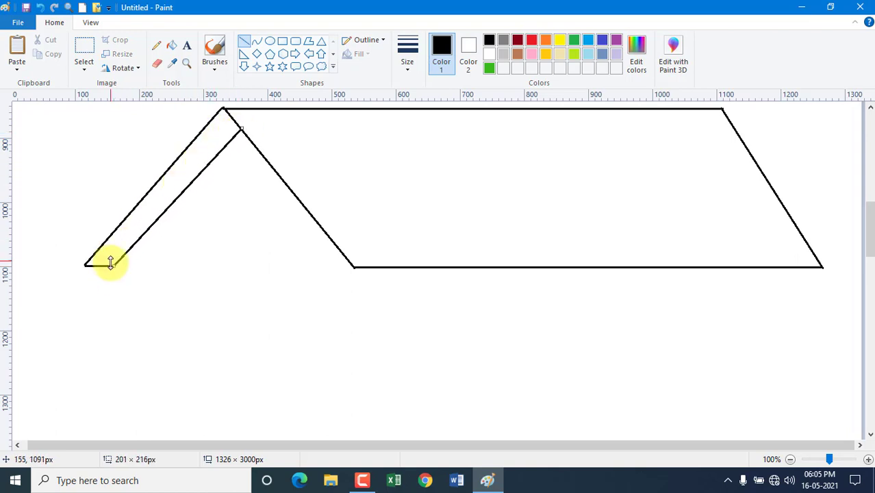
pyautogui.click(122, 277)
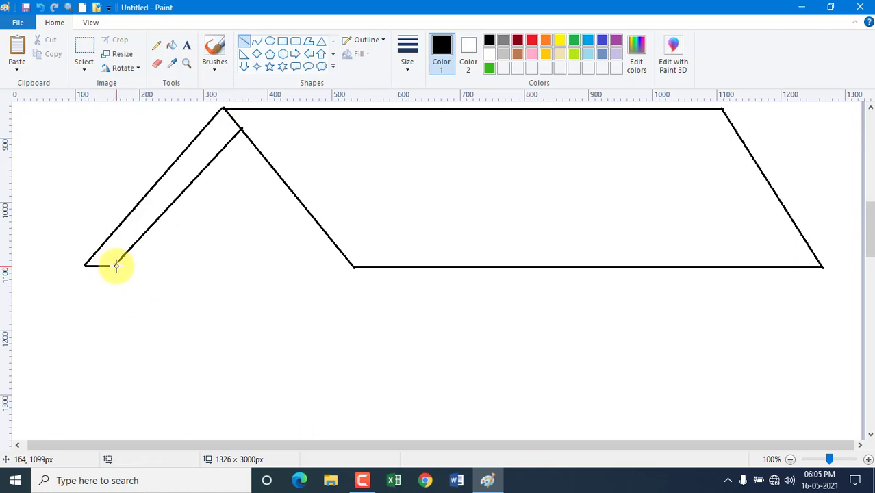
# Draw three vertical wall lines about 272 px tall below the roof and join their feet with a base line about 1075 px long.
pyautogui.moveTo(115, 266); pyautogui.dragTo(141, 449)
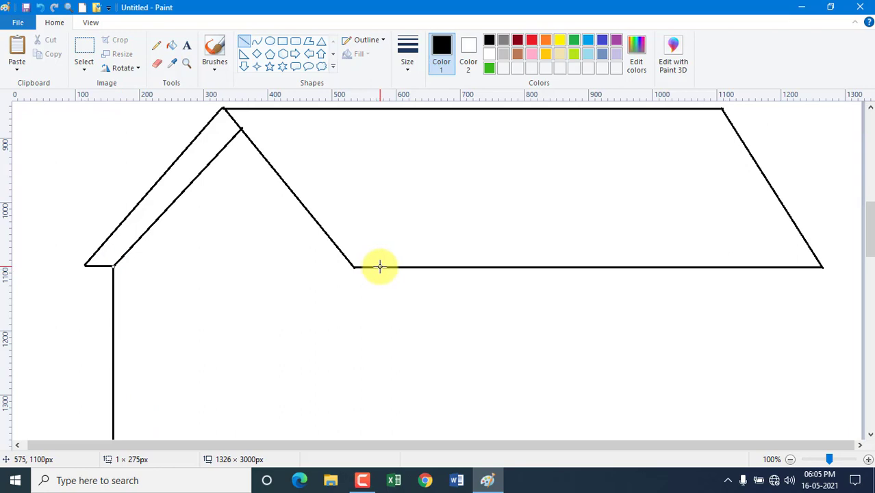
pyautogui.moveTo(380, 266); pyautogui.dragTo(394, 441)
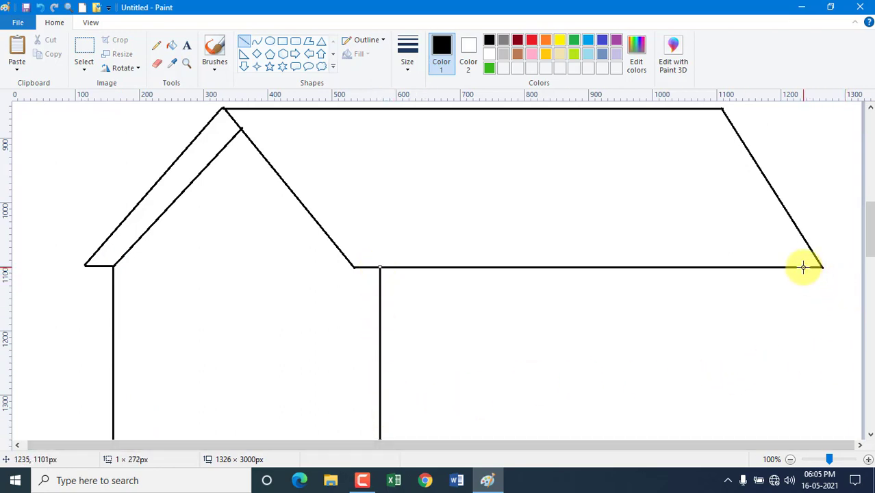
pyautogui.moveTo(801, 267); pyautogui.dragTo(821, 438)
pyautogui.moveTo(870, 240); pyautogui.dragTo(870, 250)
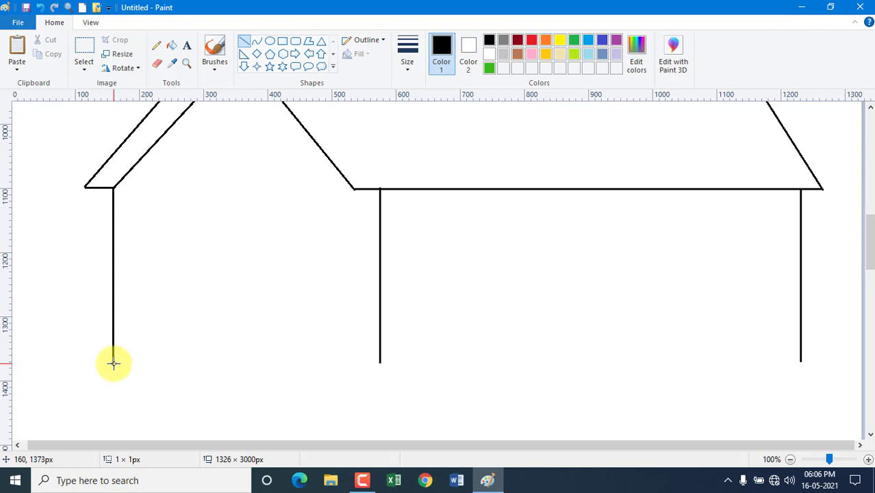
pyautogui.moveTo(114, 363); pyautogui.dragTo(803, 407)
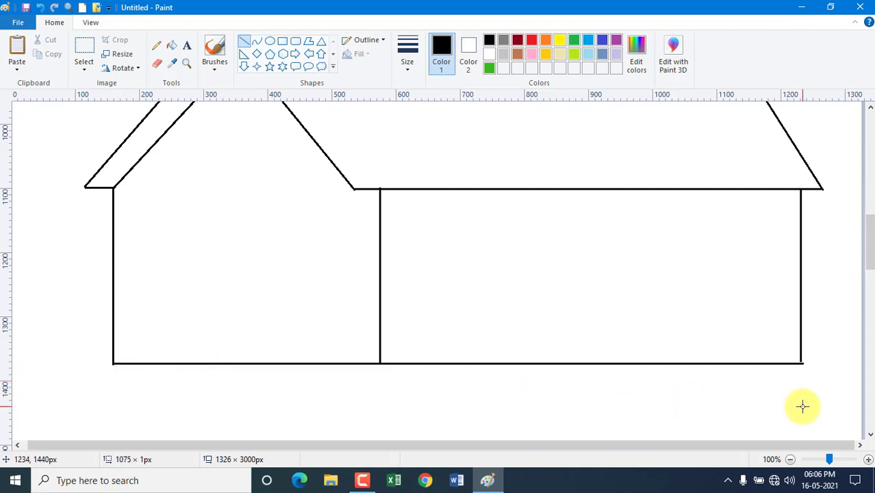
# Draw a rectangular door about 134 × 272 px in the front wall and an oval window about 74 × 80 px in the gable above.
pyautogui.scroll(3, 803, 406)
pyautogui.click(281, 42)
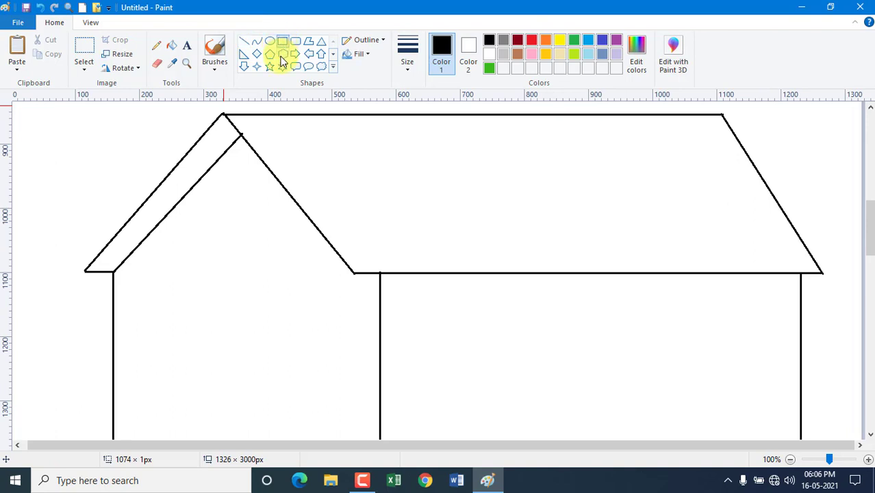
pyautogui.scroll(-3, 272, 135)
pyautogui.moveTo(198, 191); pyautogui.dragTo(283, 364)
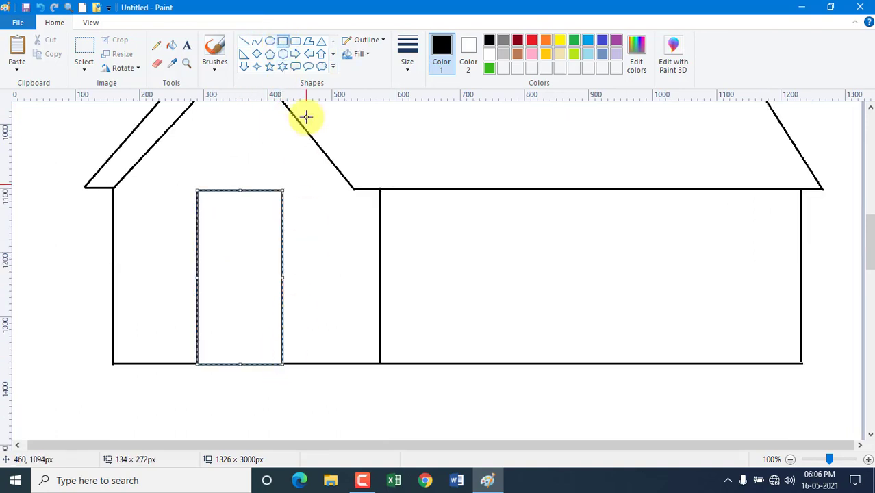
pyautogui.click(268, 43)
pyautogui.scroll(3, 227, 110)
pyautogui.moveTo(222, 180); pyautogui.dragTo(271, 232)
# Draw a window about 303 × 107 px on the long wall and divide it with one horizontal and three vertical lines.
pyautogui.click(281, 41)
pyautogui.scroll(-3, 425, 219)
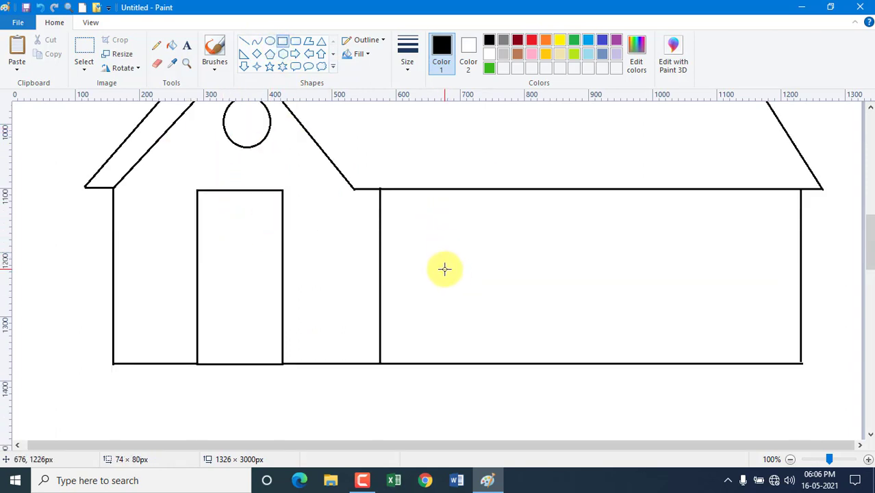
pyautogui.moveTo(521, 244); pyautogui.dragTo(714, 312)
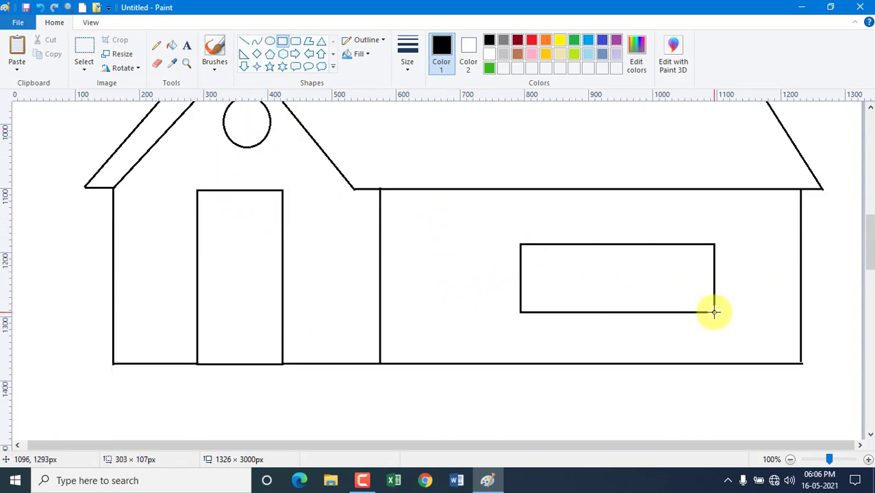
pyautogui.click(244, 41)
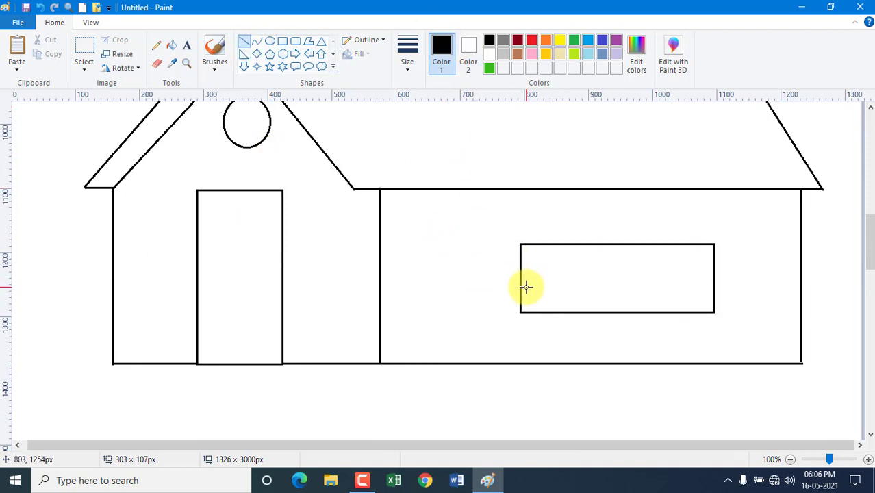
pyautogui.moveTo(520, 276); pyautogui.dragTo(714, 276)
pyautogui.moveTo(568, 244); pyautogui.dragTo(568, 312)
pyautogui.moveTo(617, 244); pyautogui.dragTo(617, 312)
pyautogui.moveTo(667, 245); pyautogui.dragTo(667, 312)
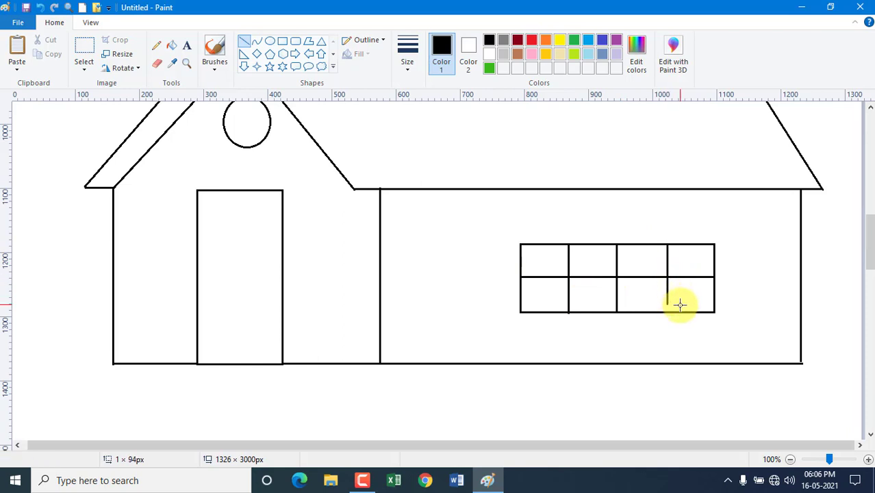
# Draw two open door leaves inside the door frame using slanted and vertical black lines.
pyautogui.moveTo(197, 190); pyautogui.dragTo(226, 201)
pyautogui.moveTo(226, 201)
pyautogui.mouseDown()
pyautogui.moveTo(217, 244)
pyautogui.moveTo(226, 350)
pyautogui.mouseUp()
pyautogui.moveTo(226, 350); pyautogui.dragTo(197, 363)
pyautogui.moveTo(284, 191); pyautogui.dragTo(260, 207)
pyautogui.moveTo(261, 206); pyautogui.dragTo(272, 357)
# Fill the long wall and the gable front wall with light pink.
pyautogui.scroll(4, 372, 132)
pyautogui.scroll(-2, 373, 134)
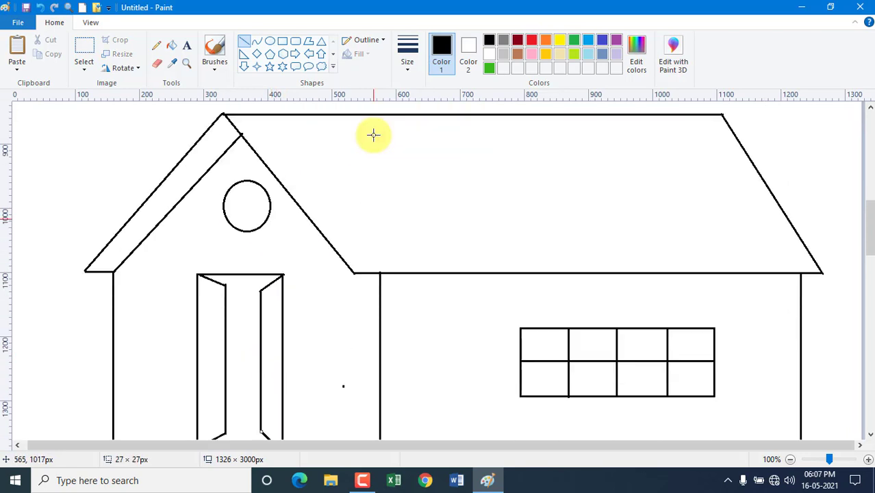
pyautogui.scroll(-2, 373, 134)
pyautogui.scroll(2, 373, 134)
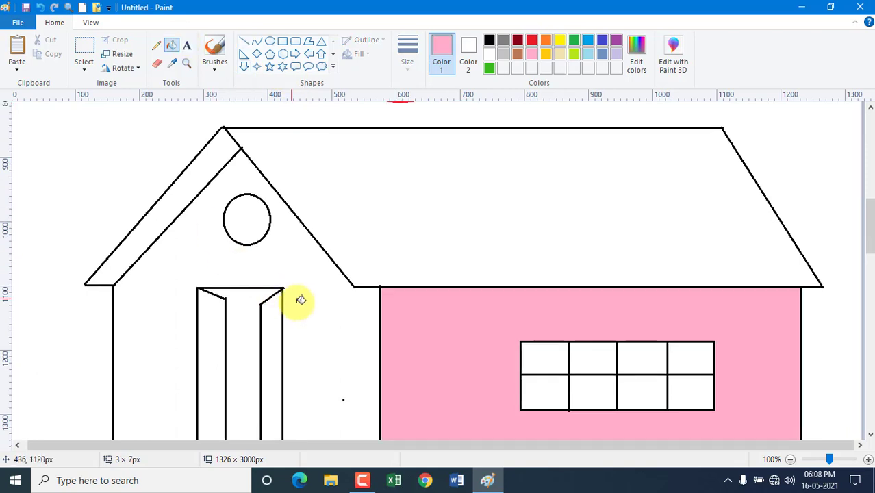
pyautogui.click(299, 300)
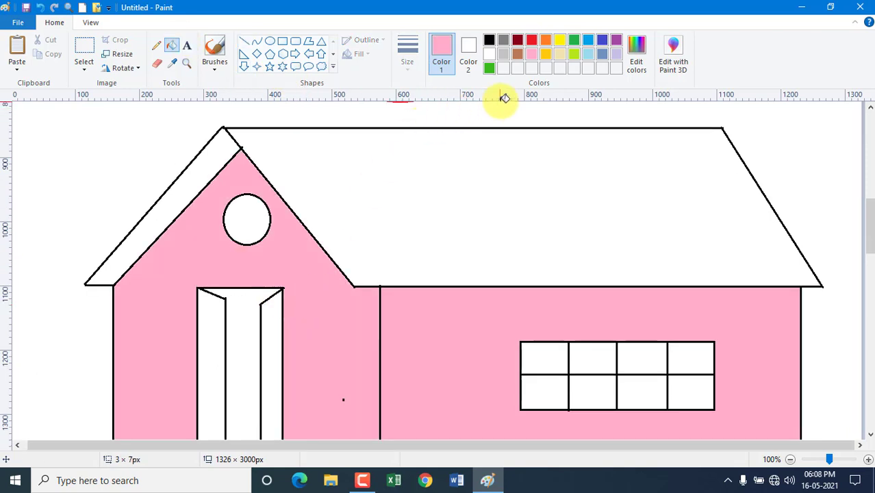
# Fill the gable's slanted roof strip and both door leaves with indigo blue.
pyautogui.click(603, 41)
pyautogui.click(177, 195)
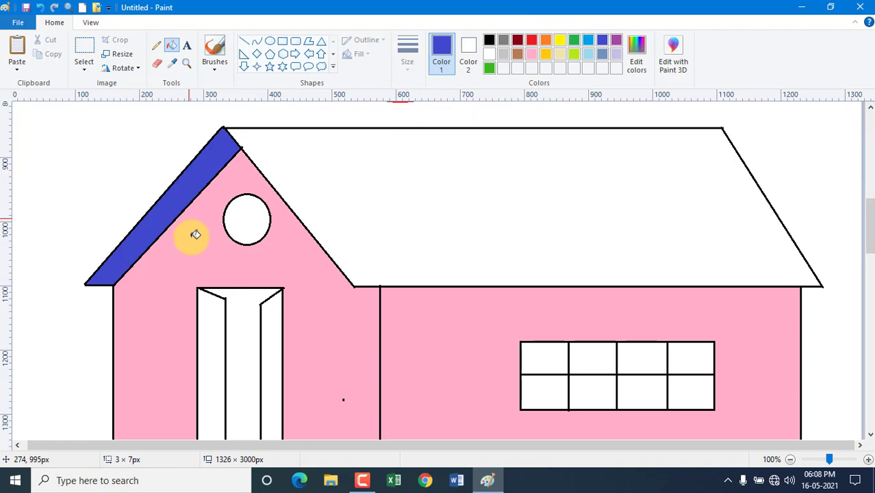
pyautogui.click(209, 315)
pyautogui.click(273, 328)
# Fill the doorway, the oval gable window and all the window panes with light grey, and the main roof with lime green.
pyautogui.click(503, 54)
pyautogui.click(243, 356)
pyautogui.click(247, 219)
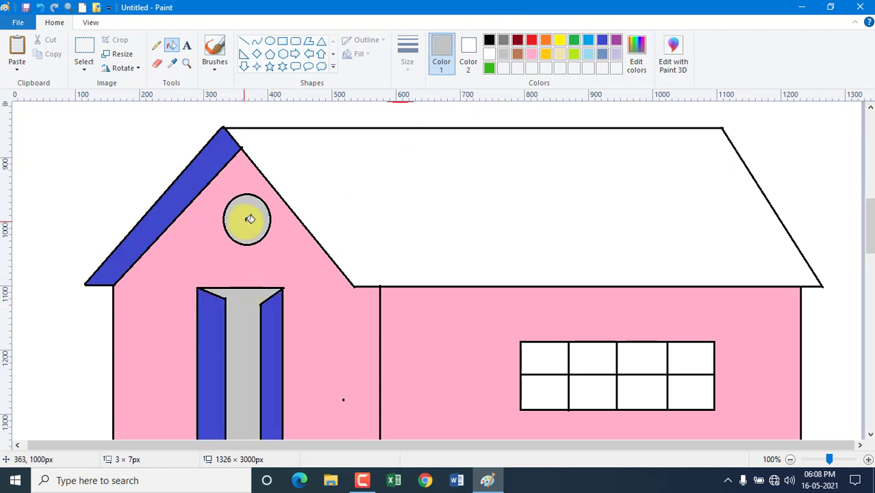
pyautogui.click(548, 358)
pyautogui.click(602, 355)
pyautogui.click(630, 352)
pyautogui.click(691, 358)
pyautogui.click(642, 391)
pyautogui.click(541, 391)
pyautogui.click(574, 54)
pyautogui.click(578, 214)
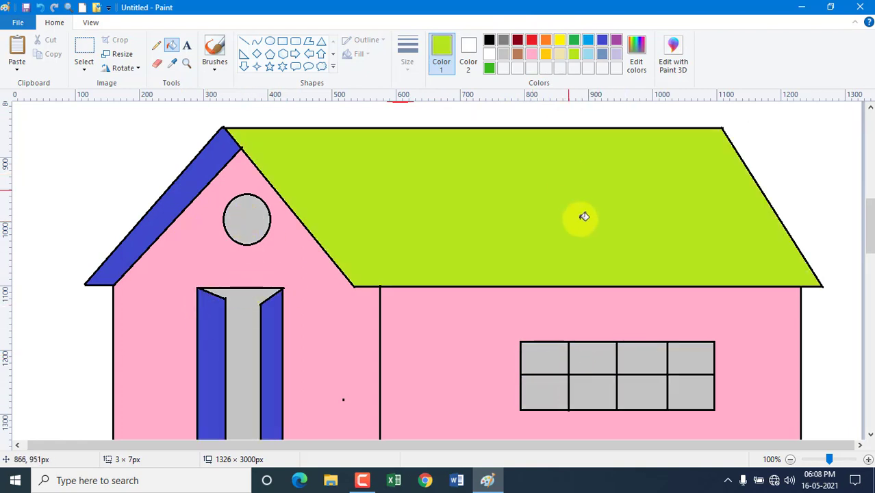
# Draw a path with two black curves from the door's bottom corners to the left canvas edge, spanning about 305 × 186 px and 442 × 342 px.
pyautogui.scroll(-3, 586, 220)
pyautogui.scroll(3, 586, 219)
pyautogui.scroll(-3, 586, 220)
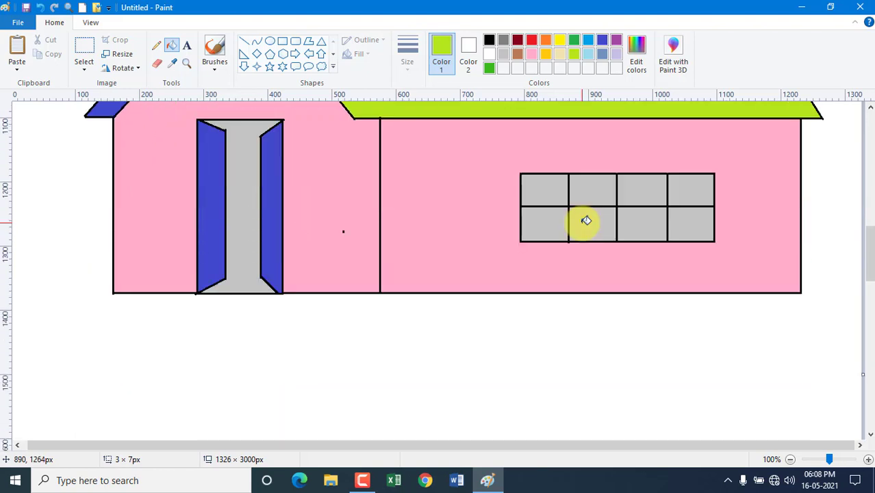
pyautogui.click(255, 44)
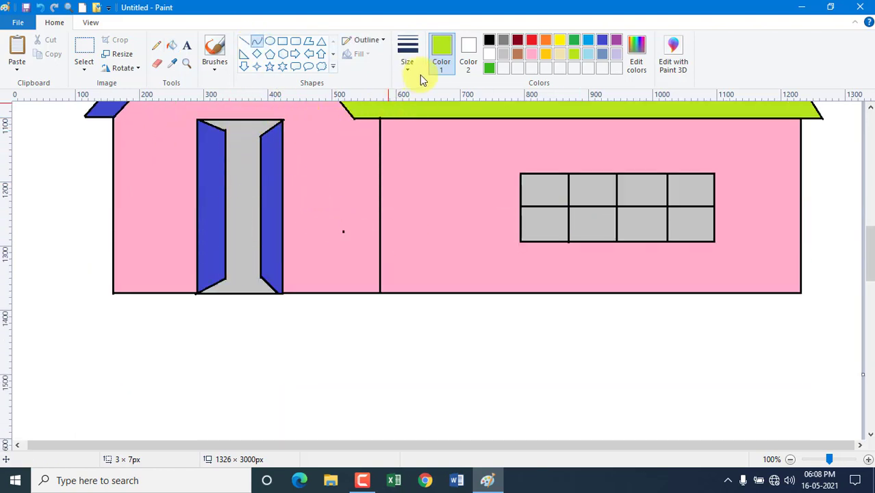
pyautogui.click(489, 41)
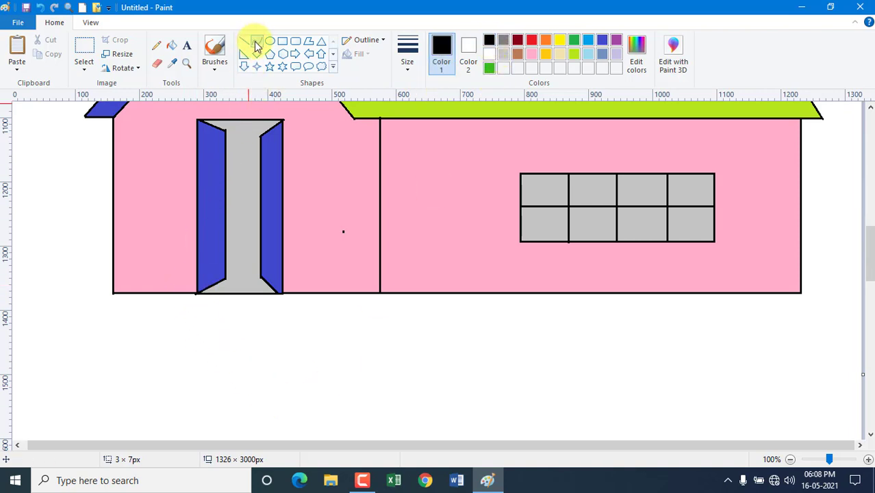
pyautogui.moveTo(195, 293)
pyautogui.mouseDown()
pyautogui.moveTo(3, 409)
pyautogui.moveTo(12, 404)
pyautogui.mouseUp()
pyautogui.moveTo(116, 365); pyautogui.dragTo(65, 392)
pyautogui.scroll(-3, 83, 370)
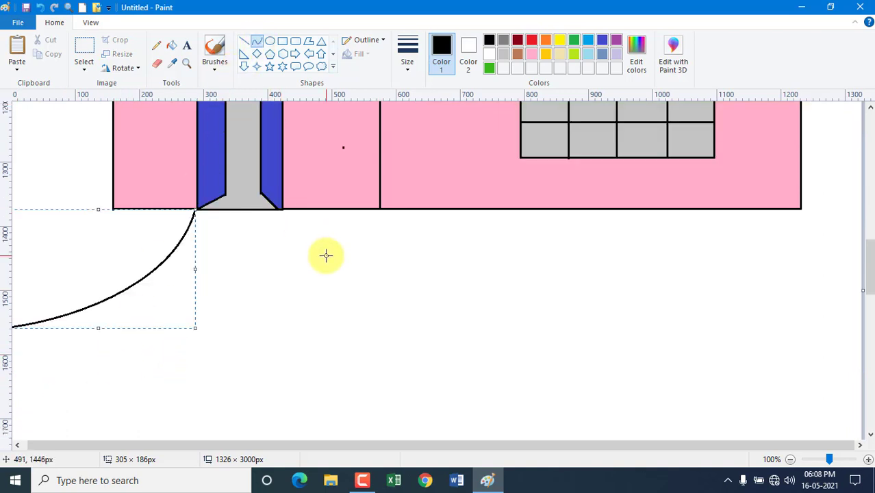
pyautogui.click(284, 214)
pyautogui.moveTo(283, 210)
pyautogui.mouseDown()
pyautogui.moveTo(279, 250)
pyautogui.moveTo(30, 426)
pyautogui.moveTo(7, 426)
pyautogui.mouseUp()
pyautogui.moveTo(212, 255); pyautogui.dragTo(117, 375)
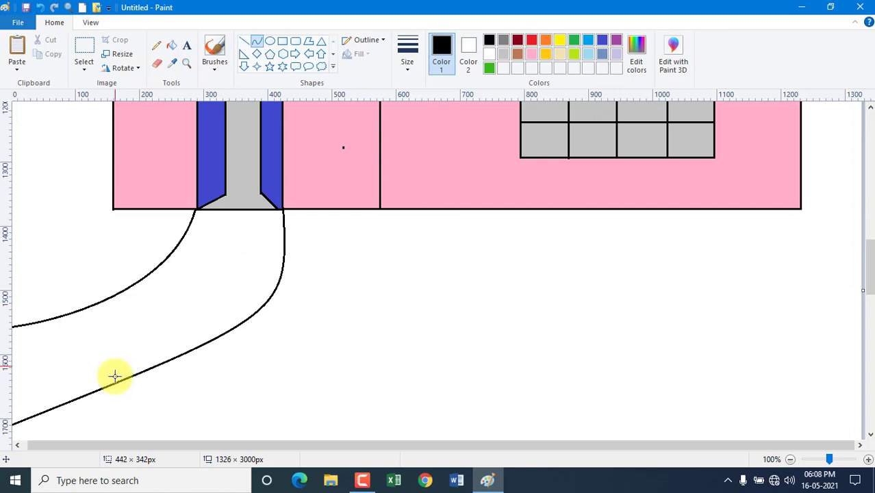
# Draw a small plant of five green stems fanning up from one point on the ground below the long wall.
pyautogui.click(245, 44)
pyautogui.click(489, 67)
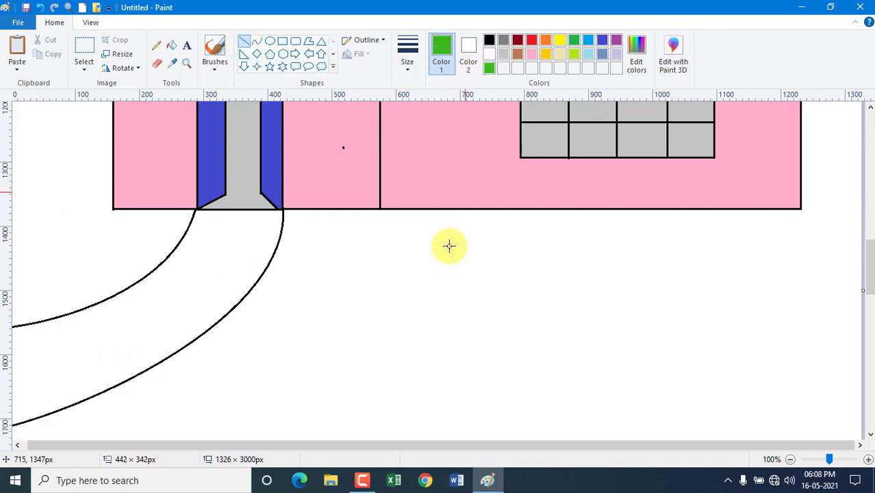
pyautogui.moveTo(386, 275)
pyautogui.mouseDown()
pyautogui.moveTo(409, 328)
pyautogui.moveTo(430, 289)
pyautogui.moveTo(401, 337)
pyautogui.moveTo(408, 329)
pyautogui.mouseUp()
pyautogui.moveTo(409, 328); pyautogui.dragTo(436, 275)
pyautogui.moveTo(408, 329)
pyautogui.mouseDown()
pyautogui.moveTo(410, 266)
pyautogui.moveTo(397, 269)
pyautogui.mouseUp()
pyautogui.moveTo(409, 328); pyautogui.dragTo(424, 270)
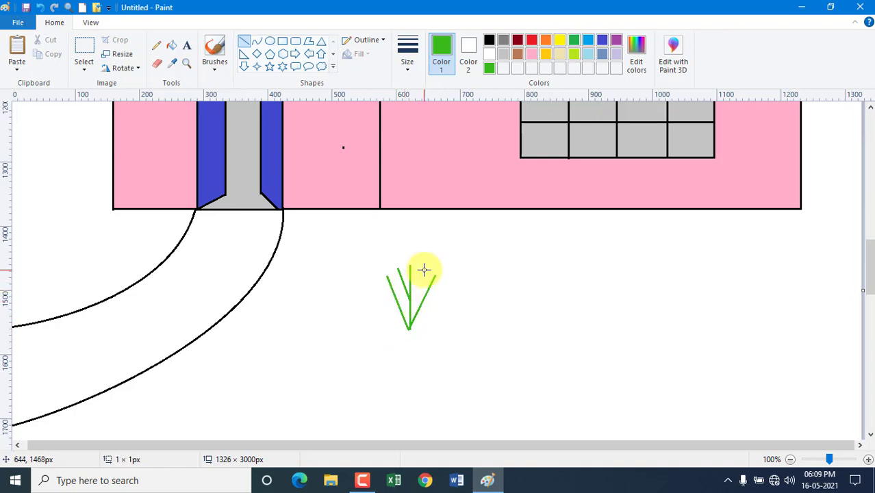
# Dab a round red flower head on the tip of each of the five stems with the basic brush.
pyautogui.click(532, 39)
pyautogui.click(214, 47)
pyautogui.click(214, 71)
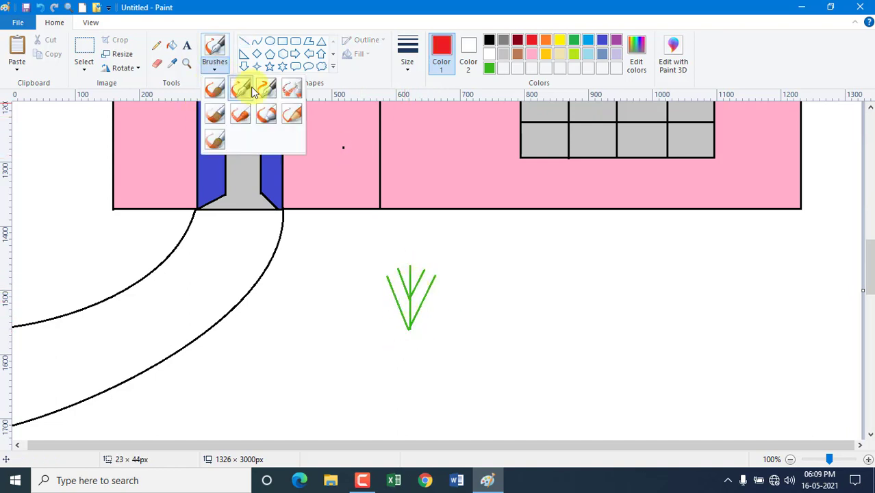
pyautogui.click(215, 88)
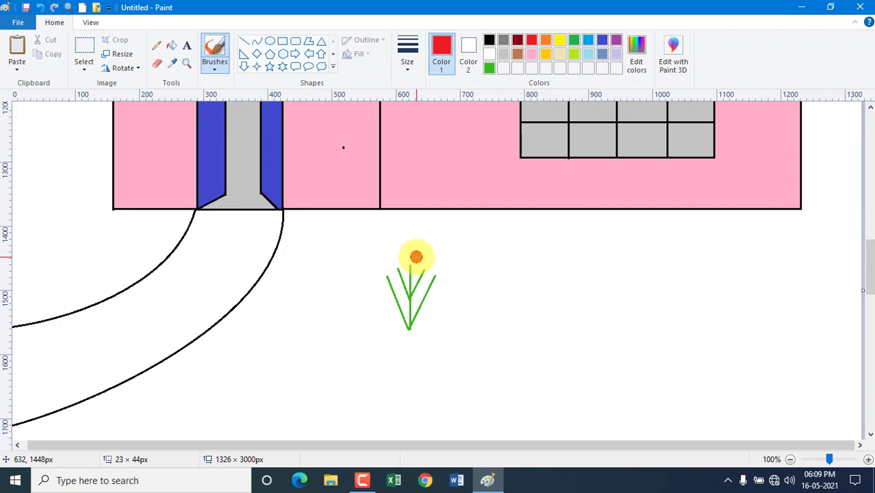
pyautogui.click(412, 264)
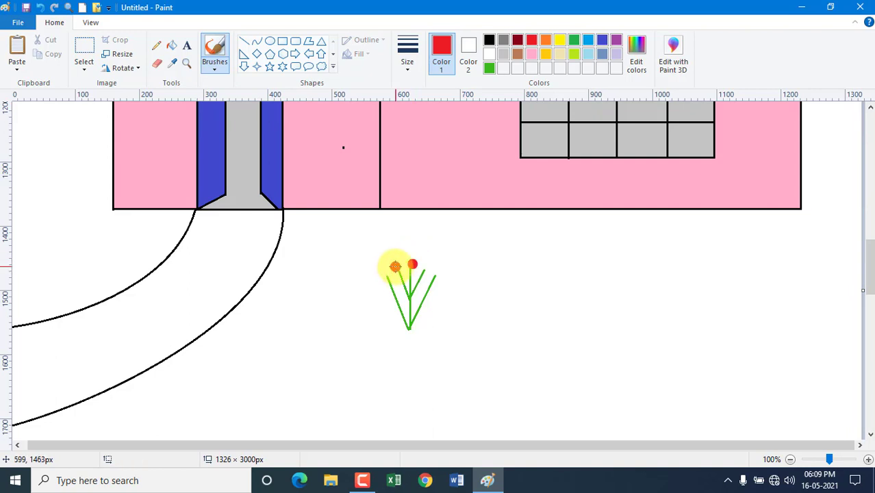
pyautogui.click(400, 282)
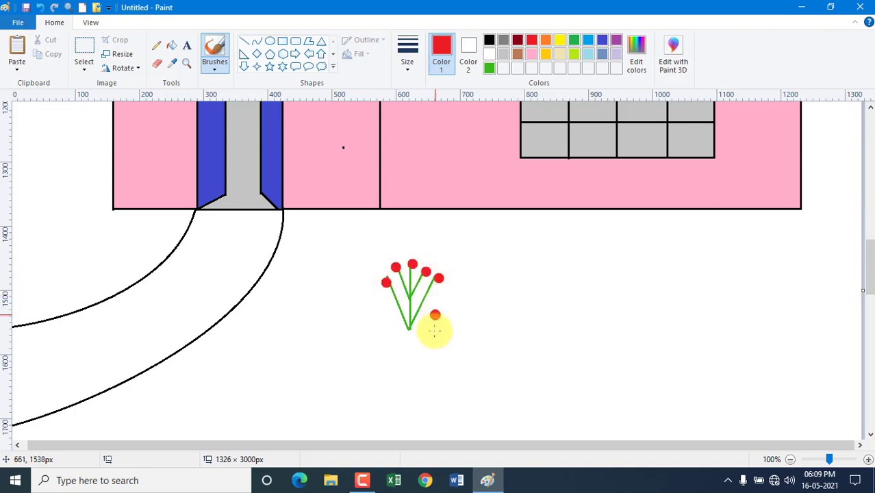
# Draw a green horizontal line about 32 px long under the foot of the flower stems.
pyautogui.click(244, 42)
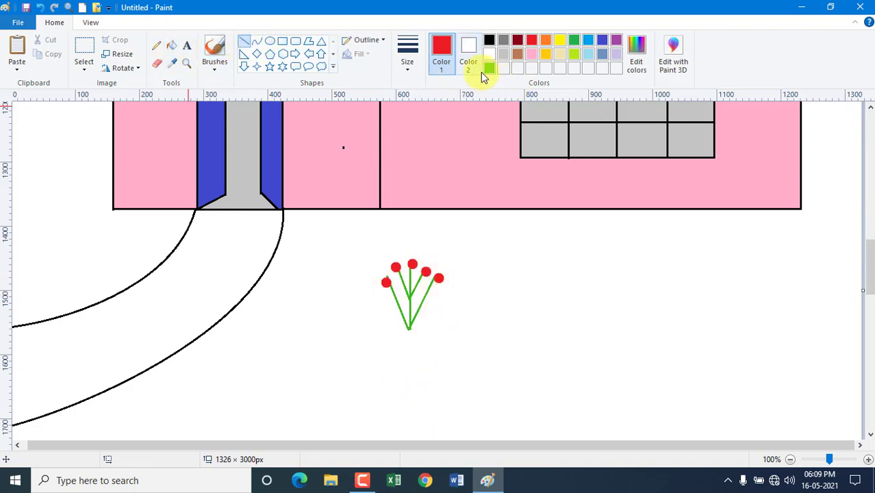
pyautogui.click(489, 69)
pyautogui.moveTo(401, 330); pyautogui.dragTo(422, 330)
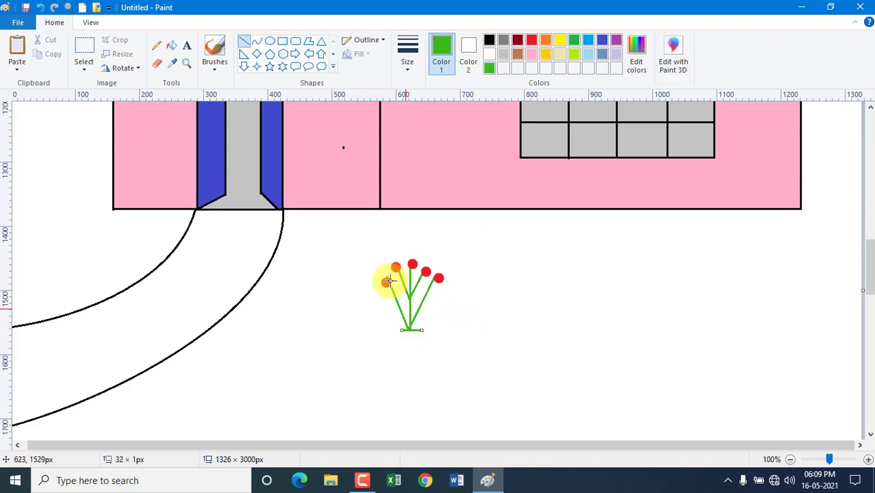
# Copy the red flower plant and place two pasted copies on the ground above the path's upper curve.
pyautogui.click(84, 47)
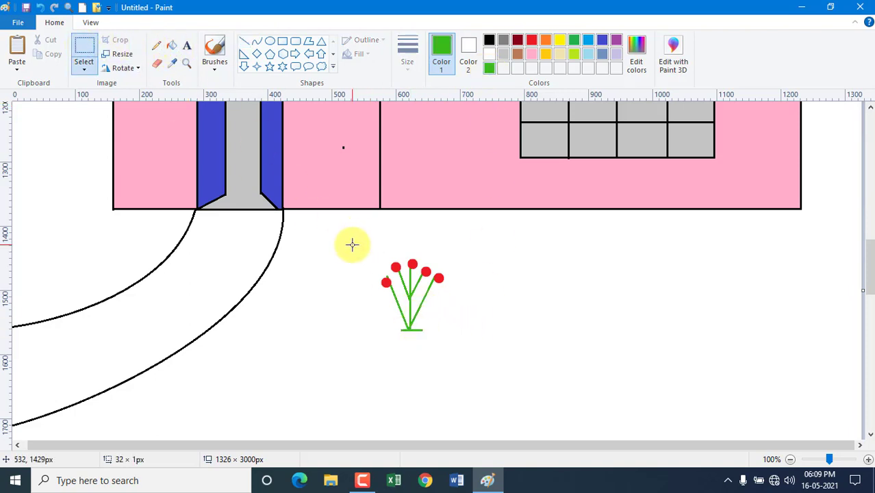
pyautogui.moveTo(352, 244)
pyautogui.mouseDown()
pyautogui.moveTo(496, 336)
pyautogui.moveTo(496, 347)
pyautogui.mouseUp()
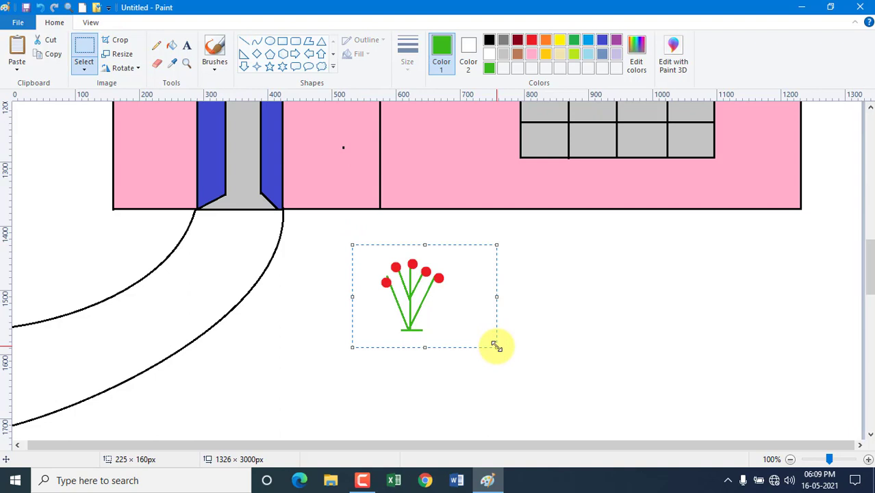
pyautogui.hotkey('ctrl', 'c')
pyautogui.hotkey('ctrl', 'v')
pyautogui.moveTo(49, 147); pyautogui.dragTo(98, 226)
pyautogui.hotkey('ctrl', 'v')
pyautogui.moveTo(59, 141); pyautogui.dragTo(40, 249)
# Paste three more copies of the flower plant and space them along the path's lower curve.
pyautogui.hotkey('ctrl', 'v')
pyautogui.moveTo(58, 168); pyautogui.dragTo(265, 279)
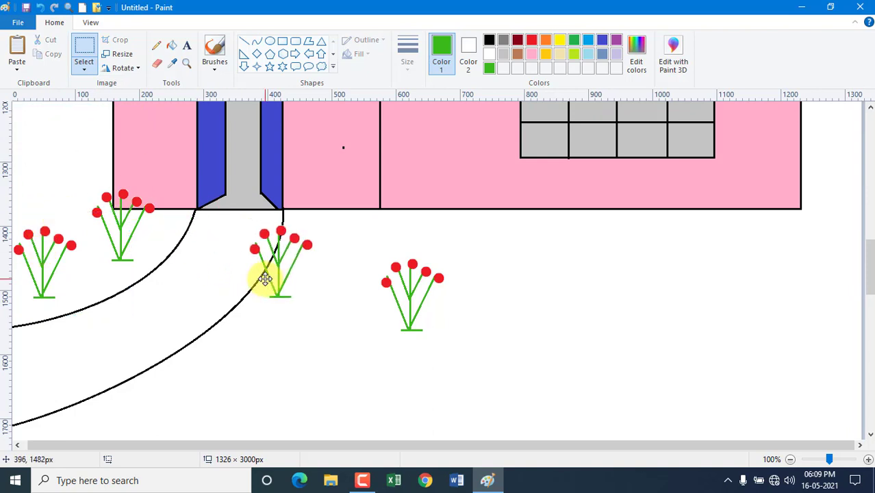
pyautogui.moveTo(183, 299); pyautogui.dragTo(223, 348)
pyautogui.hotkey('ctrl', 'v')
pyautogui.moveTo(89, 146); pyautogui.dragTo(114, 387)
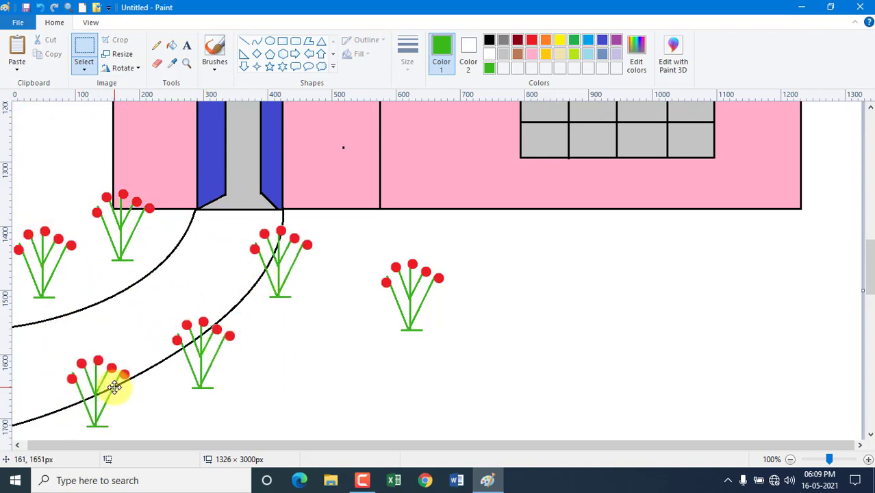
# Fill the path between the two curves with light blue.
pyautogui.click(171, 46)
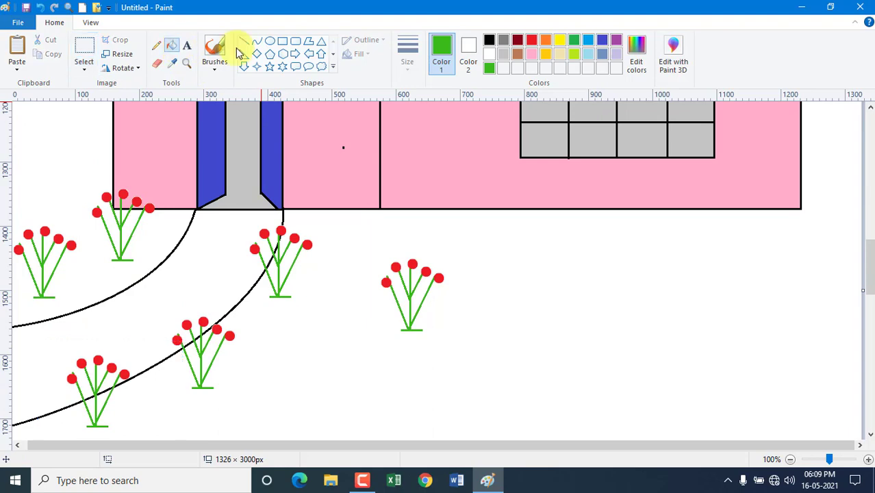
pyautogui.click(587, 55)
pyautogui.click(208, 244)
pyautogui.scroll(3, 449, 274)
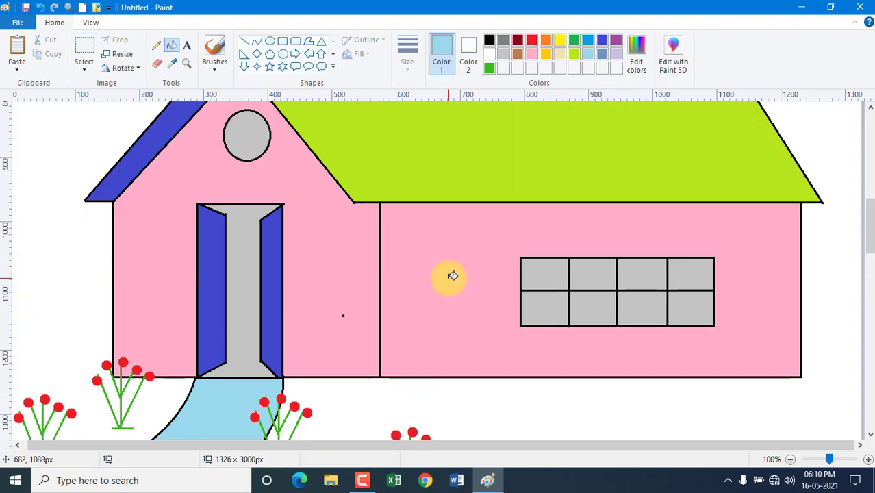
# Draw a bird's back as a sagging black curve about 452 × 190 px, using the second-thinnest line, on the blank area below the plants.
pyautogui.scroll(-4, 459, 268)
pyautogui.scroll(-3, 463, 266)
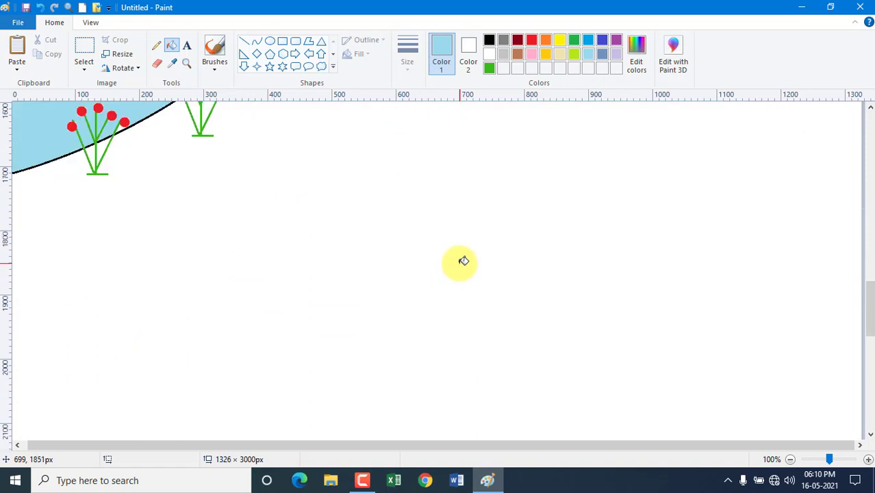
pyautogui.click(256, 41)
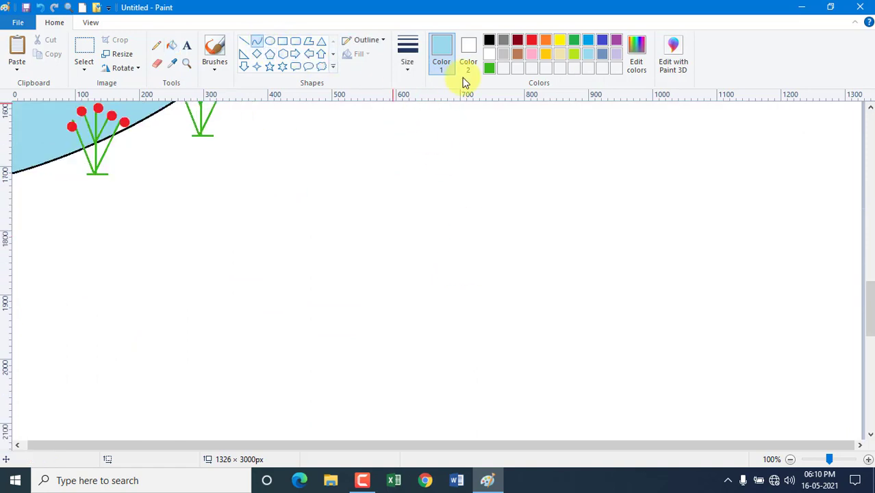
pyautogui.click(405, 65)
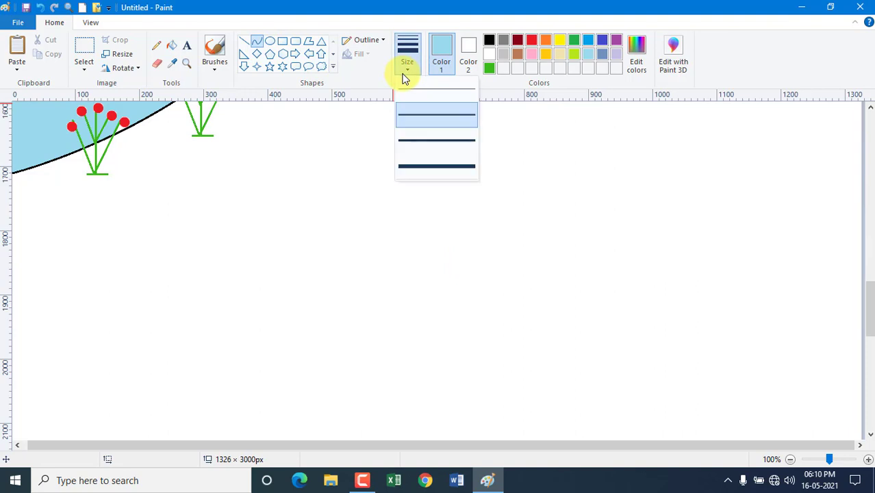
pyautogui.click(418, 117)
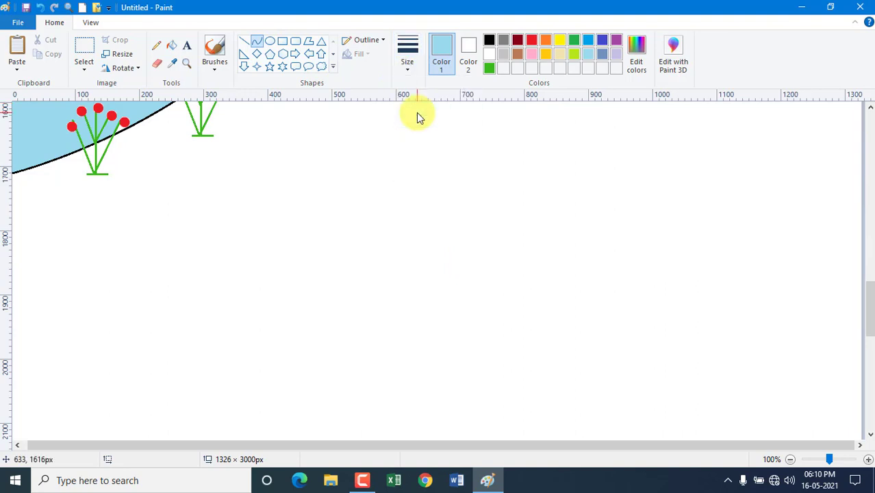
pyautogui.click(489, 41)
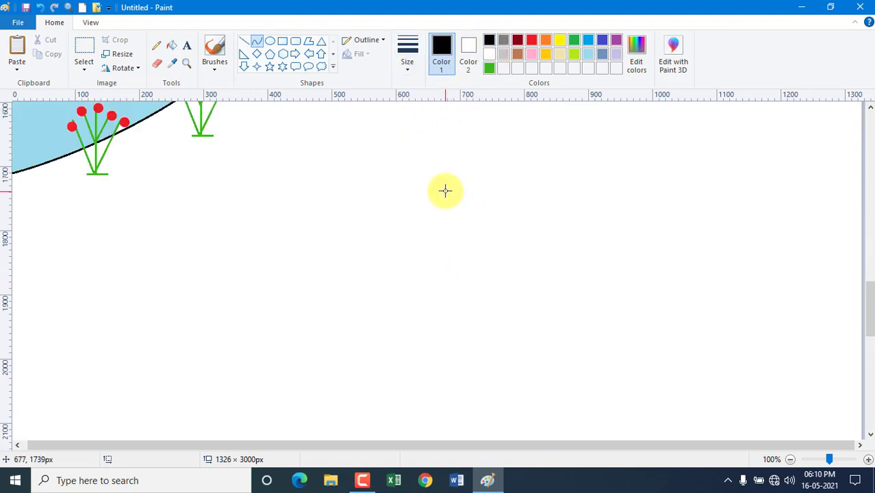
pyautogui.moveTo(421, 175); pyautogui.dragTo(711, 296)
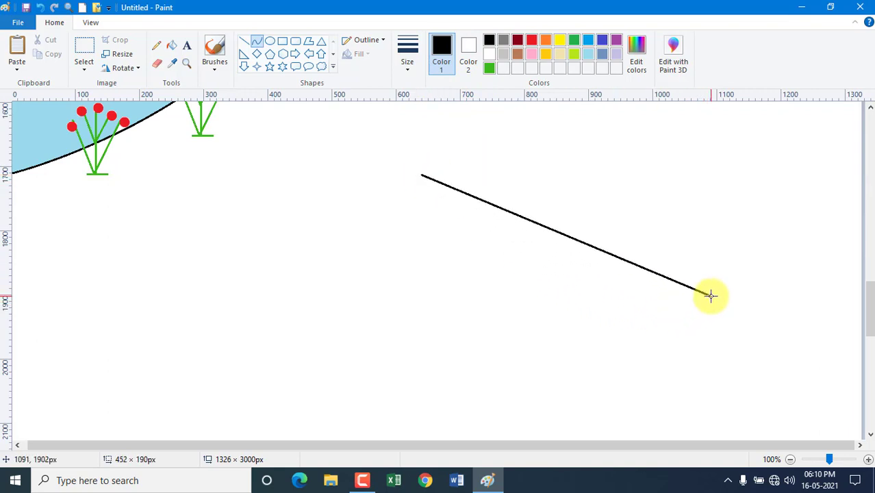
pyautogui.moveTo(498, 229)
pyautogui.mouseDown()
pyautogui.moveTo(491, 233)
pyautogui.moveTo(578, 286)
pyautogui.mouseUp()
pyautogui.click(578, 286)
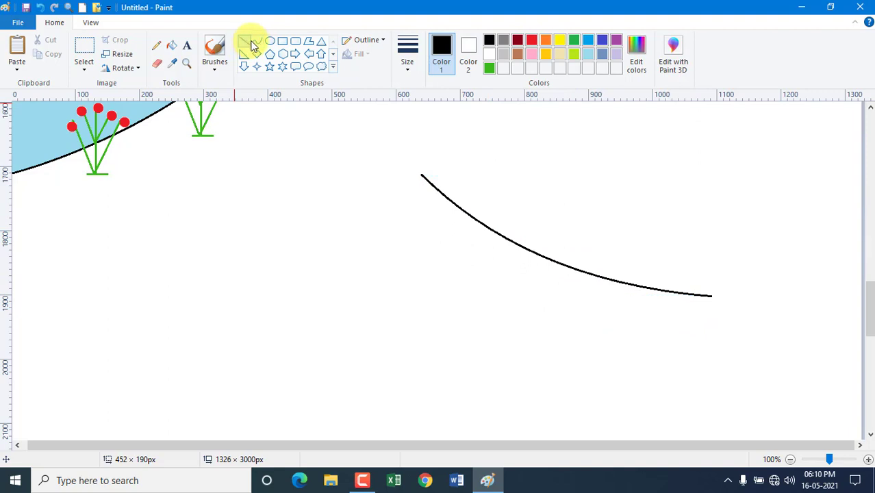
# Draw the wing as two nested hooked curves, about 572 × 251 px and 572 × 254 px, meeting at the back curve's lower end.
pyautogui.moveTo(442, 231)
pyautogui.mouseDown()
pyautogui.moveTo(602, 324)
pyautogui.moveTo(713, 295)
pyautogui.moveTo(380, 248)
pyautogui.moveTo(378, 209)
pyautogui.moveTo(437, 221)
pyautogui.moveTo(538, 274)
pyautogui.moveTo(453, 399)
pyautogui.moveTo(346, 367)
pyautogui.mouseUp()
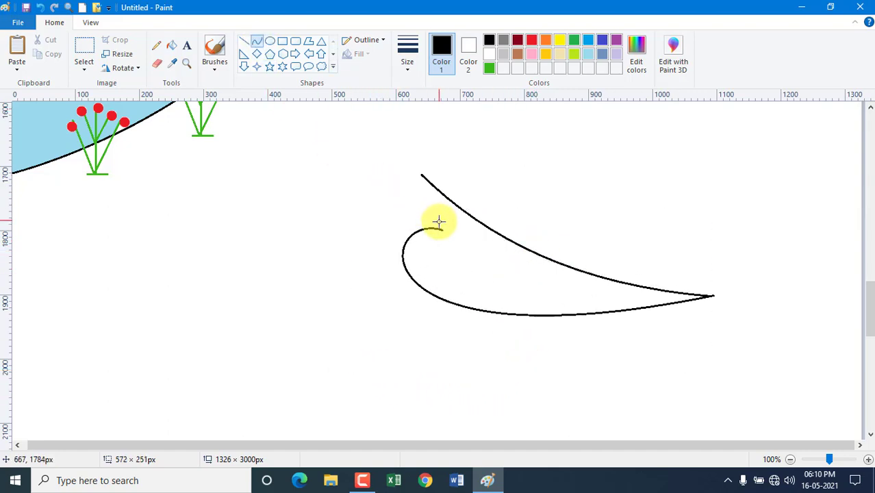
pyautogui.moveTo(439, 221); pyautogui.dragTo(711, 297)
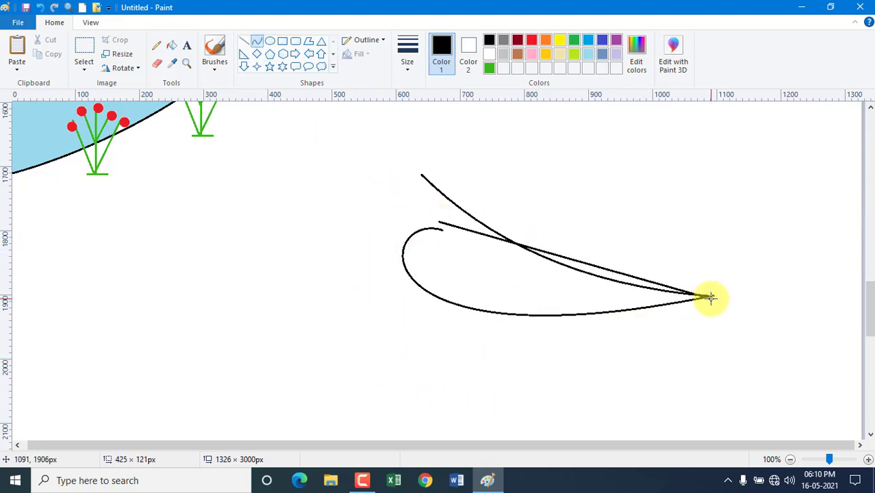
pyautogui.moveTo(491, 248); pyautogui.dragTo(344, 221)
pyautogui.moveTo(422, 254); pyautogui.dragTo(431, 384)
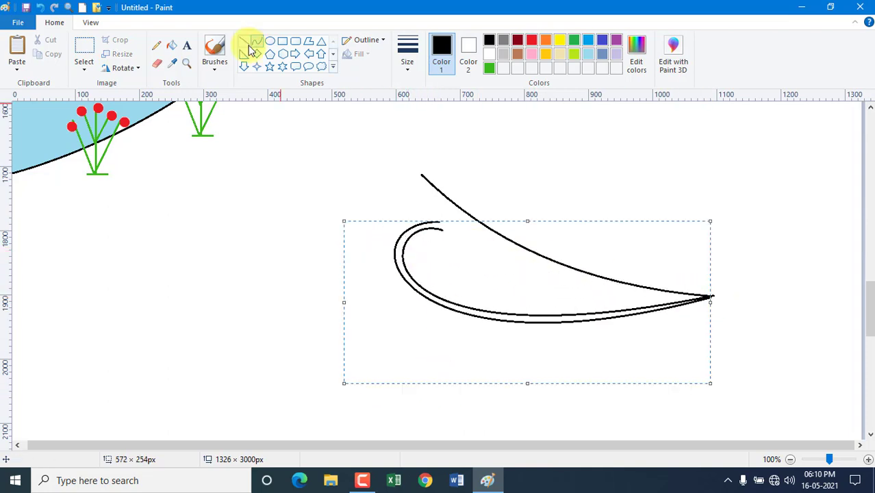
# Draw the tail as four straight lines fanning from below the wing tip to one point near the canvas edge, the outer ones about 309 × 200 px and 328 × 137 px.
pyautogui.click(244, 42)
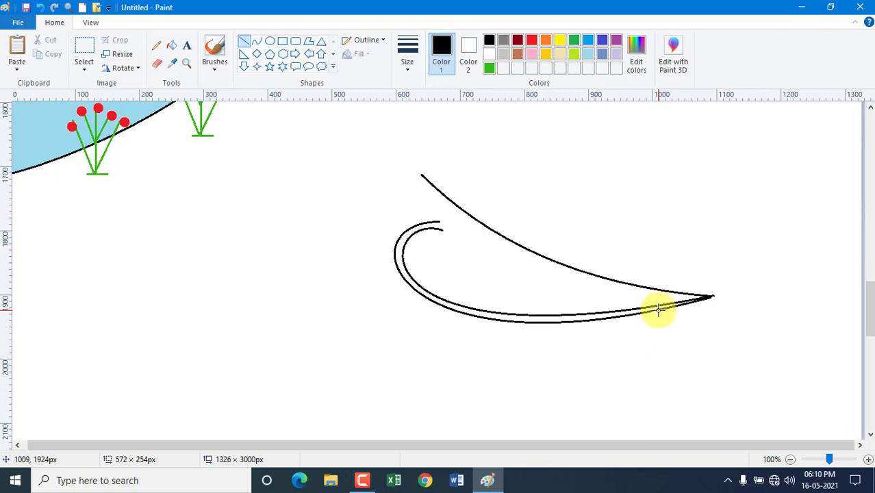
pyautogui.moveTo(658, 310); pyautogui.dragTo(856, 437)
pyautogui.scroll(-2, 870, 315)
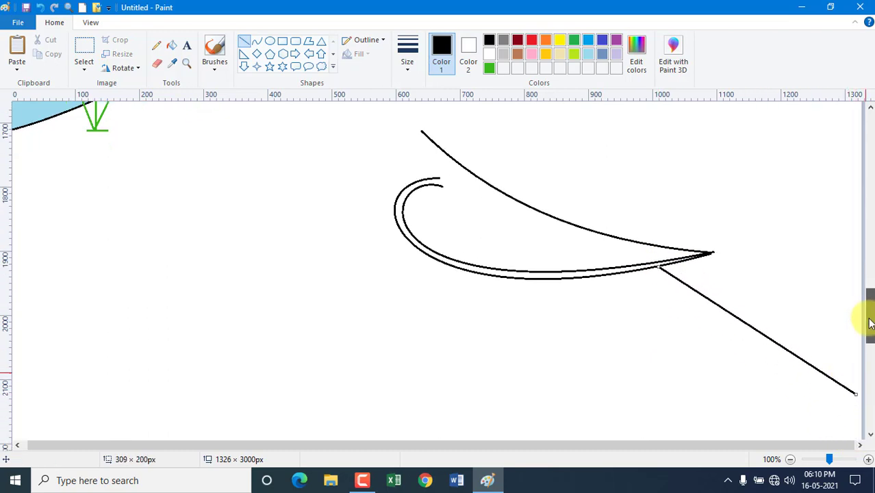
pyautogui.moveTo(858, 395)
pyautogui.mouseDown()
pyautogui.moveTo(676, 316)
pyautogui.moveTo(658, 289)
pyautogui.mouseUp()
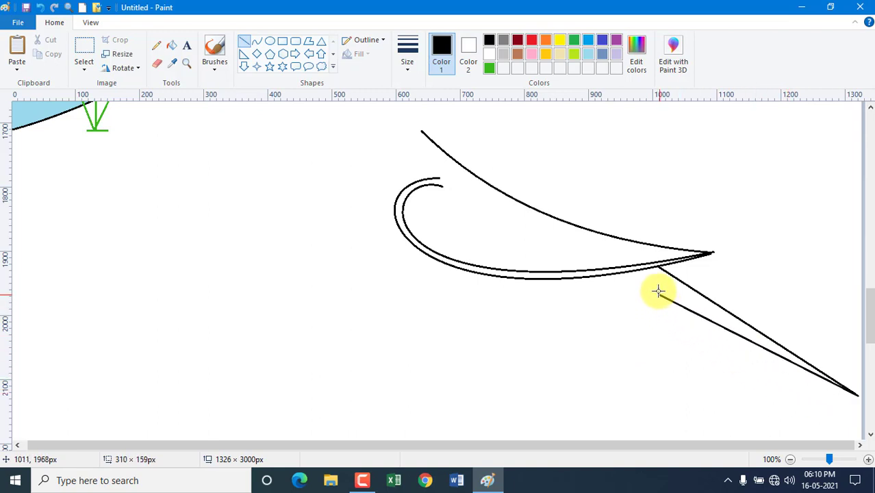
pyautogui.click(851, 404)
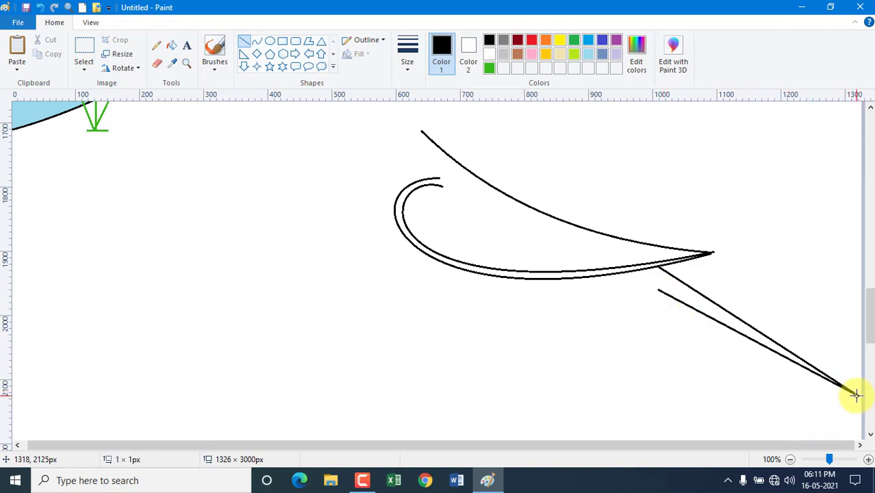
pyautogui.moveTo(856, 395)
pyautogui.mouseDown()
pyautogui.moveTo(646, 320)
pyautogui.moveTo(651, 303)
pyautogui.moveTo(640, 319)
pyautogui.moveTo(643, 308)
pyautogui.mouseUp()
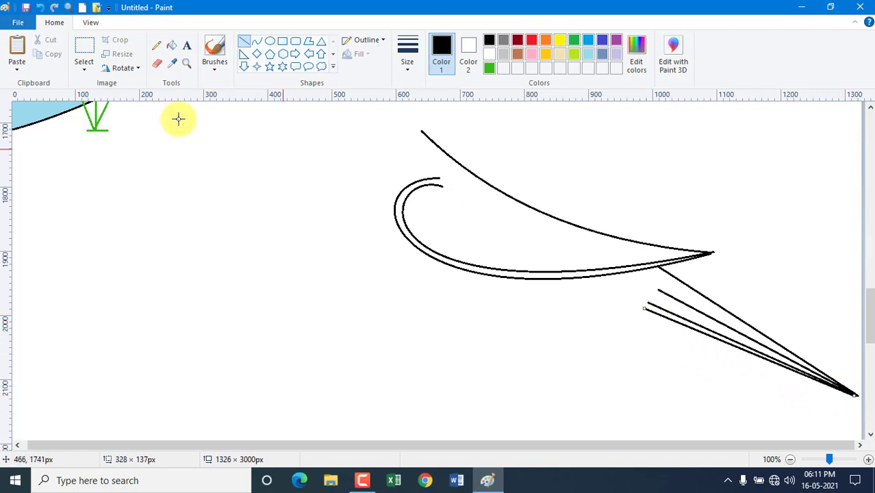
# Draw the belly and breast as one rounded curve, about 479 × 380 px, from the lowest tail line up to the throat.
pyautogui.click(257, 43)
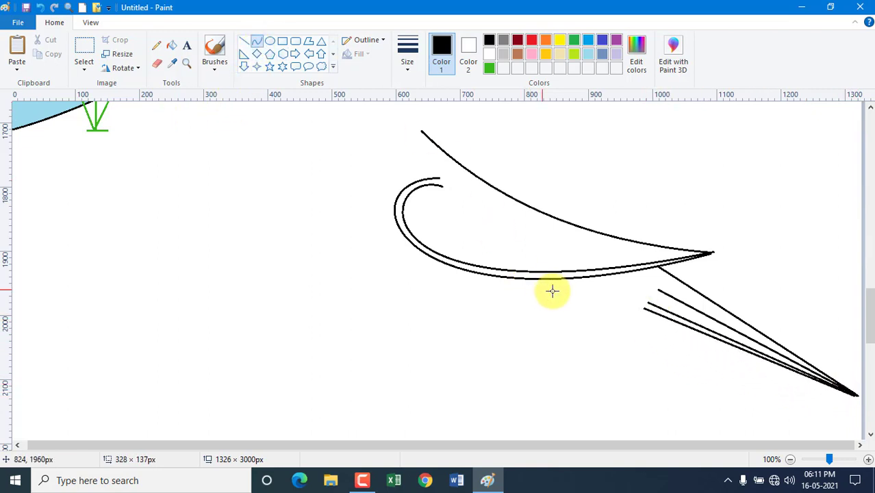
pyautogui.moveTo(645, 309); pyautogui.dragTo(539, 379)
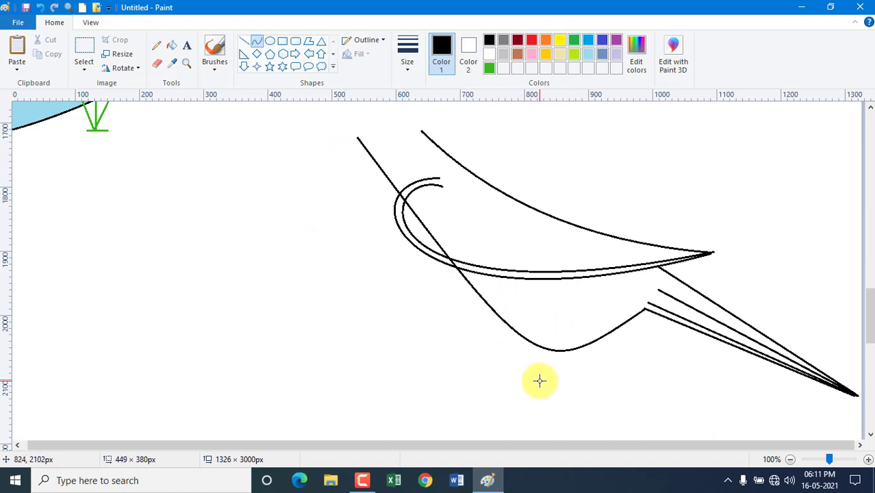
pyautogui.moveTo(406, 220); pyautogui.dragTo(338, 354)
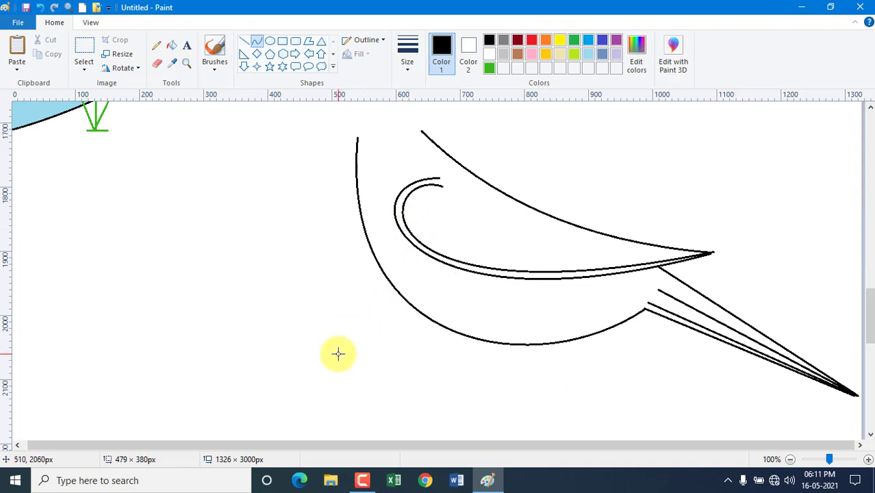
# Draw a short neck curve up from the back's upper end and top it with a domed head curve about 91 × 41 px.
pyautogui.scroll(2, 556, 159)
pyautogui.scroll(2, 556, 159)
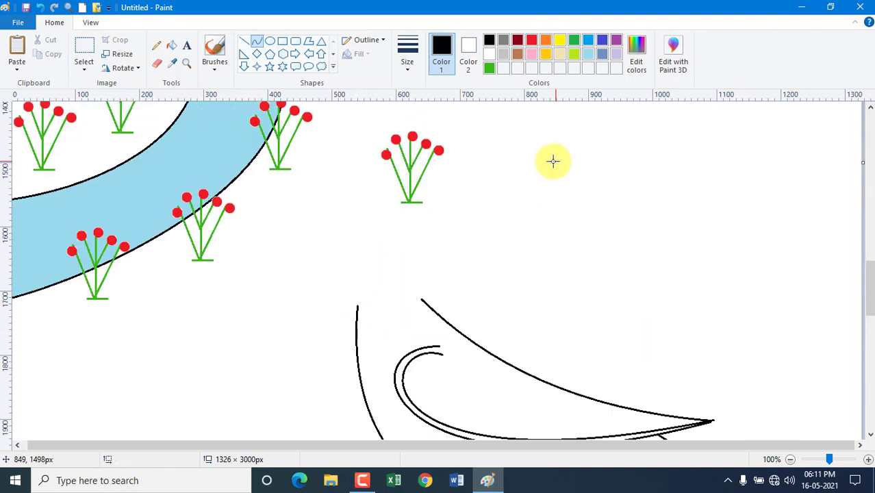
pyautogui.click(257, 42)
pyautogui.moveTo(422, 299); pyautogui.dragTo(417, 272)
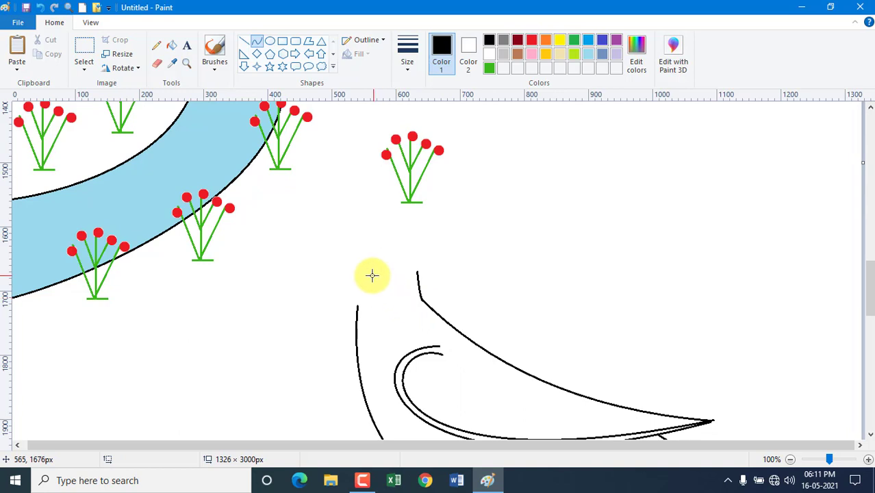
pyautogui.moveTo(361, 272); pyautogui.dragTo(409, 247)
pyautogui.click(322, 251)
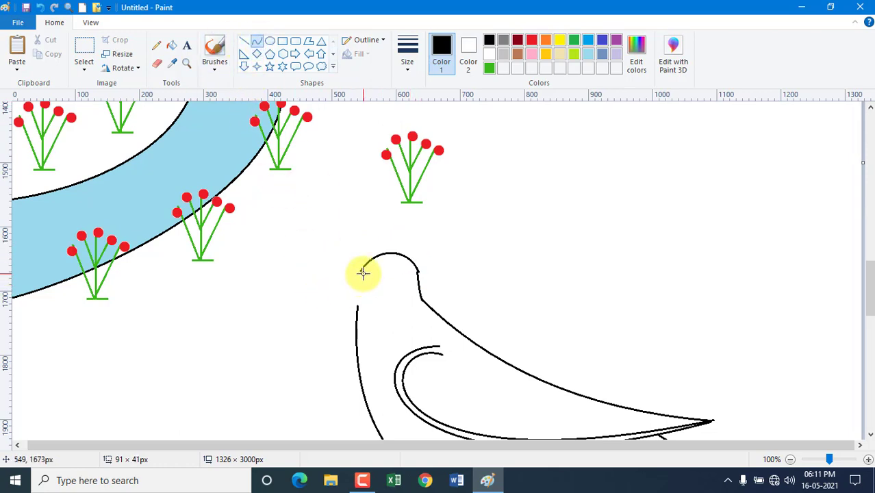
# Draw a small open beak from short curves at the front of the head and join the head to the breast with a curve about 12 × 76 px.
pyautogui.moveTo(359, 274); pyautogui.dragTo(344, 281)
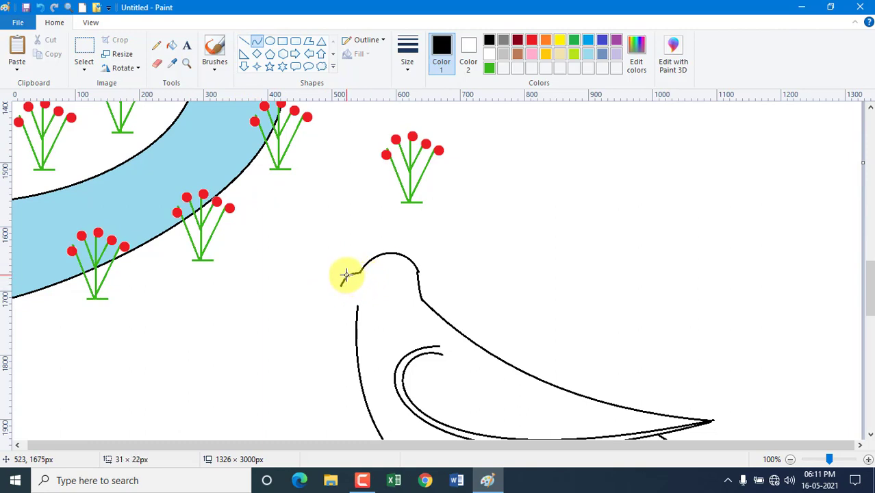
pyautogui.press('Escape')
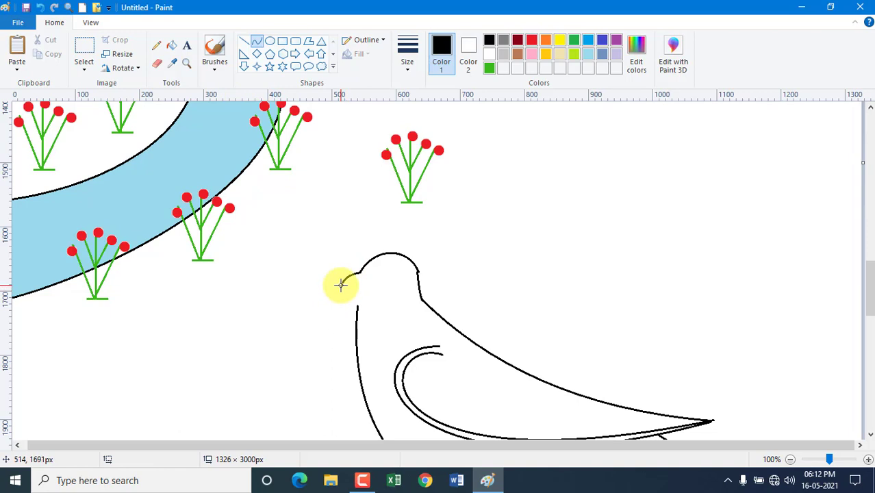
pyautogui.moveTo(341, 284)
pyautogui.mouseDown()
pyautogui.moveTo(357, 286)
pyautogui.moveTo(346, 286)
pyautogui.mouseUp()
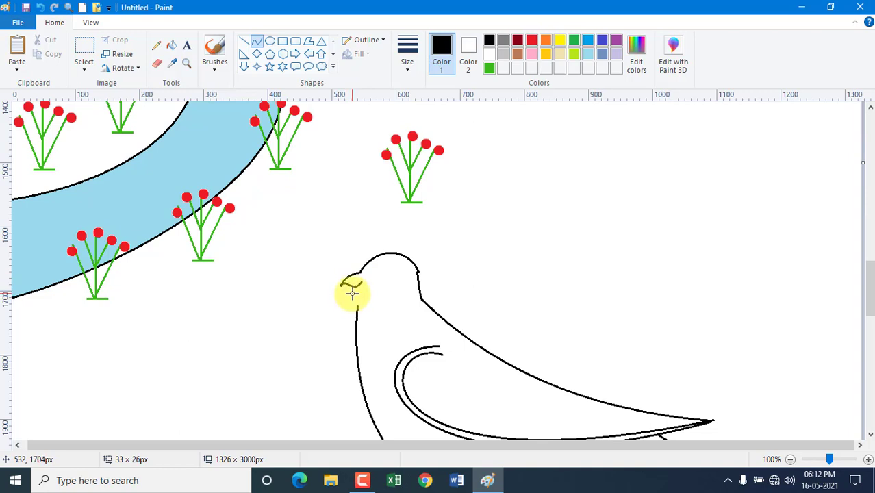
pyautogui.click(348, 149)
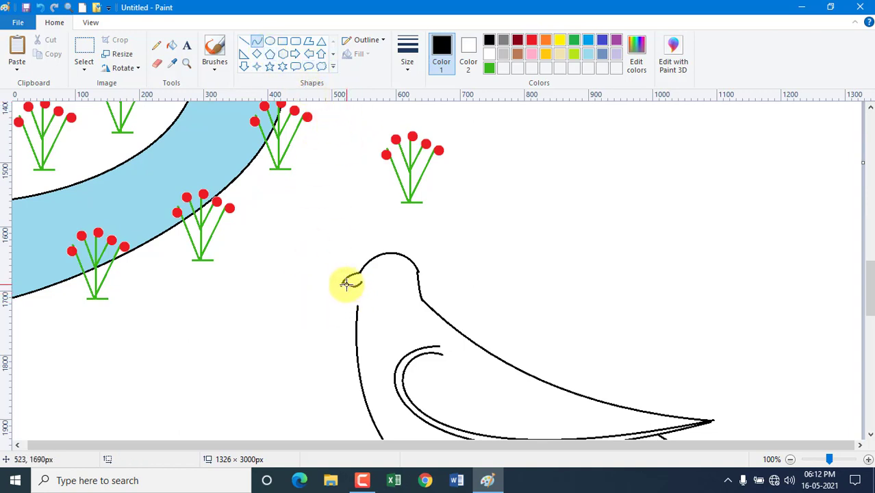
pyautogui.moveTo(350, 291)
pyautogui.mouseDown()
pyautogui.moveTo(366, 285)
pyautogui.moveTo(358, 274)
pyautogui.moveTo(363, 312)
pyautogui.moveTo(363, 283)
pyautogui.mouseUp()
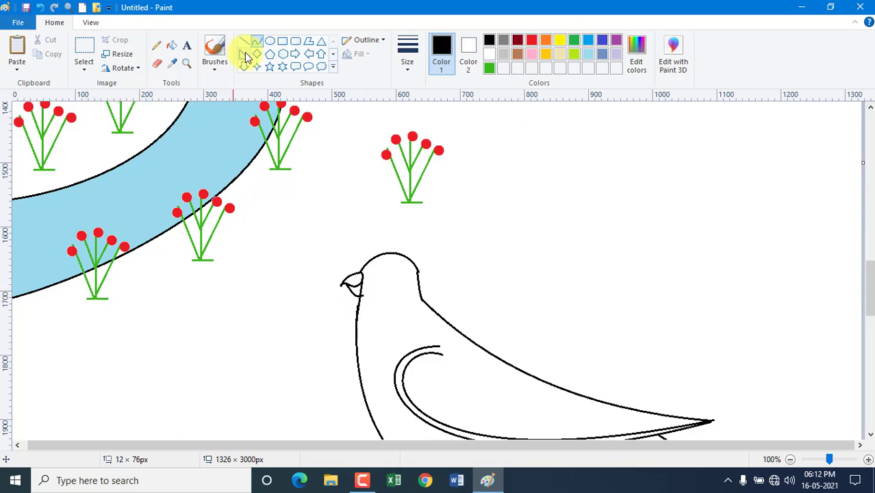
# Draw an oval eye about 26 × 29 px in the bird's head and add a black pupil at its centre with a brush.
pyautogui.click(269, 41)
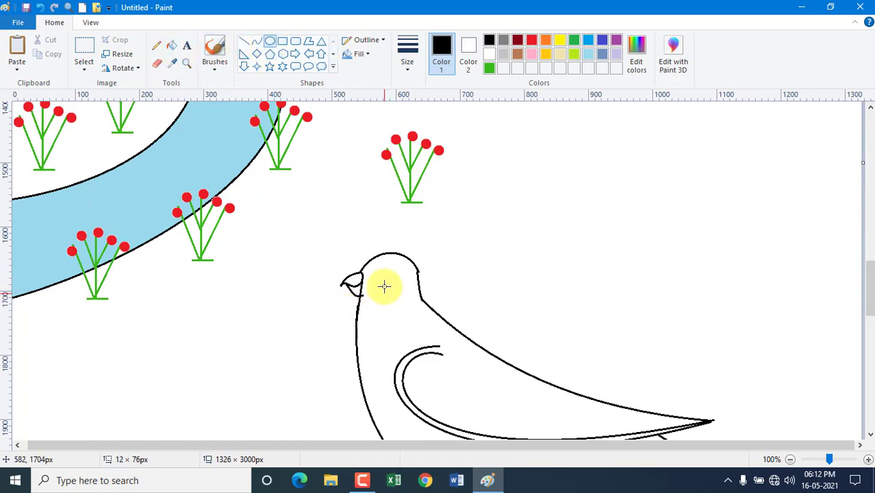
pyautogui.moveTo(378, 270); pyautogui.dragTo(396, 288)
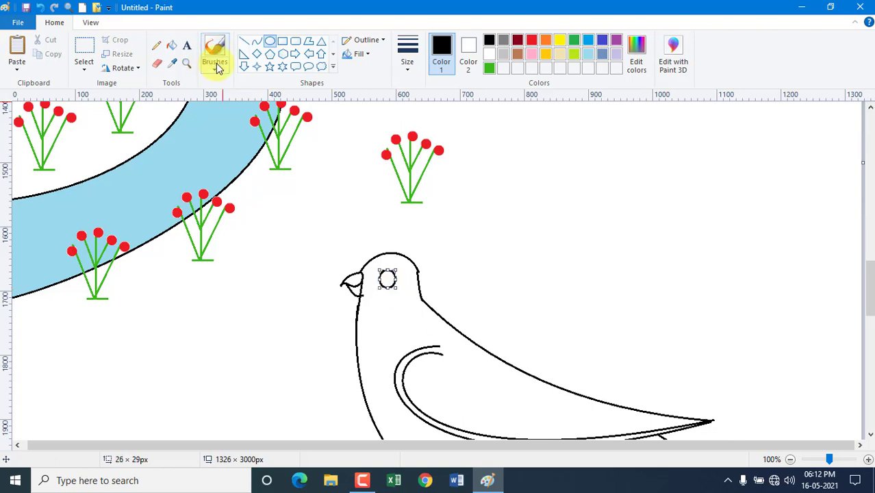
pyautogui.click(215, 69)
pyautogui.click(211, 87)
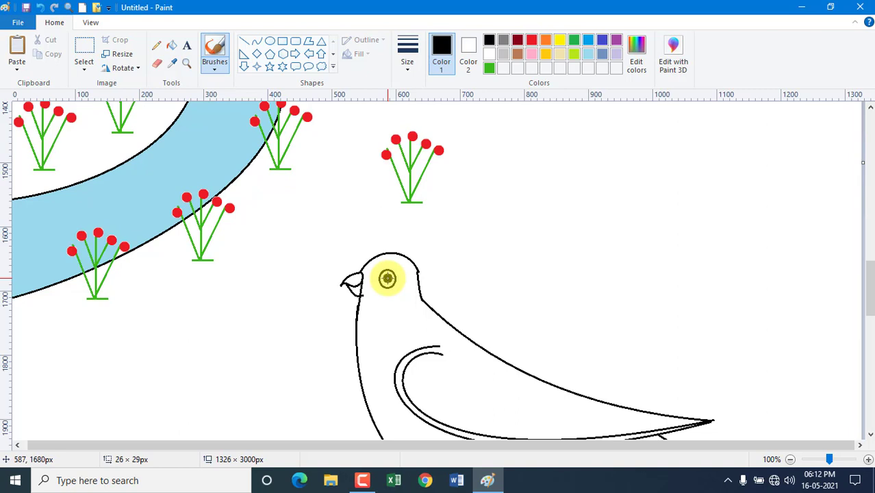
# Finish the black pupil in the bird's eye and fill the head, body, wing and tail with the custom green.
pyautogui.click(388, 278)
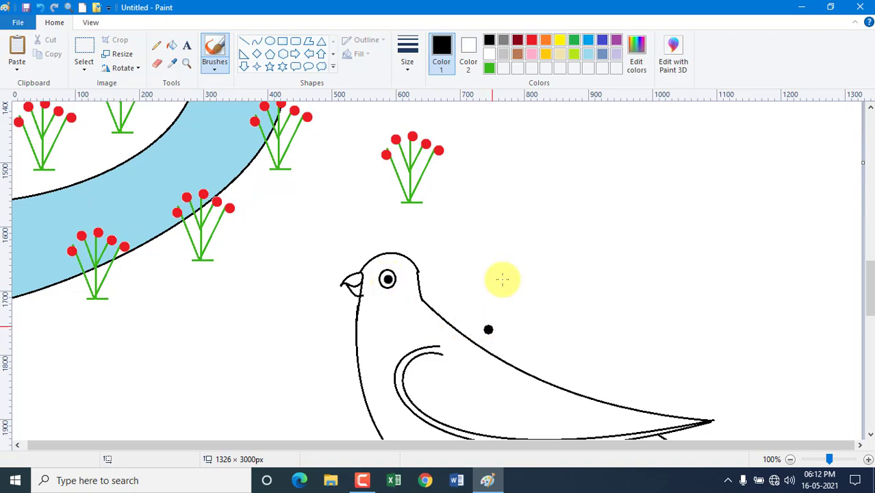
pyautogui.click(171, 46)
pyautogui.click(489, 68)
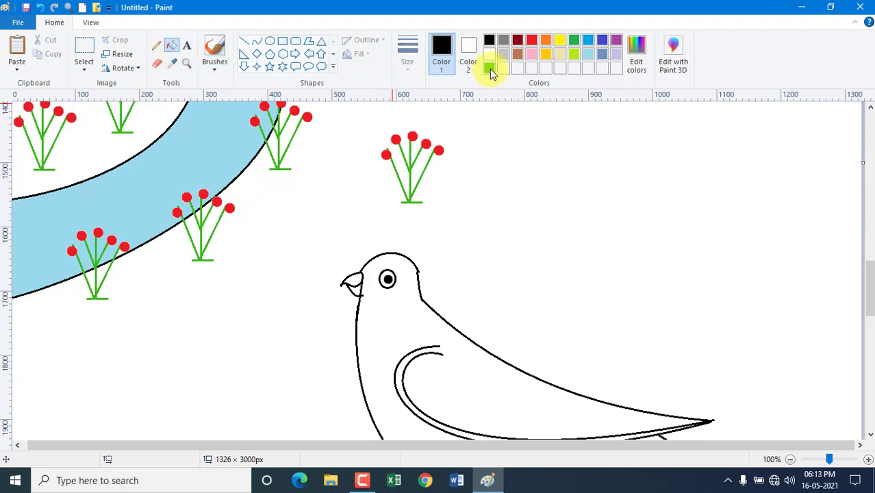
pyautogui.click(476, 370)
pyautogui.scroll(-2, 474, 377)
pyautogui.scroll(1, 474, 377)
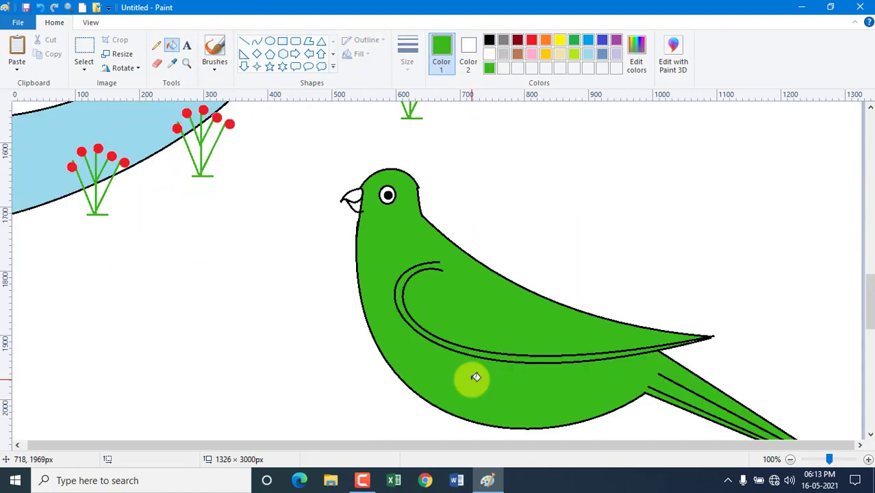
# Fill both halves of the beak with red and the ring around the pupil with yellow.
pyautogui.click(533, 41)
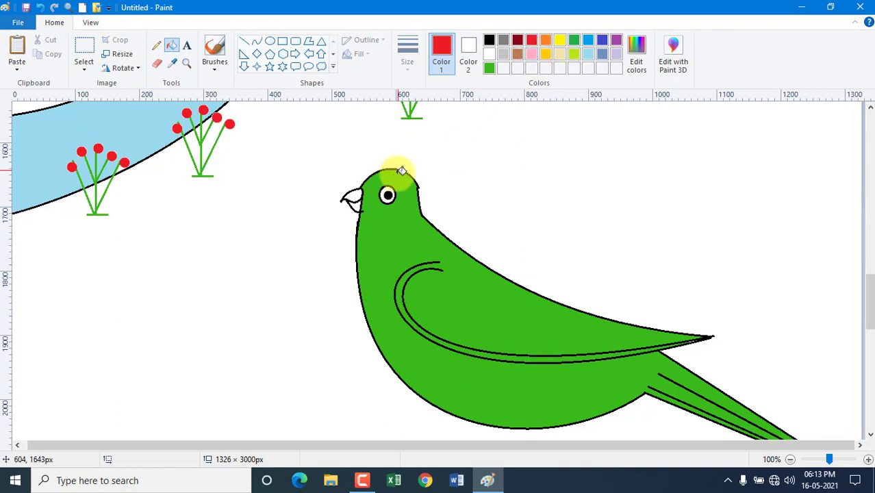
pyautogui.click(358, 203)
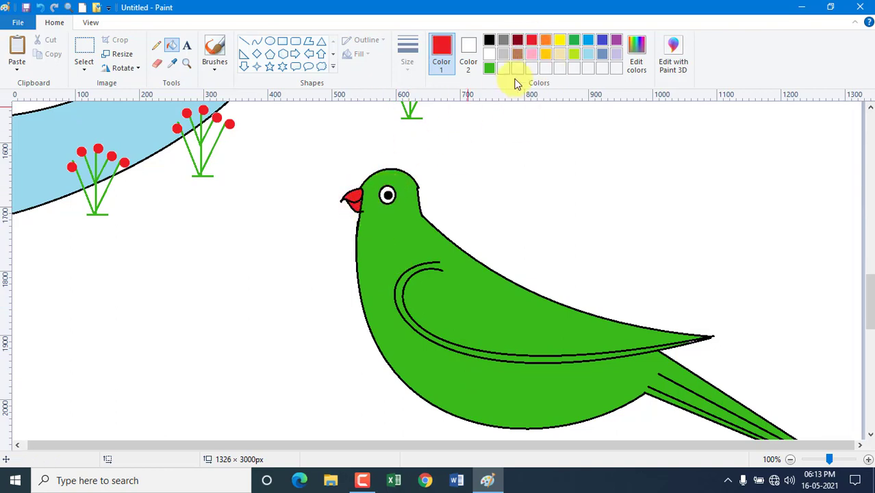
pyautogui.click(559, 42)
pyautogui.click(391, 196)
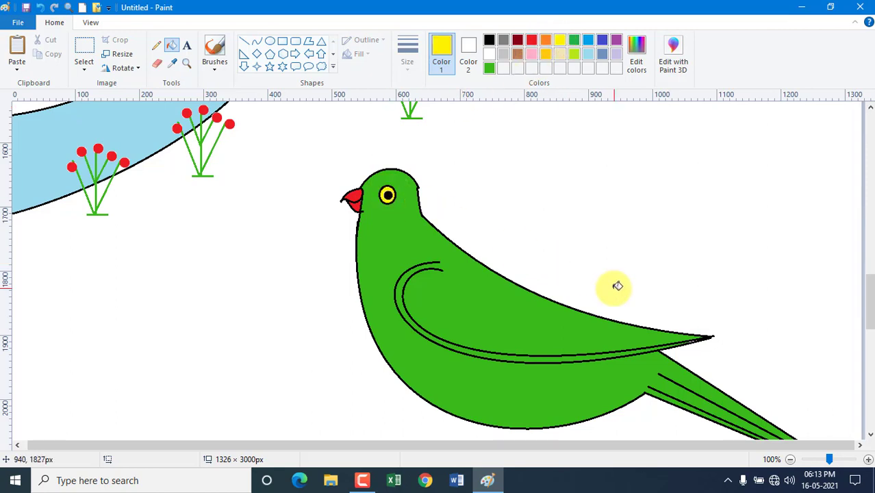
# Draw two parallel black curves across the neck, about 101 × 27 and 109 × 38 px, and fill the band between them with red.
pyautogui.click(257, 42)
pyautogui.moveTo(355, 229); pyautogui.dragTo(423, 213)
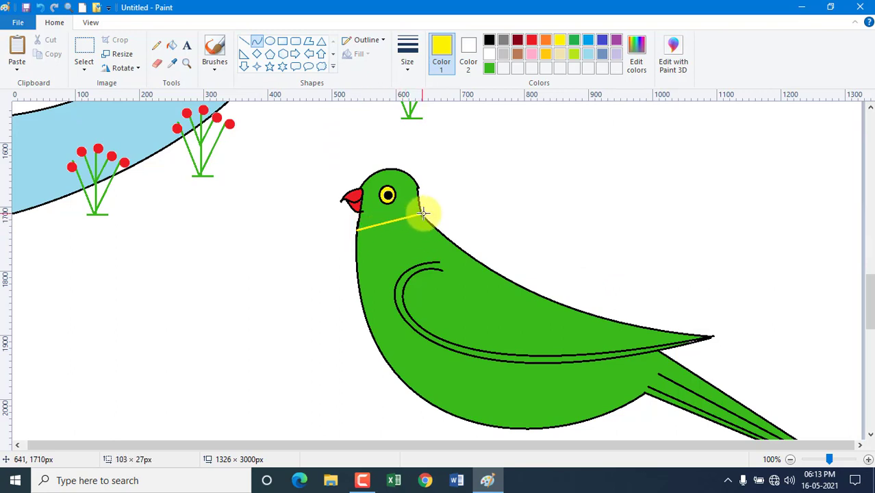
pyautogui.click(489, 38)
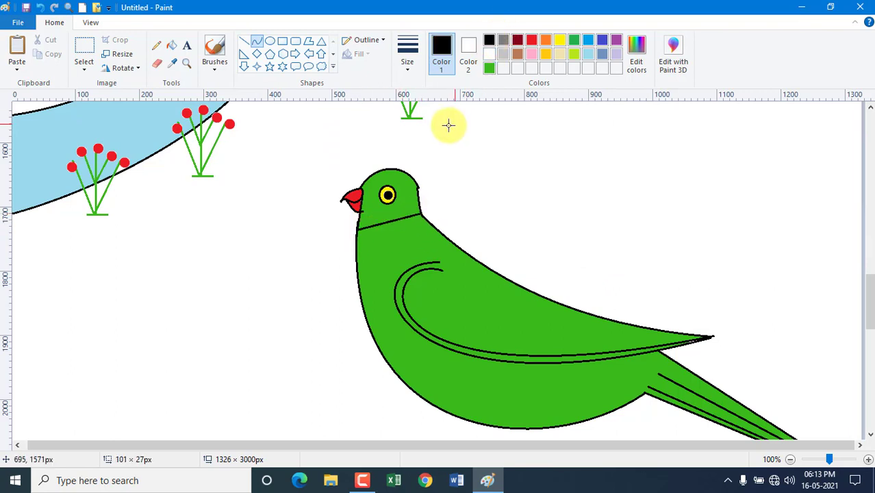
pyautogui.click(378, 233)
pyautogui.click(357, 237)
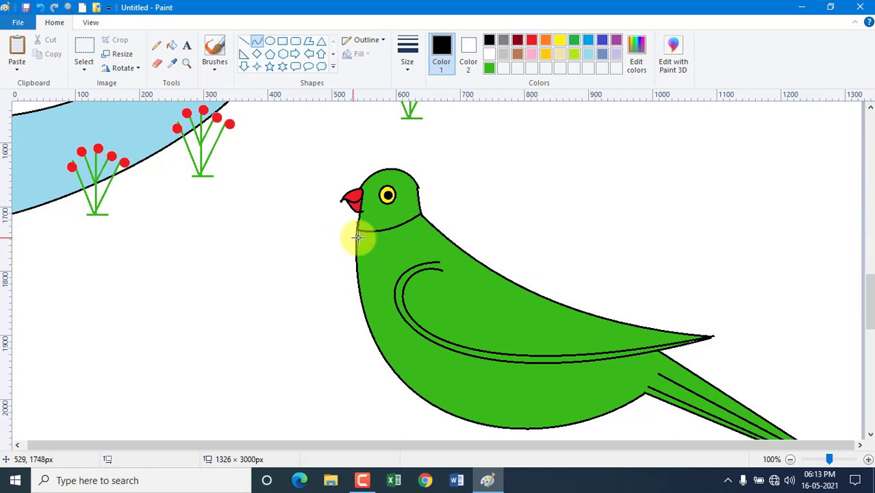
pyautogui.moveTo(358, 237)
pyautogui.mouseDown()
pyautogui.moveTo(411, 231)
pyautogui.moveTo(394, 240)
pyautogui.mouseUp()
pyautogui.click(171, 47)
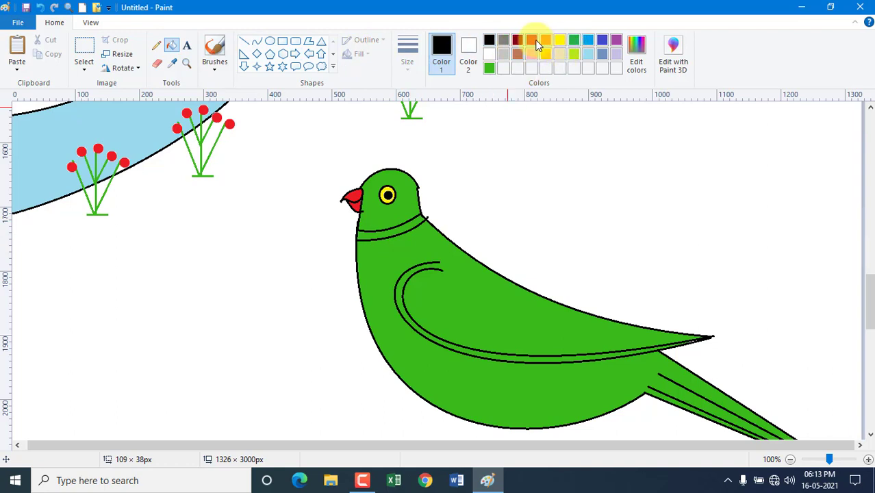
pyautogui.click(405, 226)
# Draw a short leg from two black curves, about 32 × 16 px and 46 × 14 px, extending forward from the lower breast.
pyautogui.scroll(-2, 541, 279)
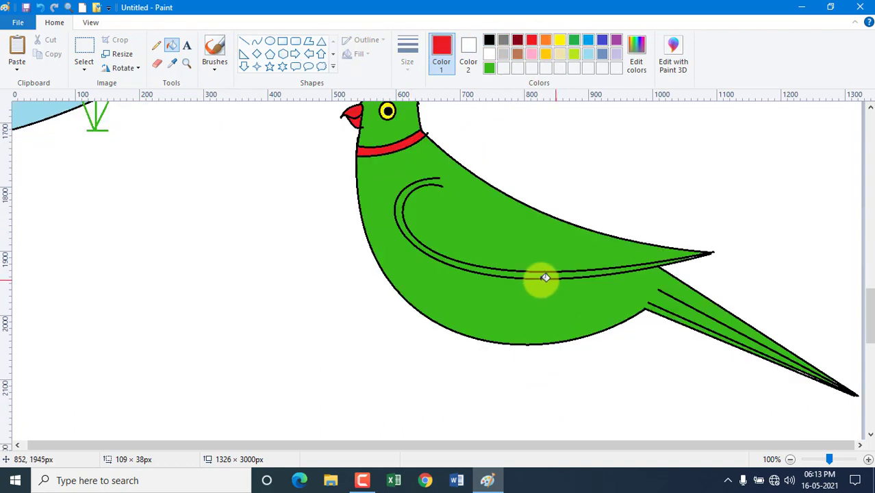
pyautogui.click(256, 42)
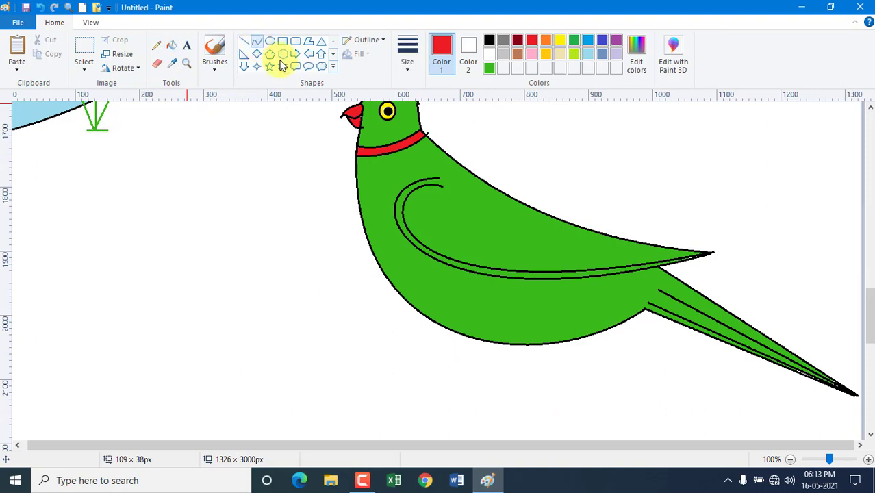
pyautogui.click(488, 41)
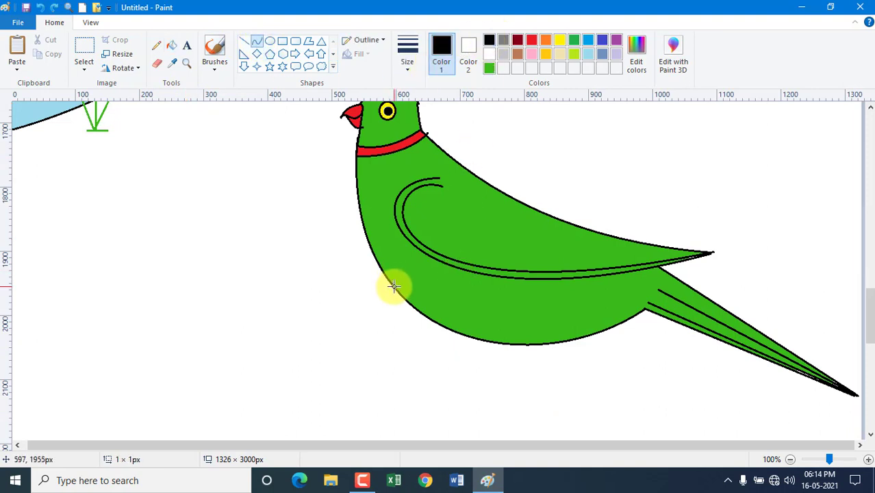
pyautogui.moveTo(394, 286); pyautogui.dragTo(384, 294)
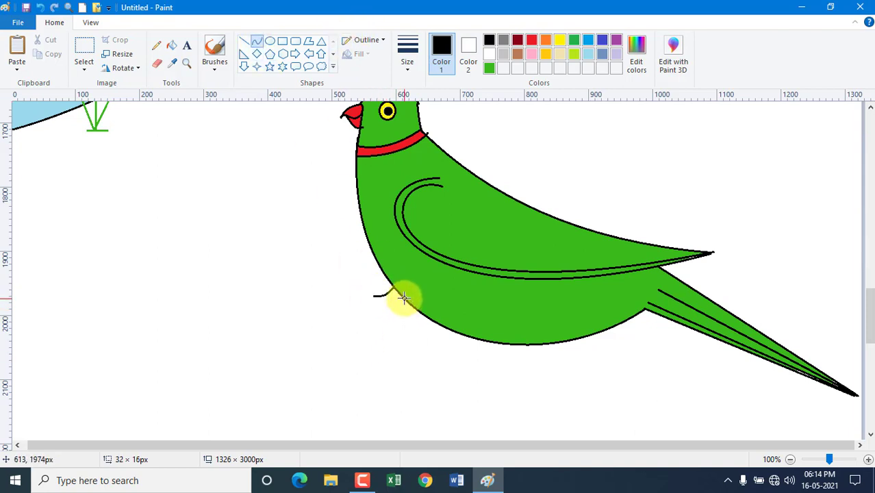
pyautogui.moveTo(404, 297)
pyautogui.mouseDown()
pyautogui.moveTo(376, 306)
pyautogui.moveTo(393, 305)
pyautogui.mouseUp()
# Outline a foot with pointed claws at the leg's end in black curves and close it off from the leg with a short line.
pyautogui.click(186, 62)
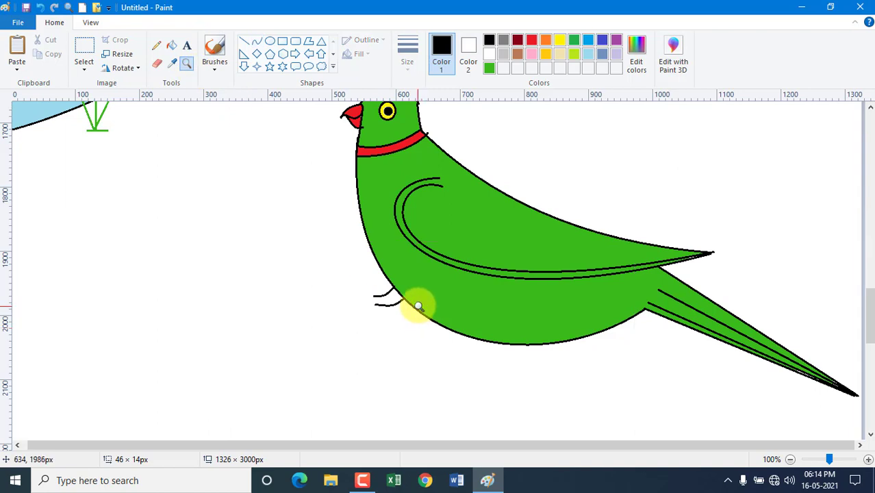
pyautogui.click(416, 302)
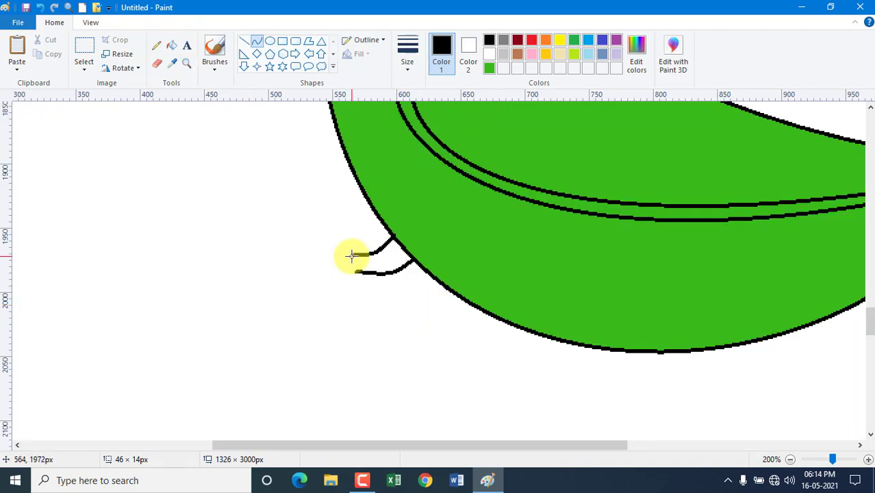
pyautogui.moveTo(352, 256); pyautogui.dragTo(320, 222)
pyautogui.moveTo(330, 236); pyautogui.dragTo(296, 243)
pyautogui.click(261, 45)
pyautogui.click(257, 42)
pyautogui.moveTo(316, 256)
pyautogui.mouseDown()
pyautogui.moveTo(311, 245)
pyautogui.moveTo(317, 267)
pyautogui.moveTo(356, 293)
pyautogui.moveTo(332, 289)
pyautogui.moveTo(364, 290)
pyautogui.moveTo(363, 260)
pyautogui.mouseUp()
pyautogui.click(256, 43)
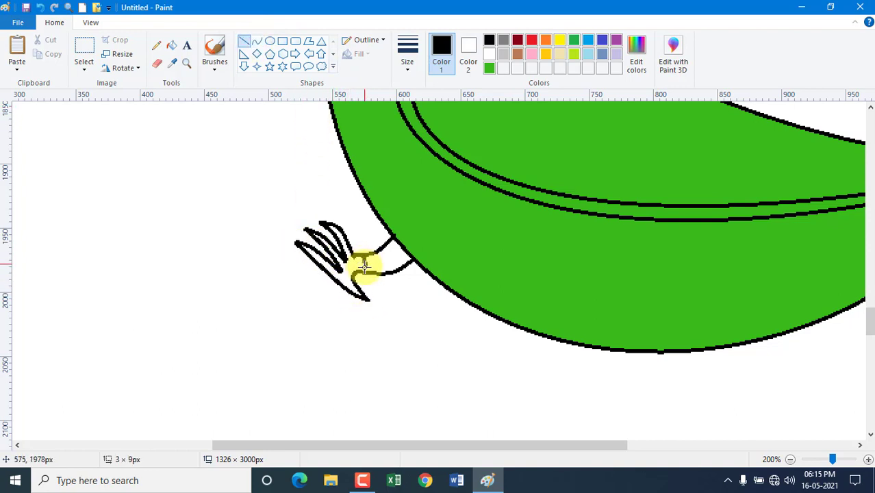
# Fill the clawed foot with black and the leg with the custom green.
pyautogui.click(171, 45)
pyautogui.click(353, 260)
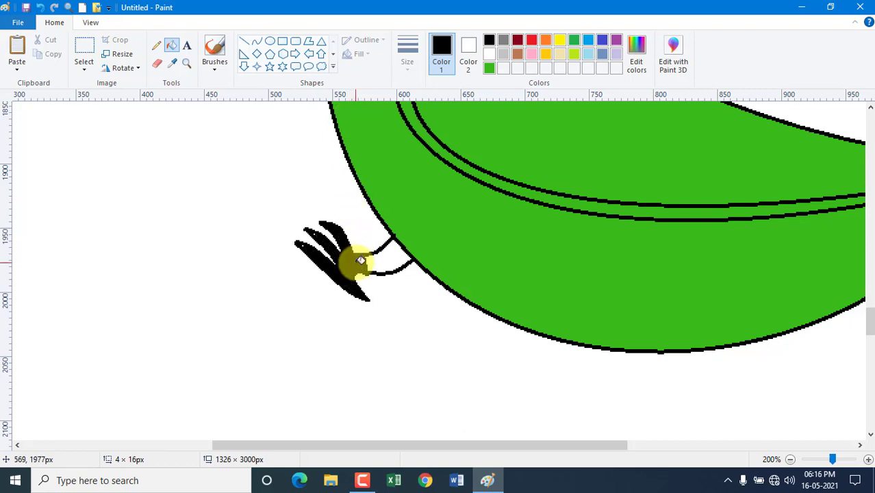
pyautogui.click(349, 263)
pyautogui.click(490, 69)
pyautogui.click(394, 259)
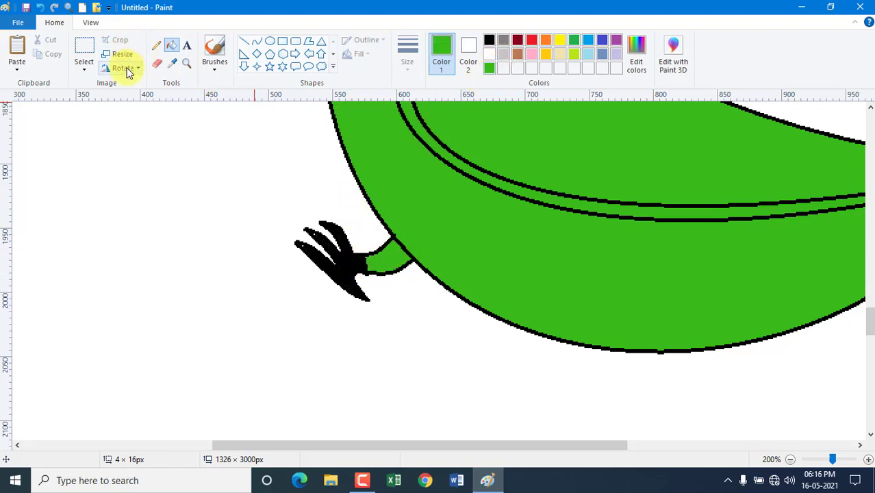
# Copy the leg and foot with a free-form selection and place the duplicate slightly behind and below the first leg.
pyautogui.click(84, 64)
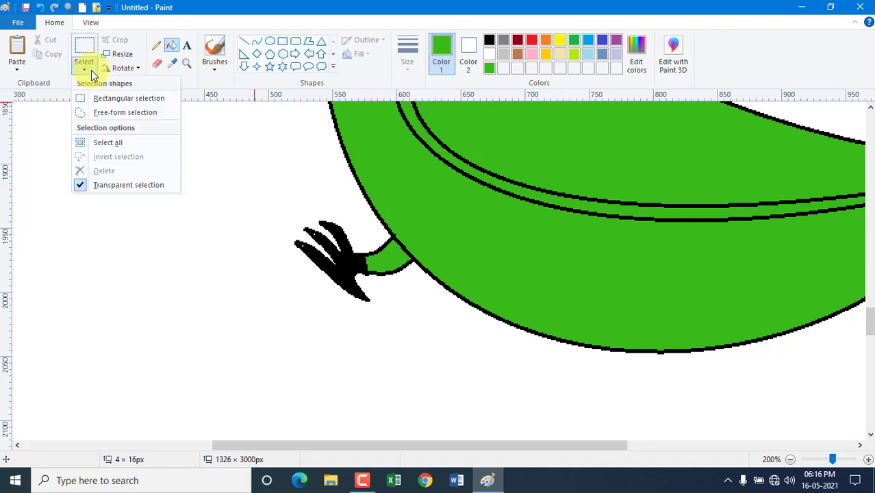
pyautogui.click(113, 120)
pyautogui.moveTo(291, 211)
pyautogui.mouseDown()
pyautogui.moveTo(421, 200)
pyautogui.moveTo(471, 301)
pyautogui.moveTo(296, 347)
pyautogui.moveTo(245, 272)
pyautogui.moveTo(295, 208)
pyautogui.mouseUp()
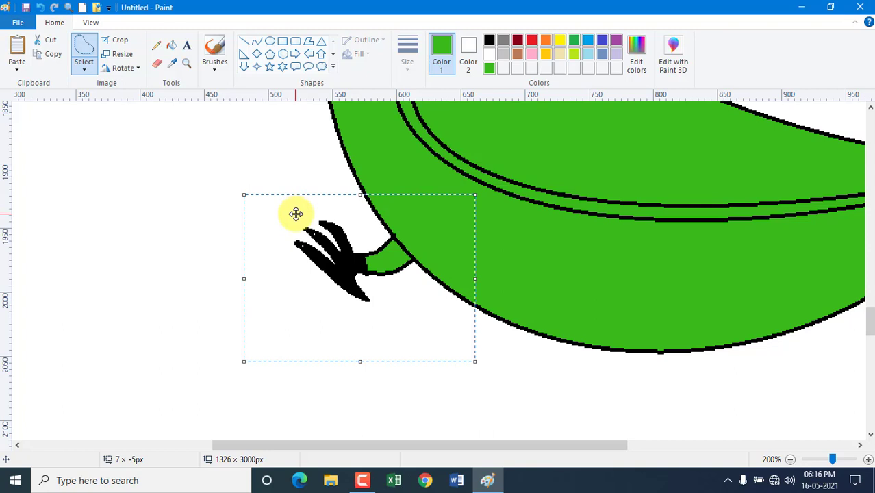
pyautogui.hotkey('ctrl', 'v')
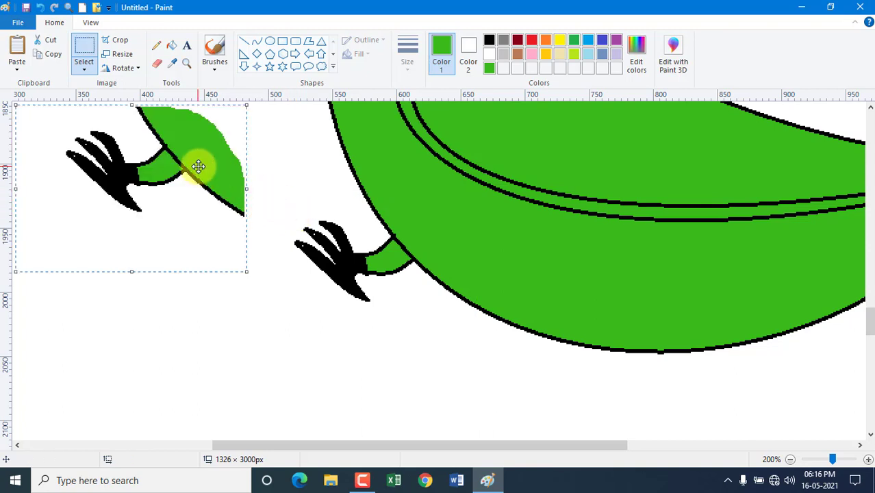
pyautogui.moveTo(197, 167); pyautogui.dragTo(488, 284)
# Return to 100% zoom and review the drawings on the canvas, from the bird up to the flag and logos.
pyautogui.click(186, 62)
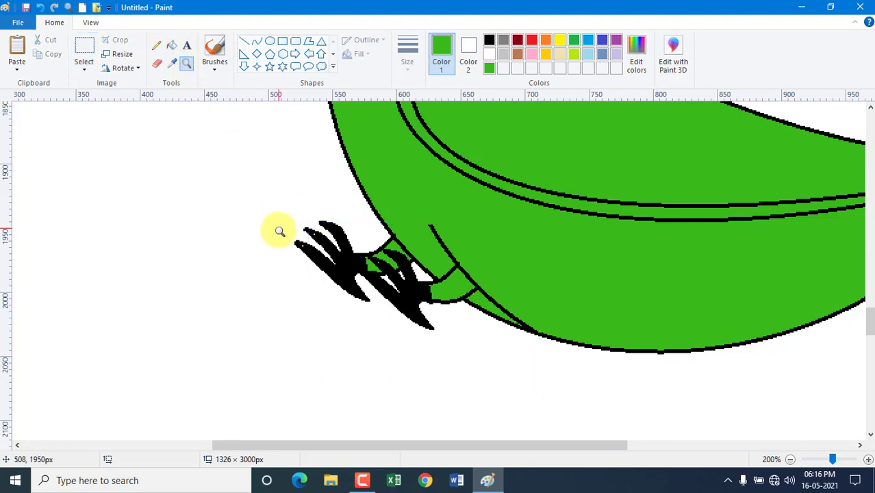
pyautogui.rightClick(279, 232)
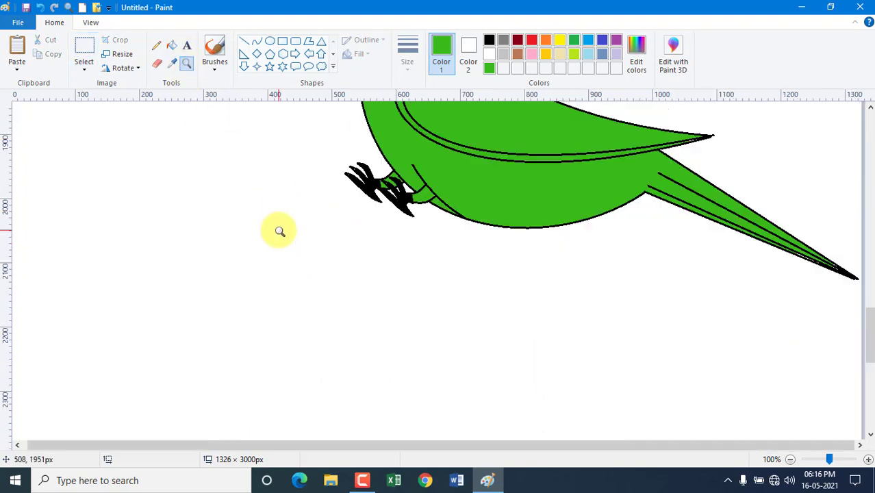
pyautogui.scroll(3, 279, 231)
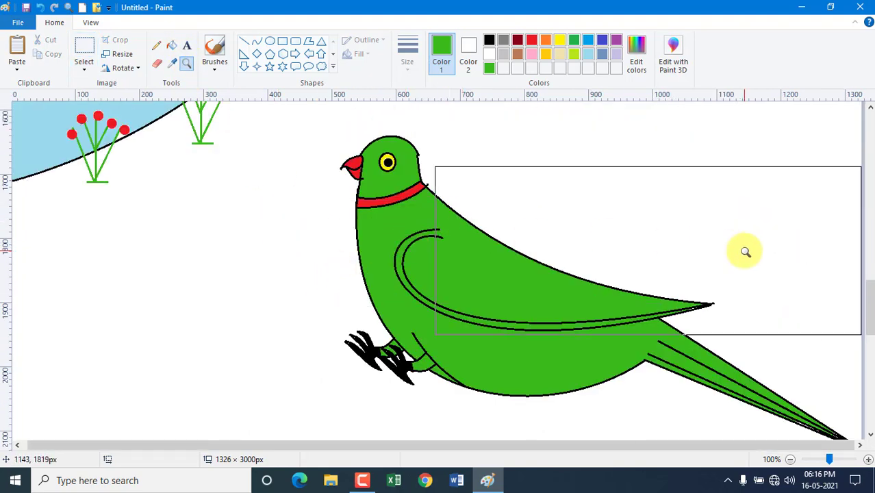
pyautogui.scroll(15, 746, 252)
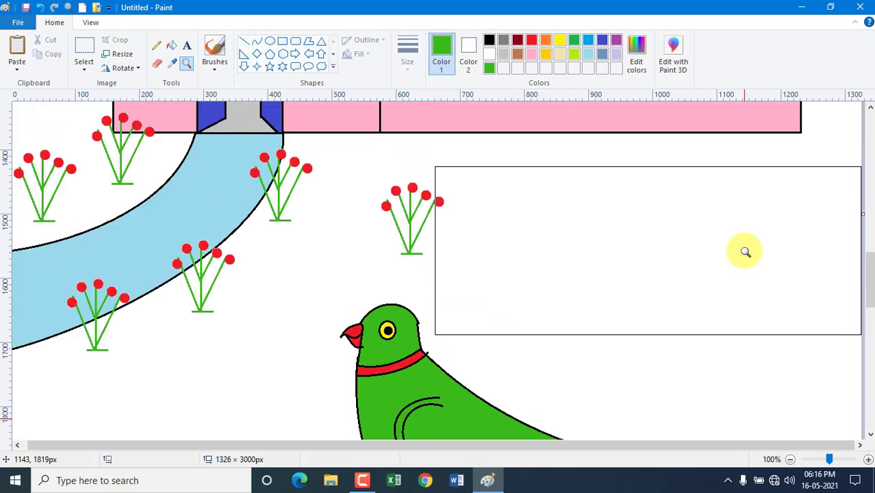
pyautogui.scroll(3, 746, 252)
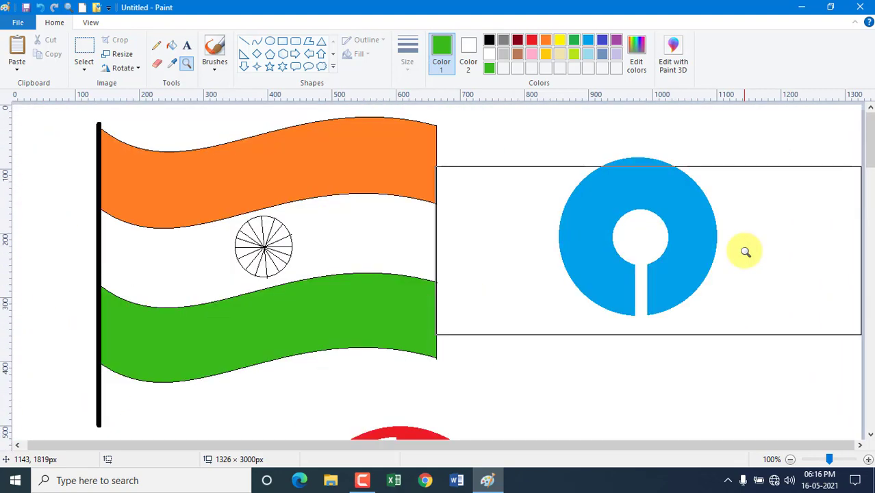
pyautogui.scroll(-14, 745, 252)
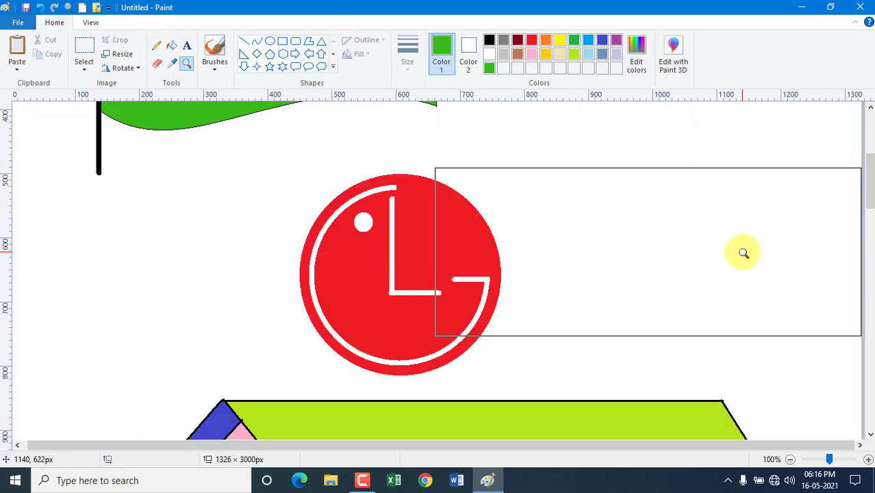
pyautogui.scroll(5, 742, 250)
pyautogui.scroll(9, 731, 253)
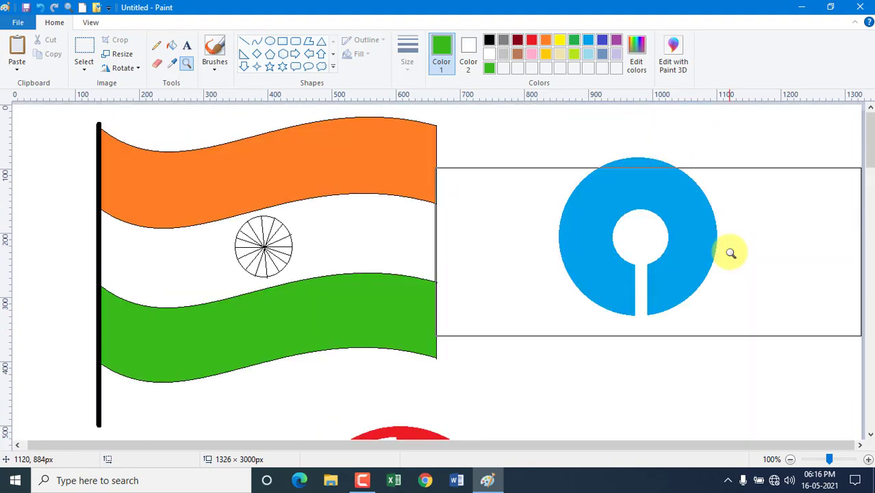